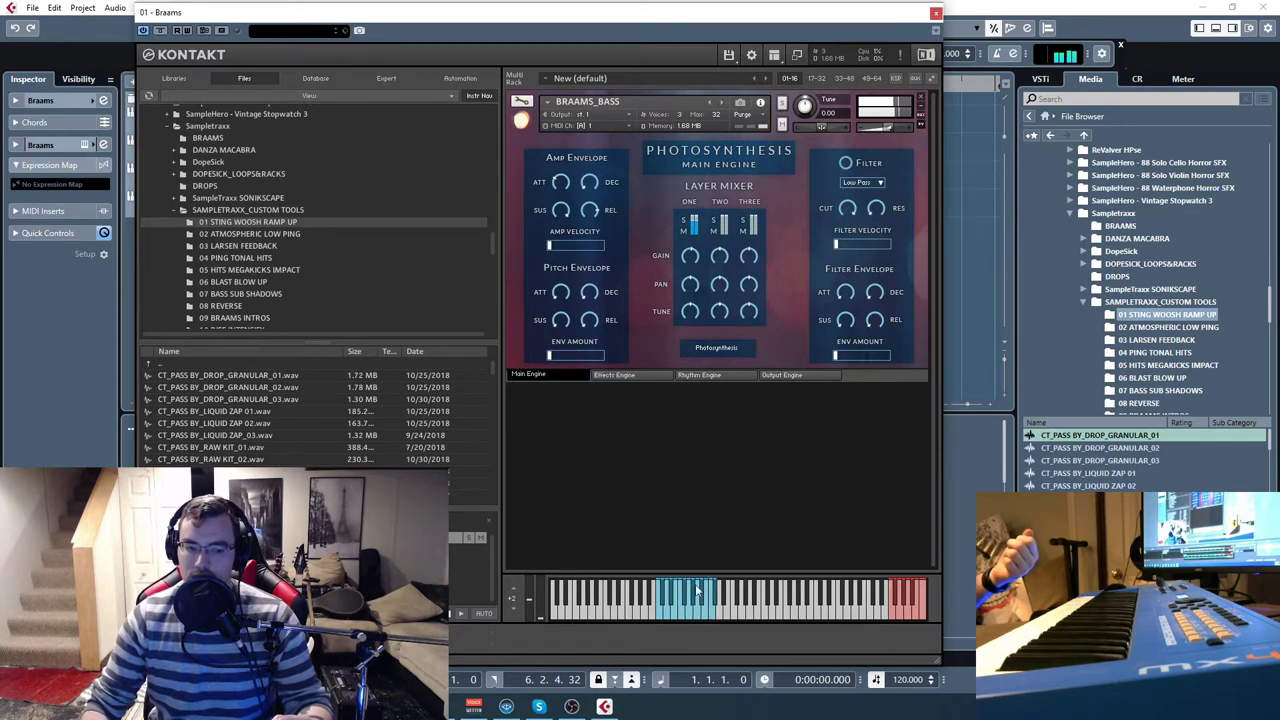
Browse the instrument quick-load catalogue to the Instruments folder of Sampletraxx's SampleTraxx_BRAAMS v1.1 library.
click(777, 57)
click(790, 138)
scroll(560, 440, down, 1)
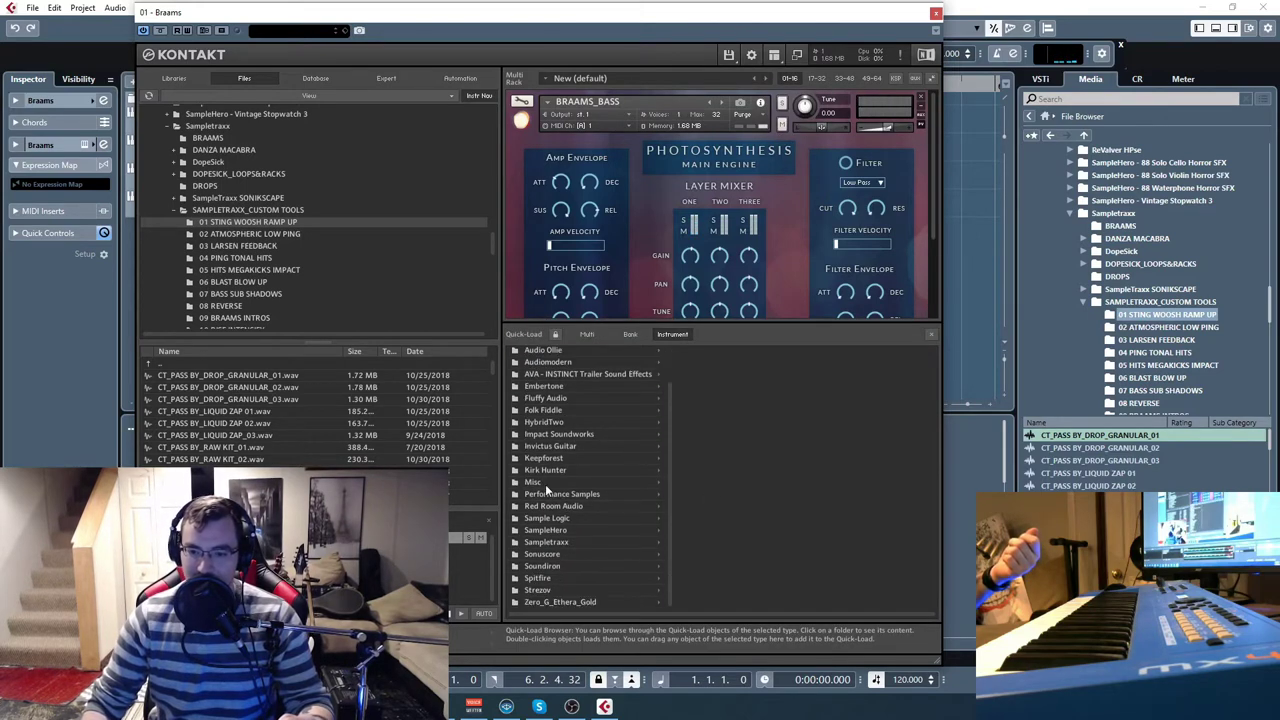
click(545, 484)
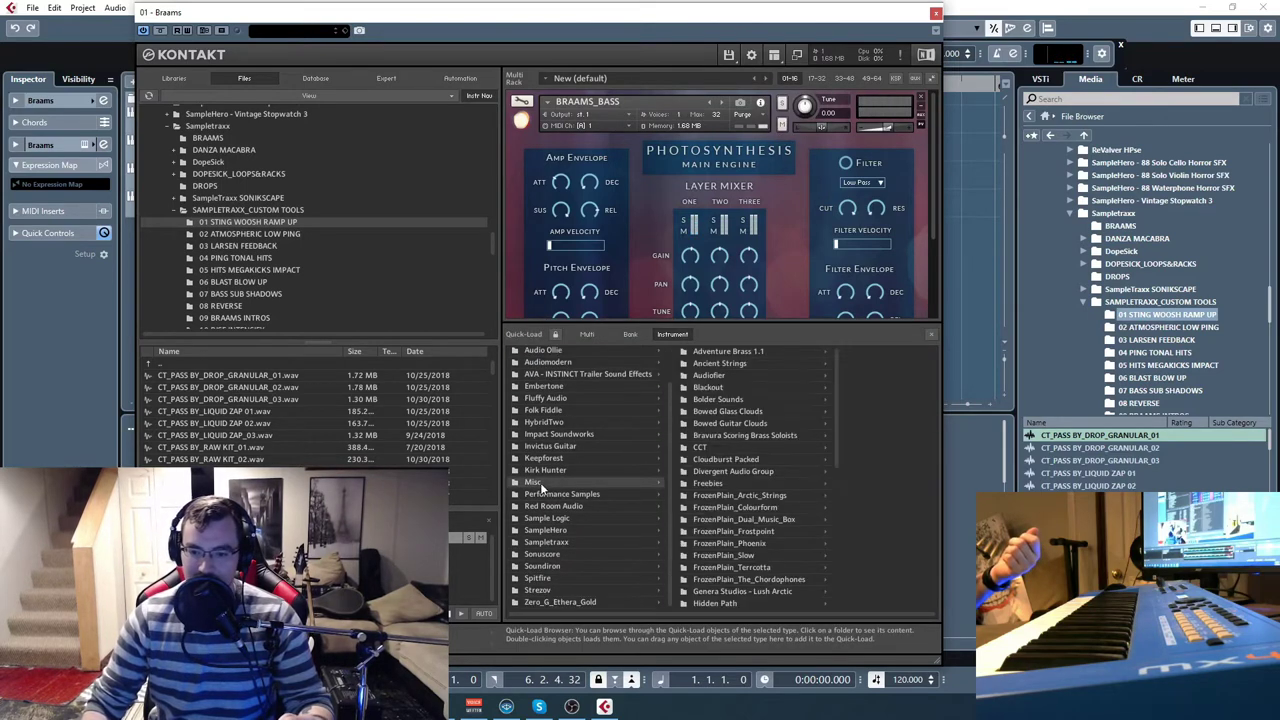
click(558, 543)
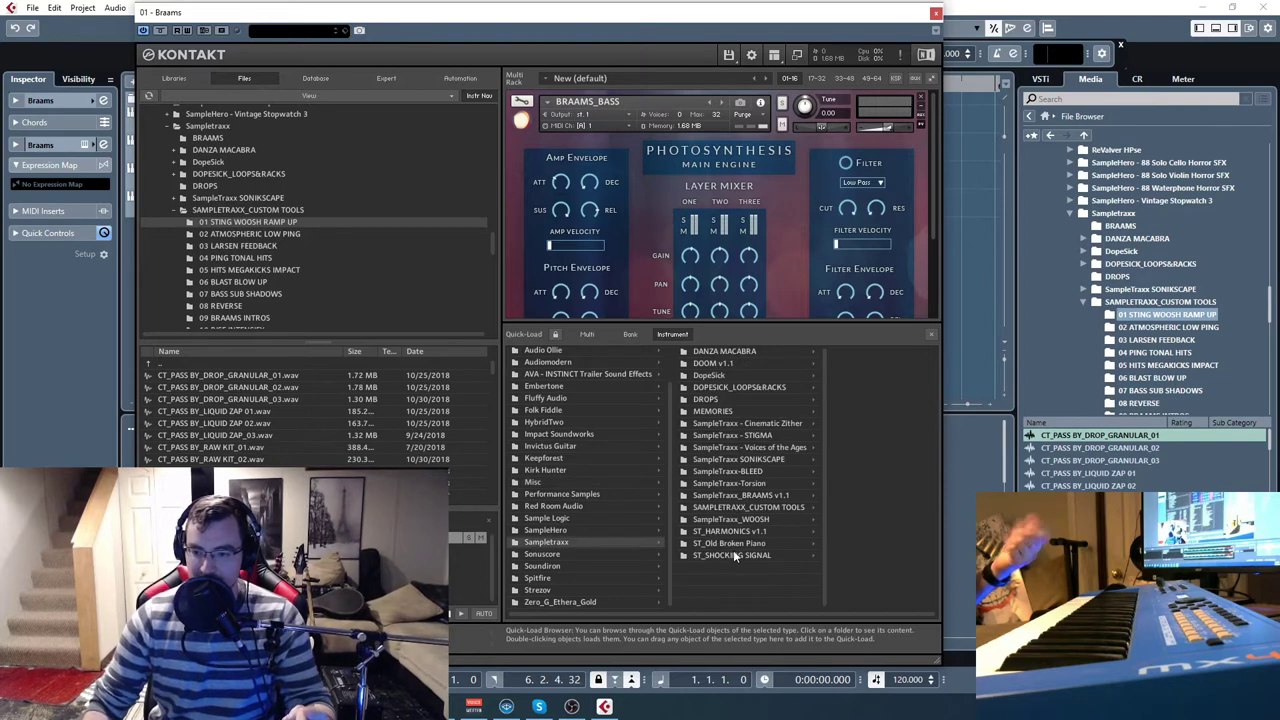
click(734, 495)
click(876, 357)
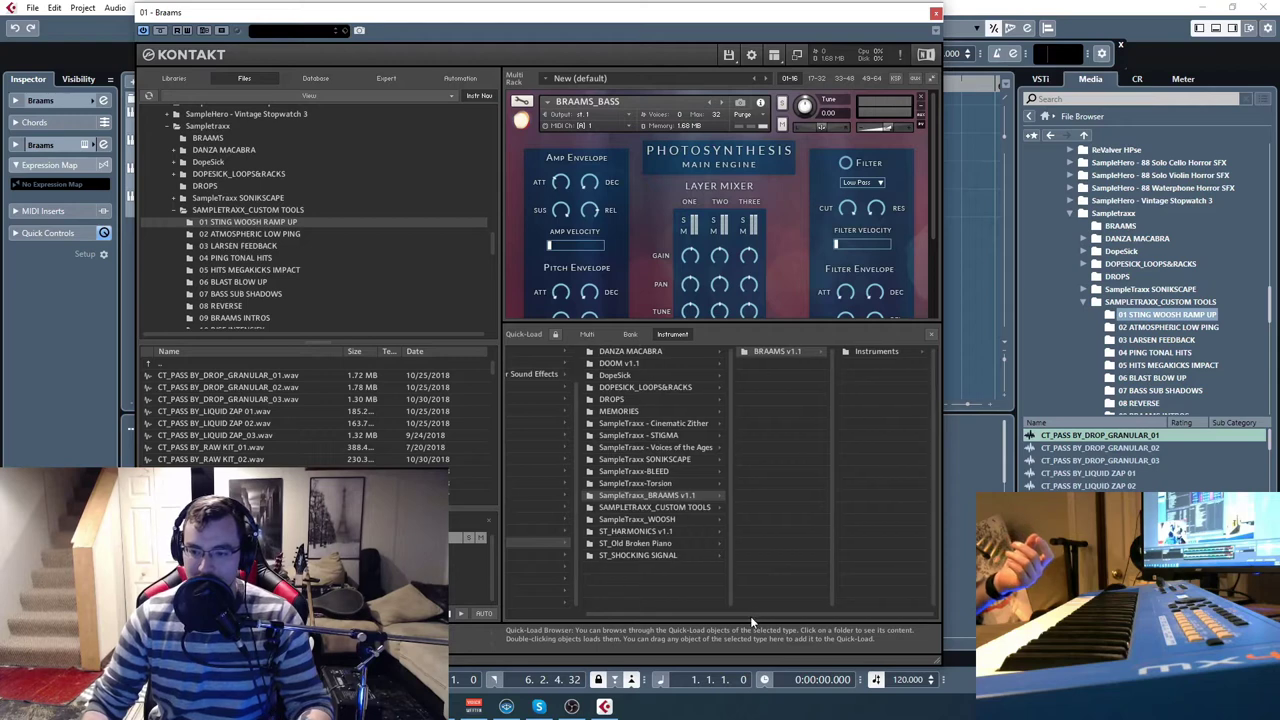
click(885, 353)
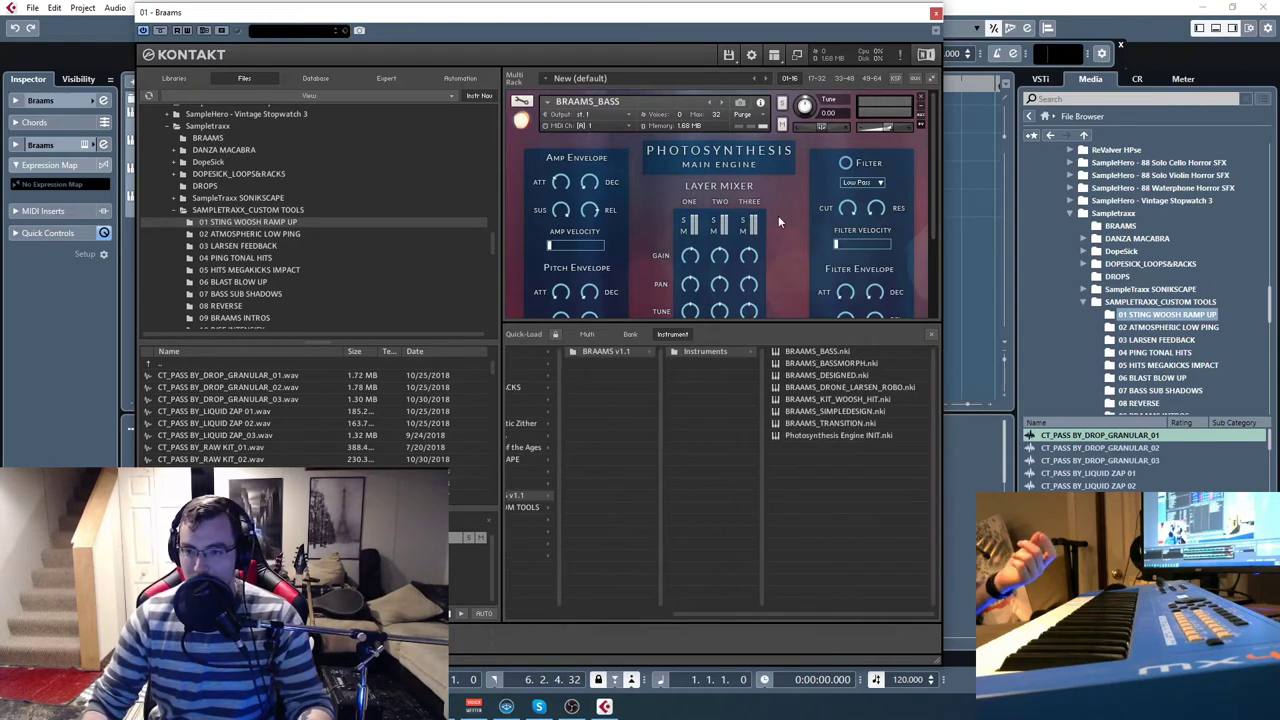
Load BRAAMS_BASSMORPH, close the quick-load browser to audition it, and advance to the BRAAMS_DESIGNED patch.
click(721, 103)
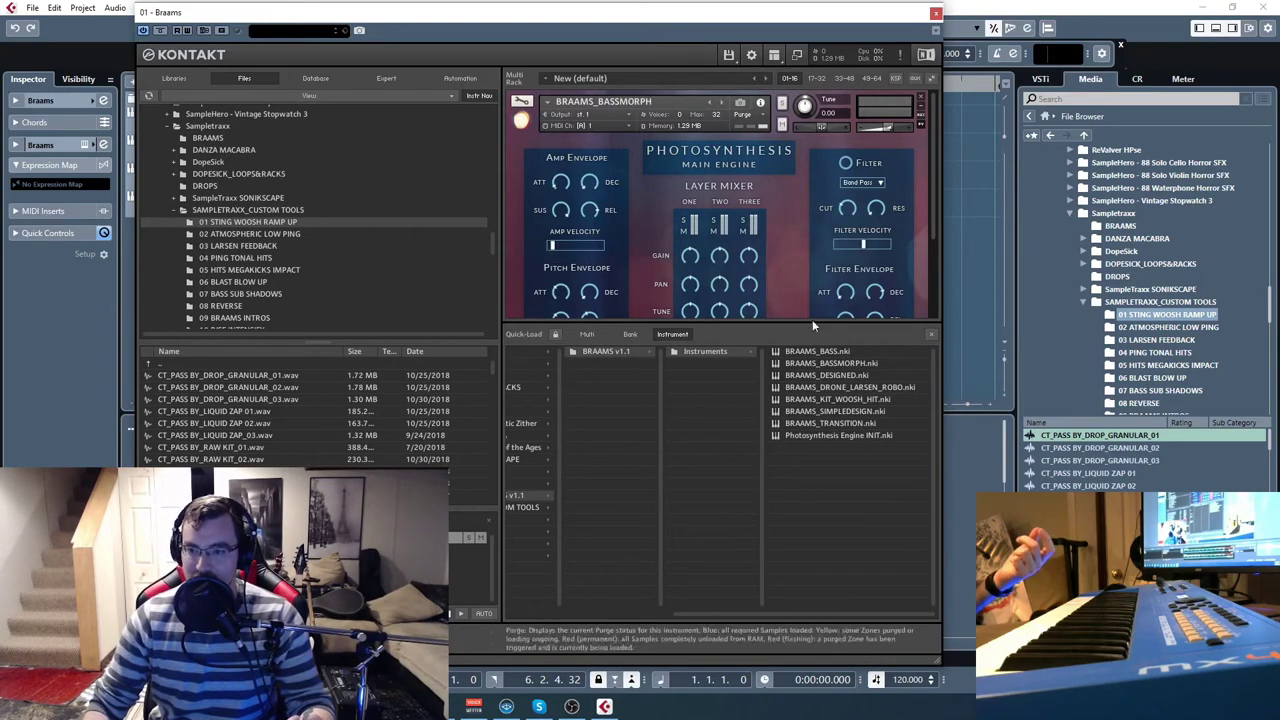
click(930, 335)
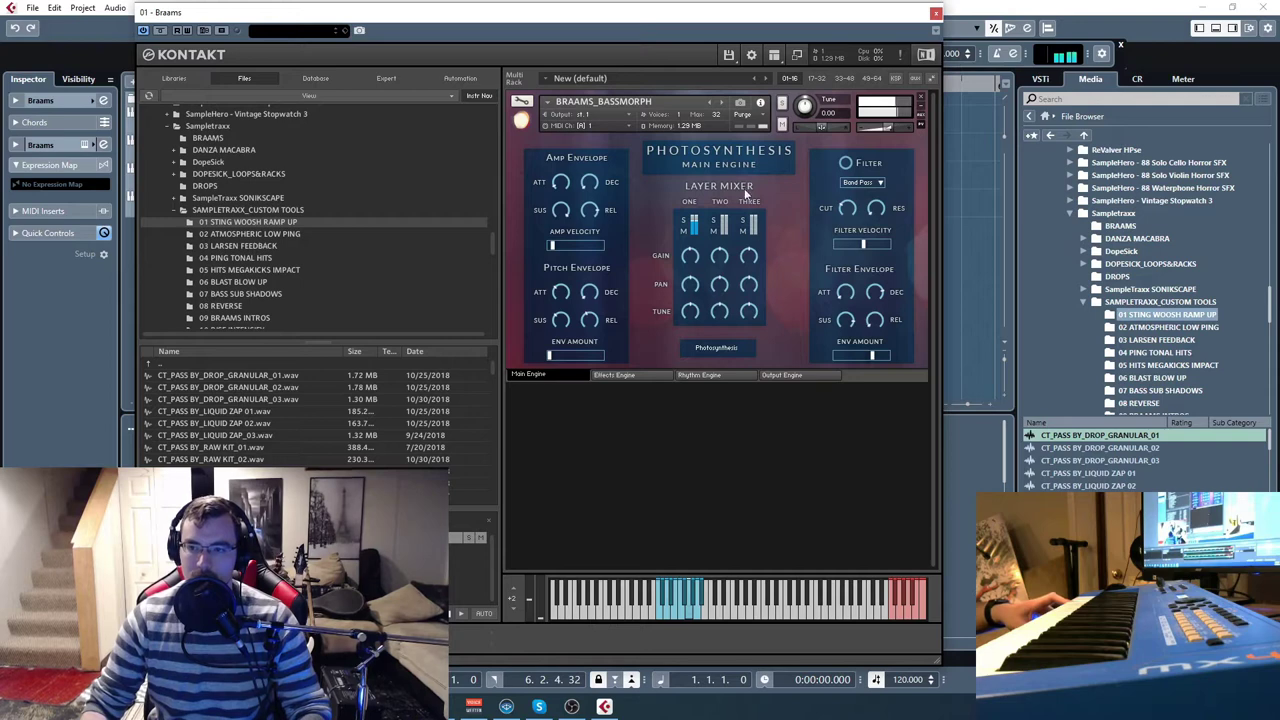
click(721, 106)
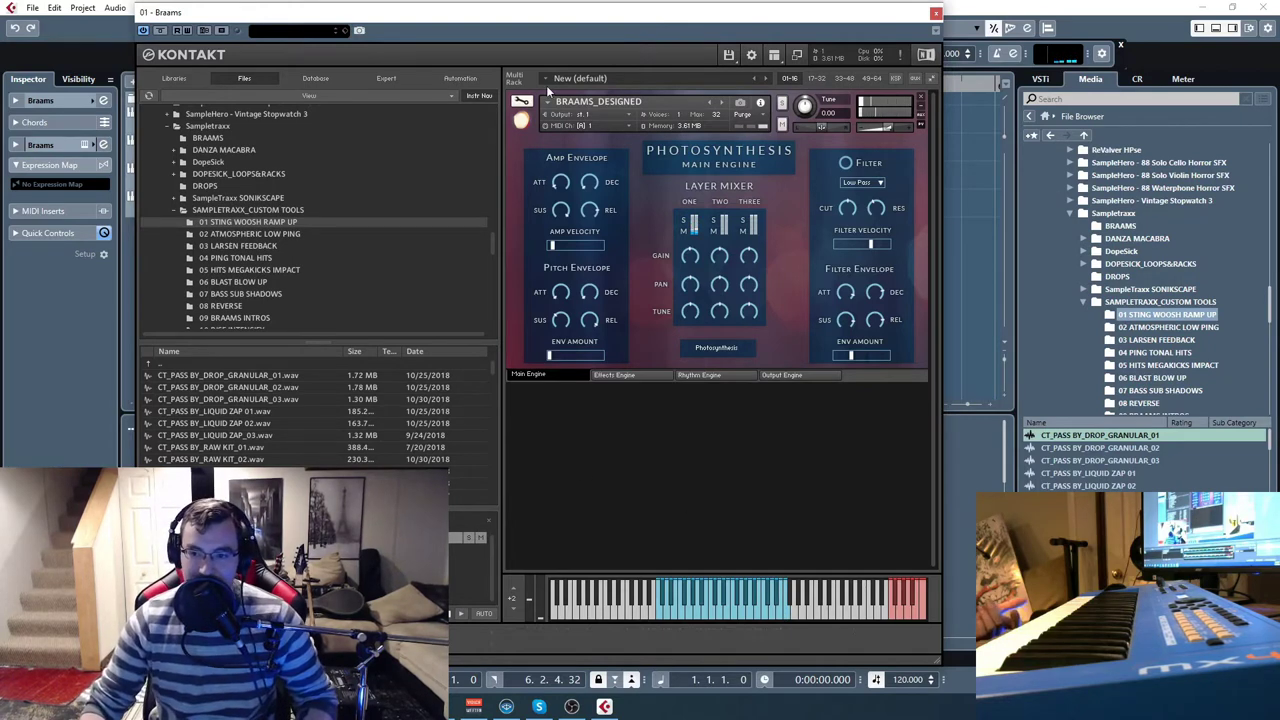
Load the BRAAMS_DRONE_LARSEN_ROBO patch and audition a note in its playable key range.
drag(650, 12, 626, 12)
click(698, 102)
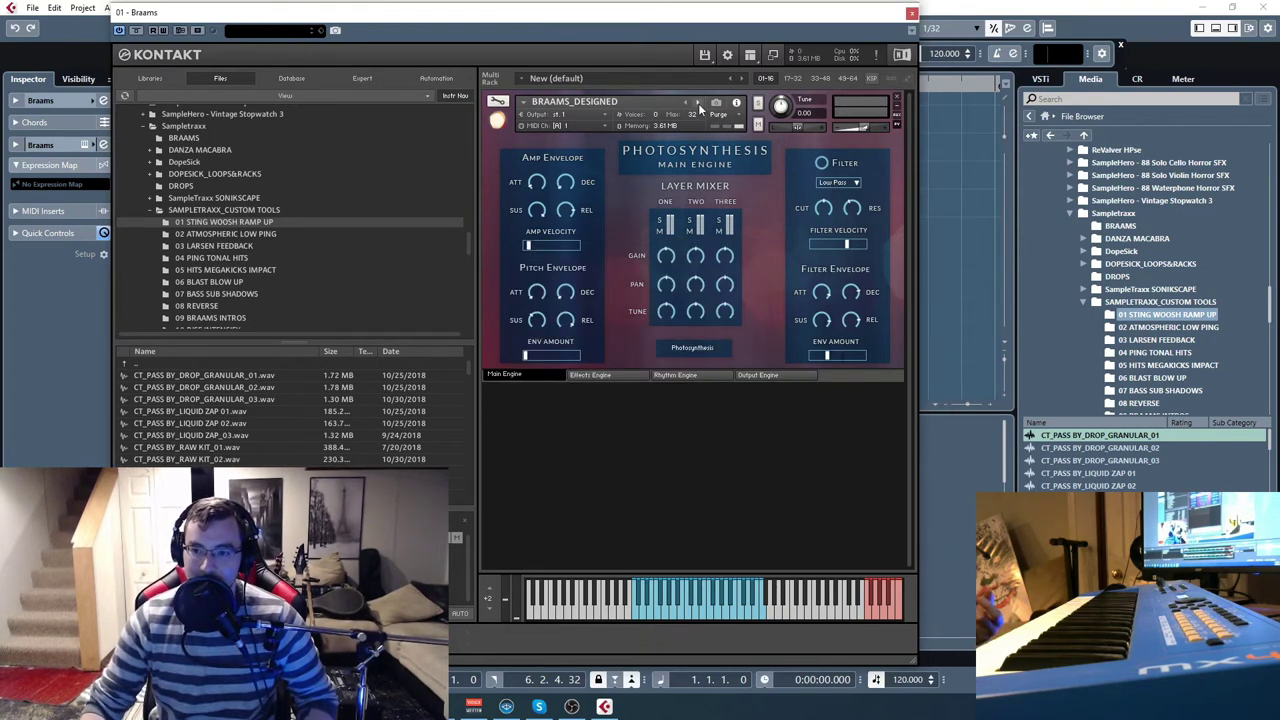
click(666, 618)
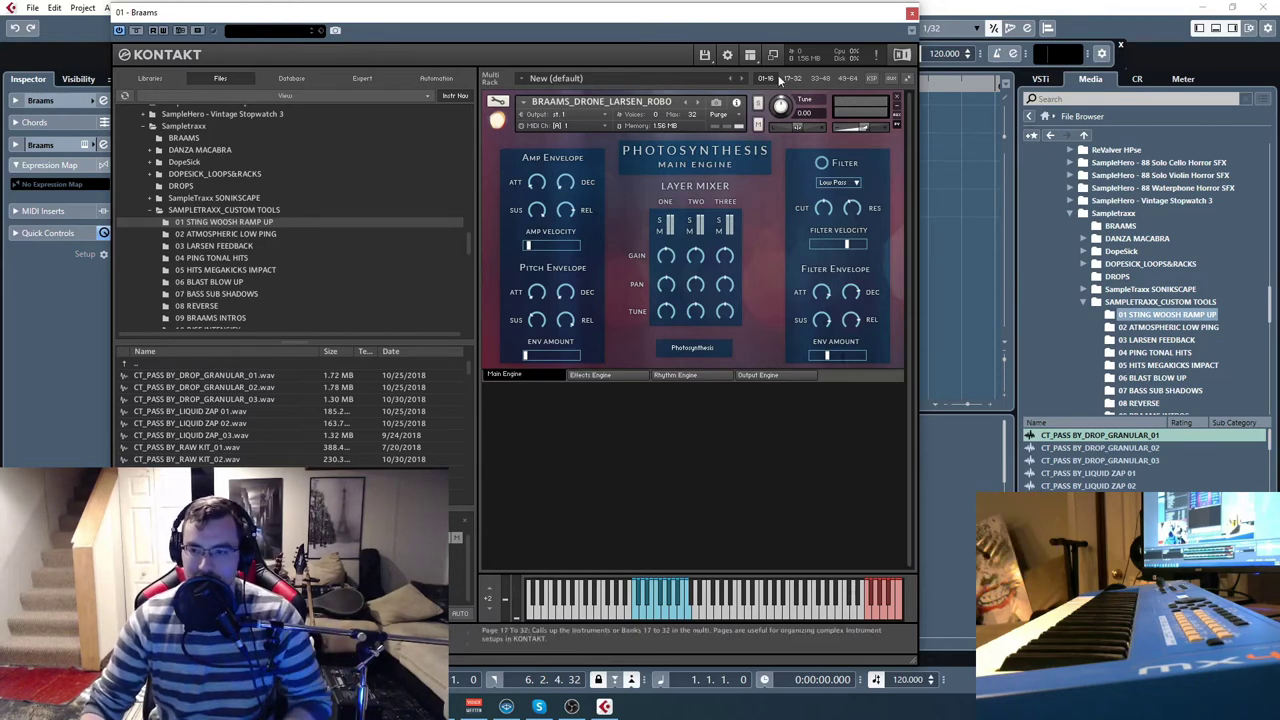
Load the BRAAMS_KIT_WOOSH_HIT patch and audition several notes in its playable key range.
click(697, 101)
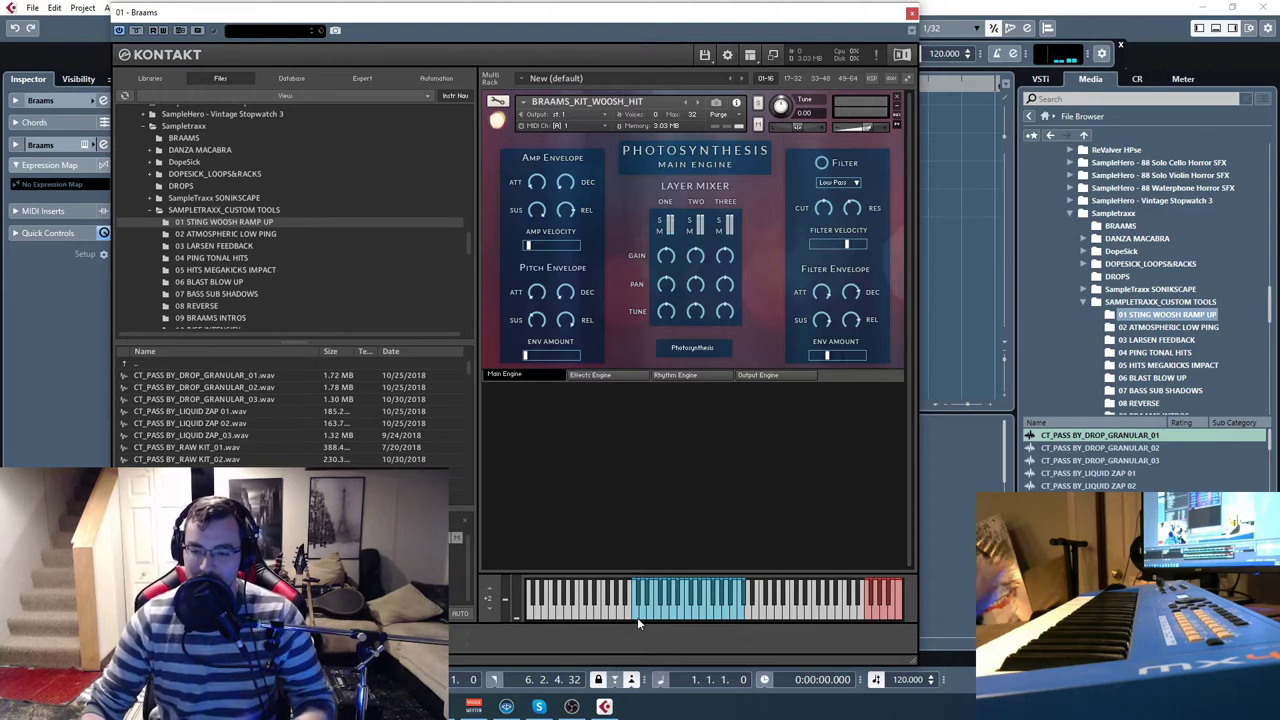
click(698, 615)
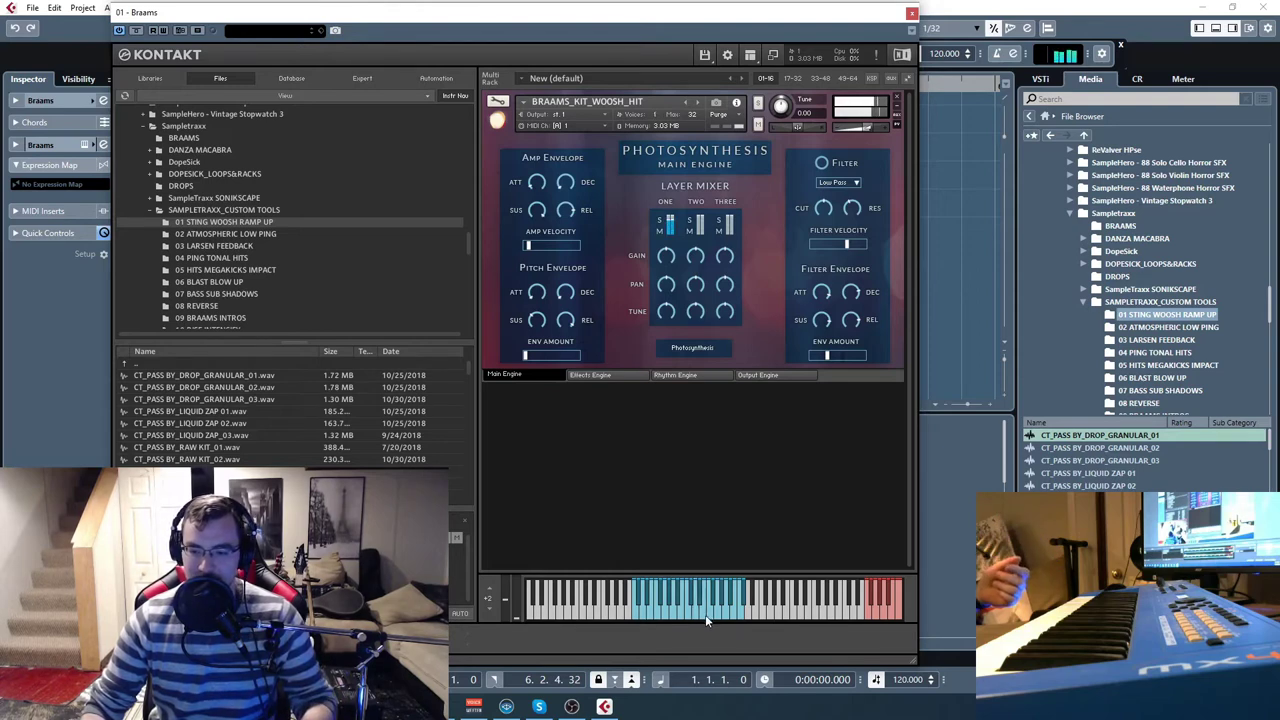
click(719, 616)
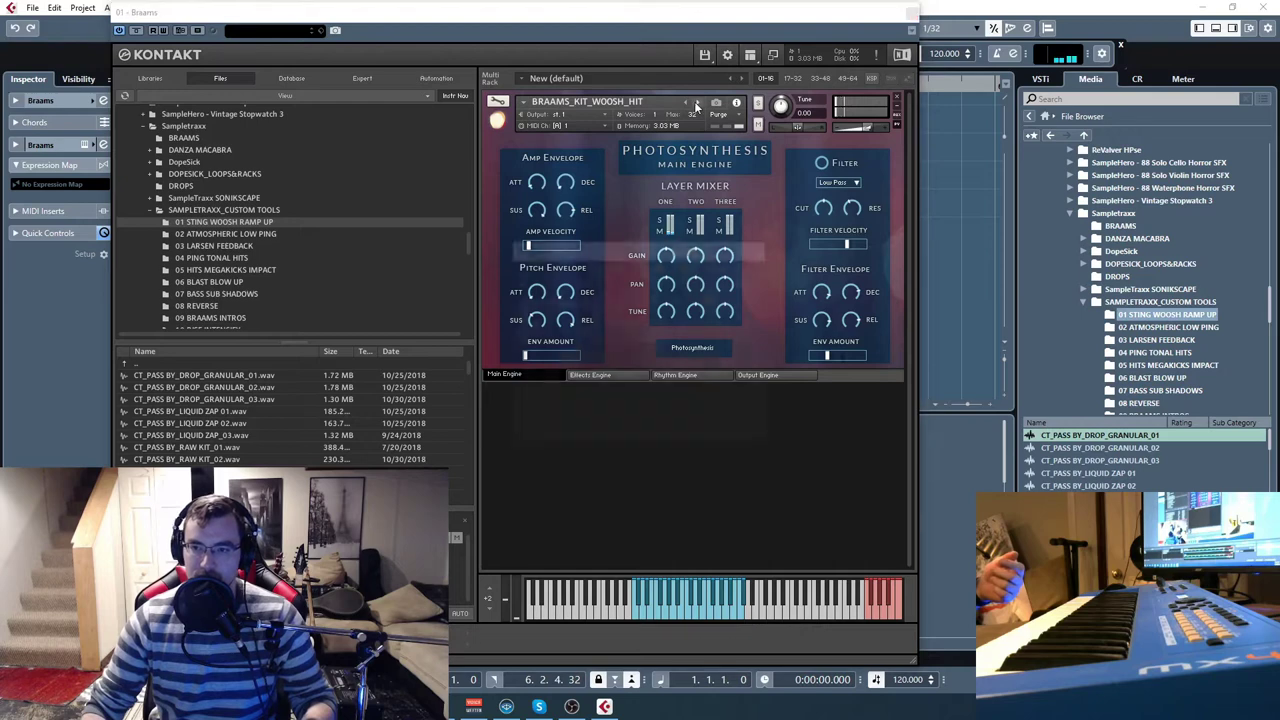
Audition low, middle and high notes of the BRAAMS_SIMPLEDESIGN patch on the virtual keyboard.
click(657, 605)
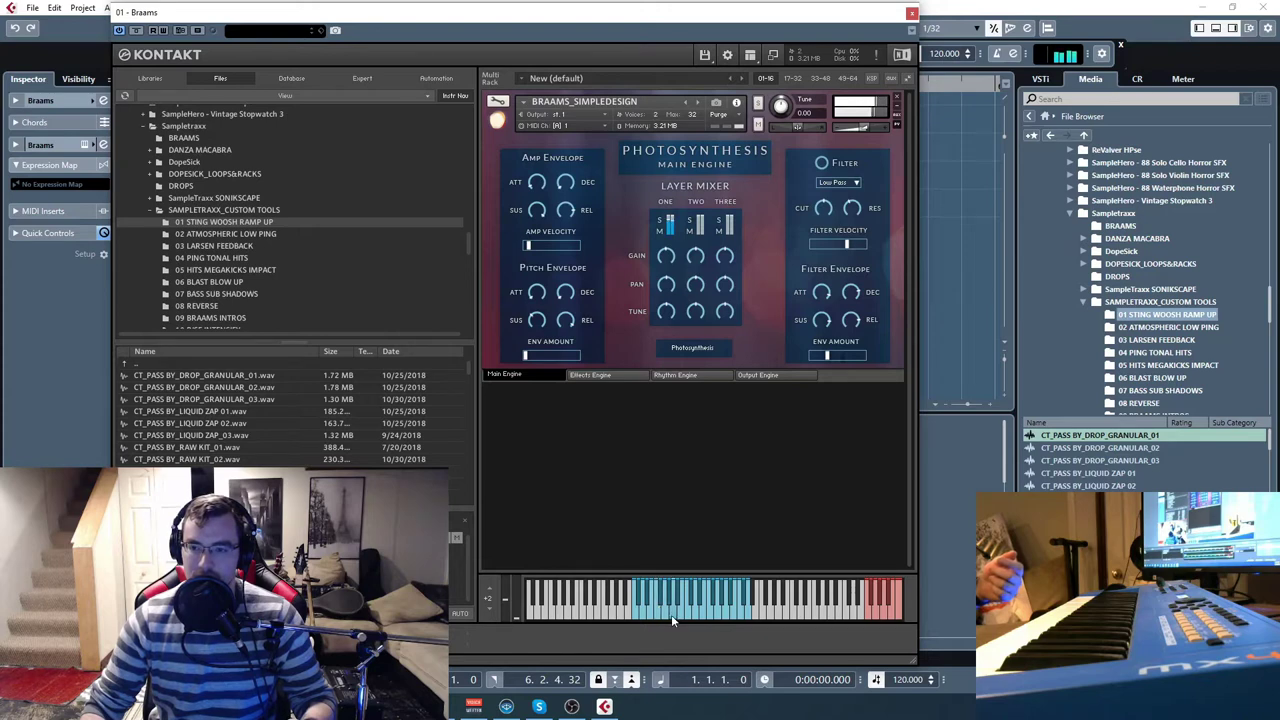
click(698, 617)
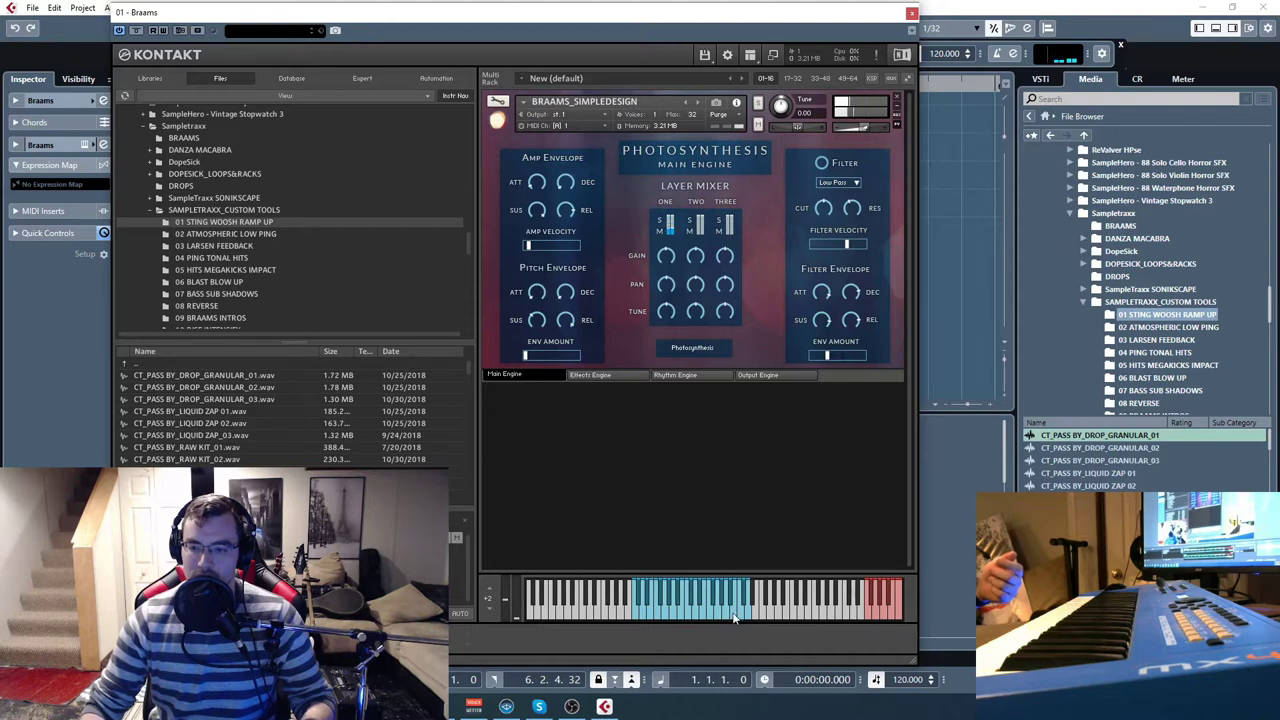
click(733, 617)
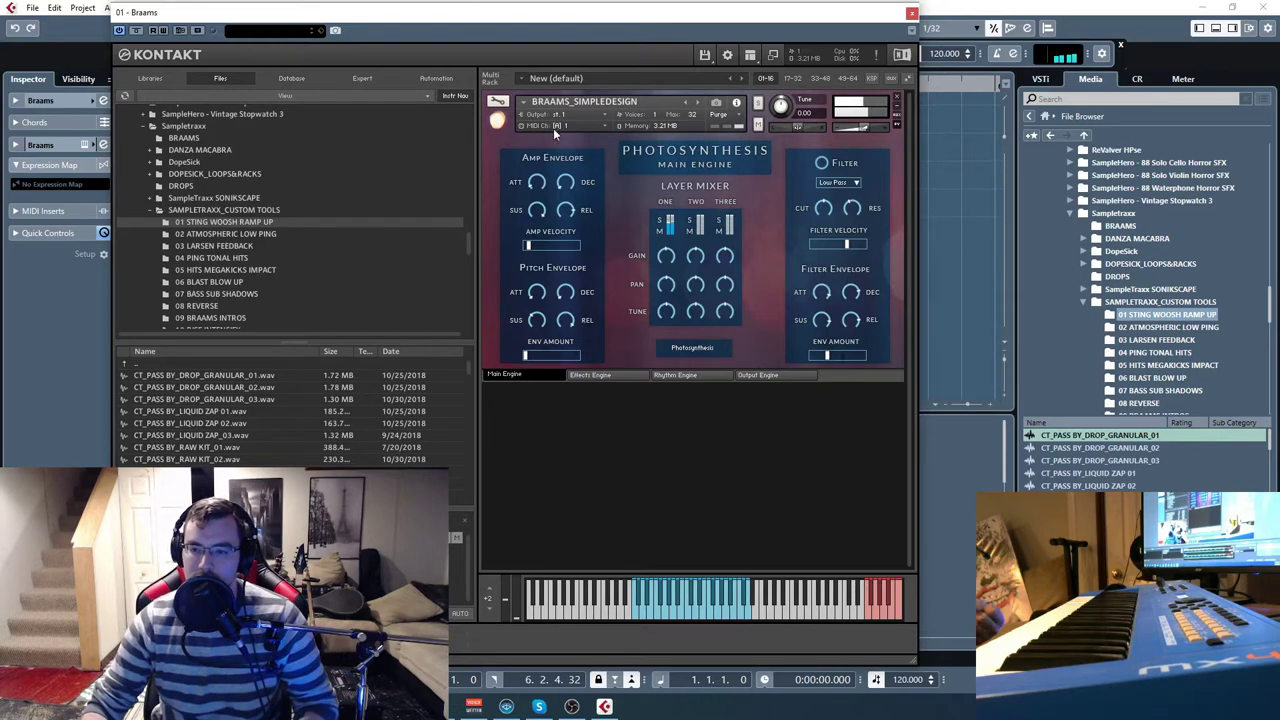
Load the BRAAMS_TRANSITION patch and audition the notes across its short playable key range.
click(698, 103)
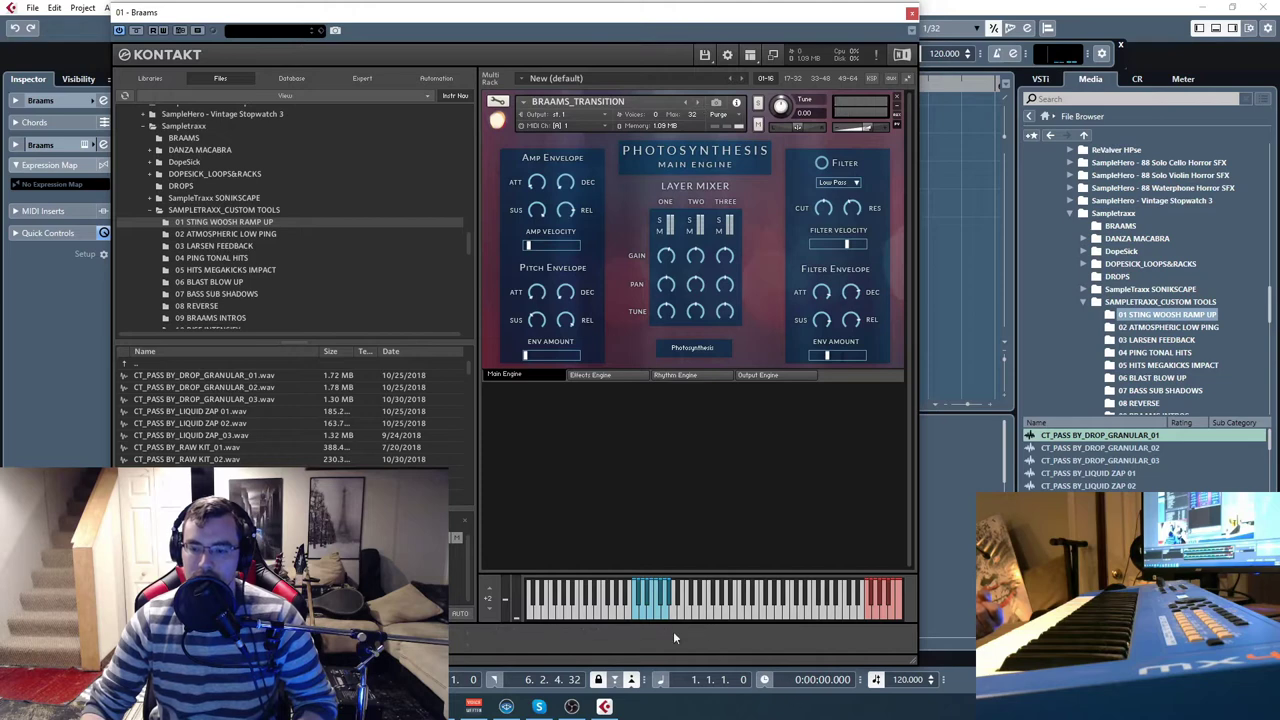
click(643, 613)
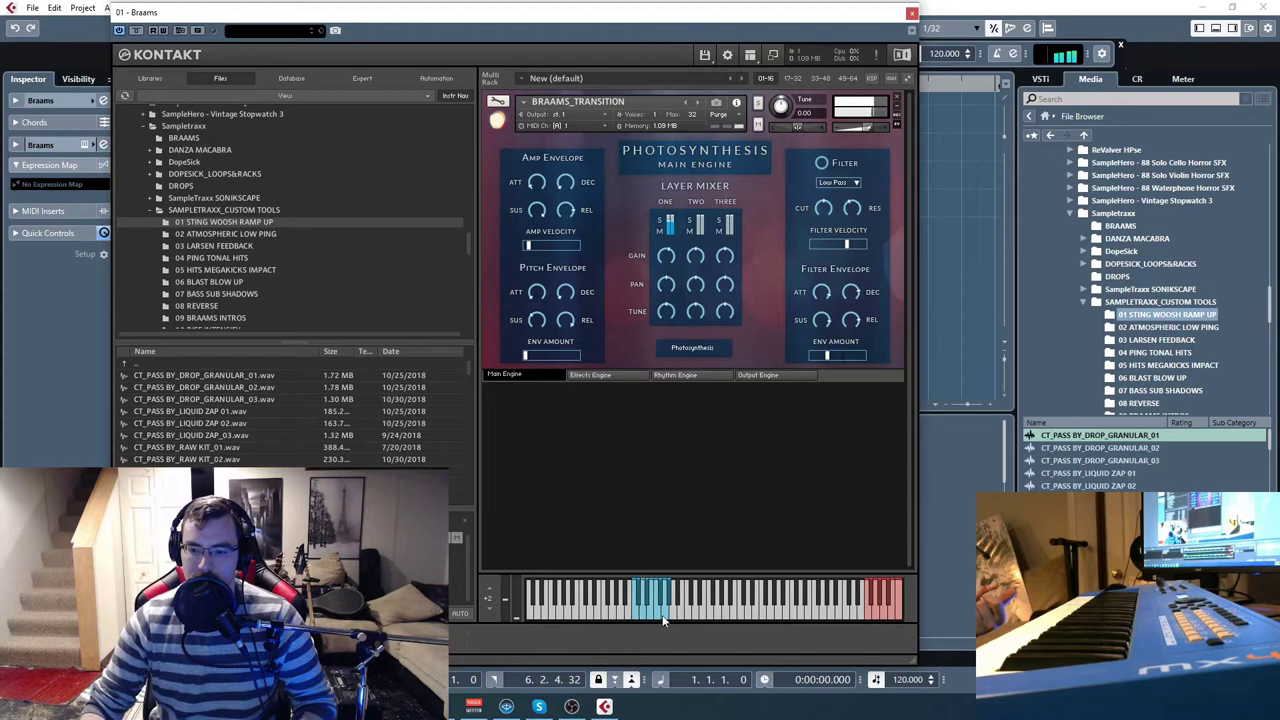
click(658, 618)
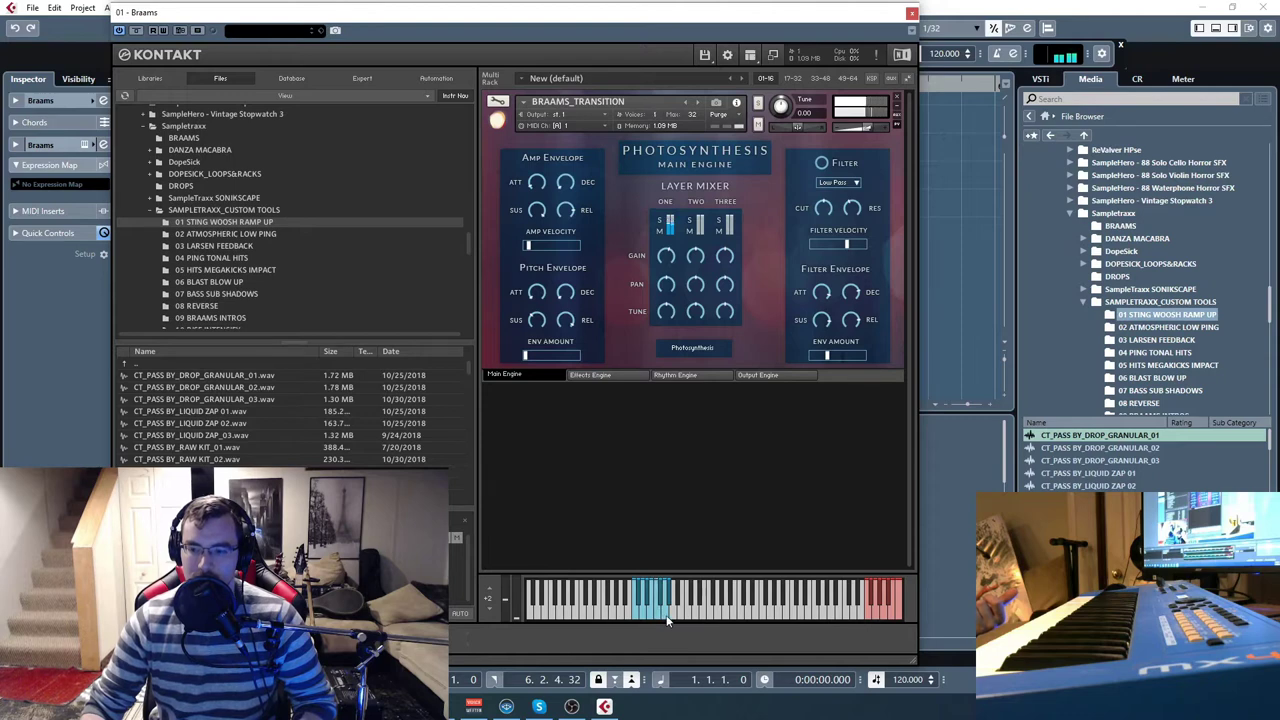
click(668, 618)
click(648, 606)
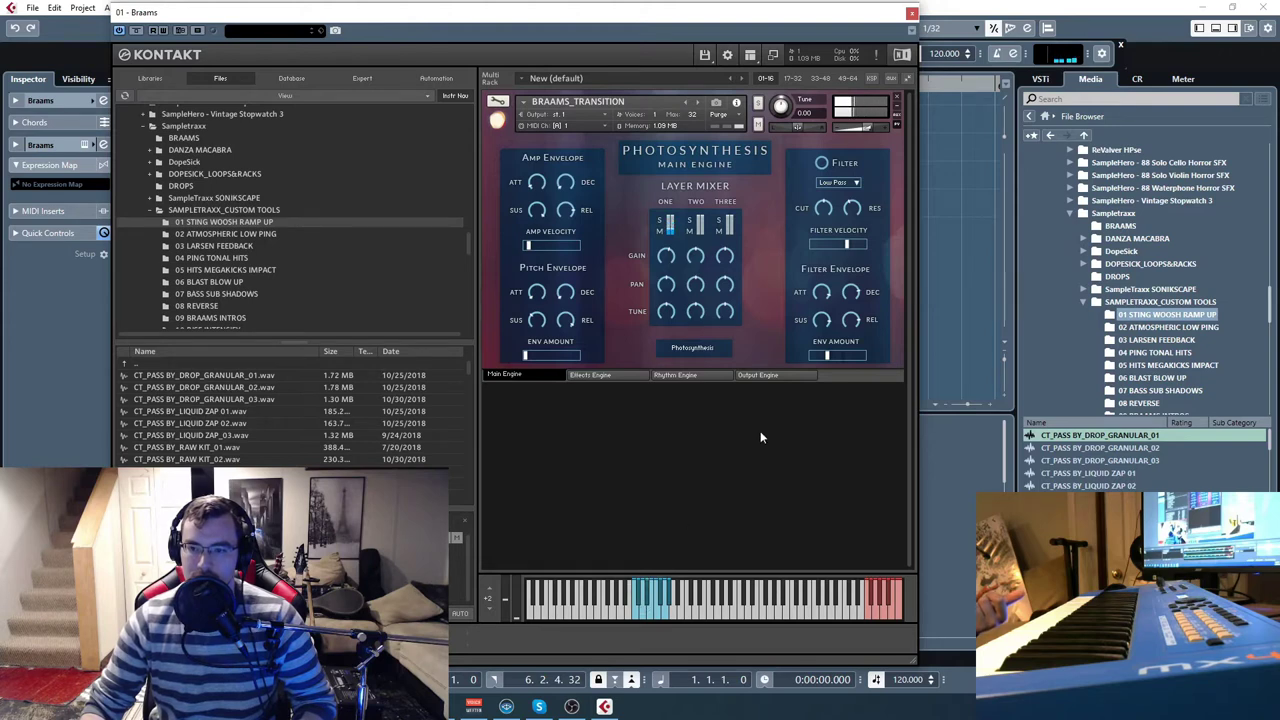
Load the Photosynthesis Engine INIT patch and close the Braams track's instrument window.
click(697, 101)
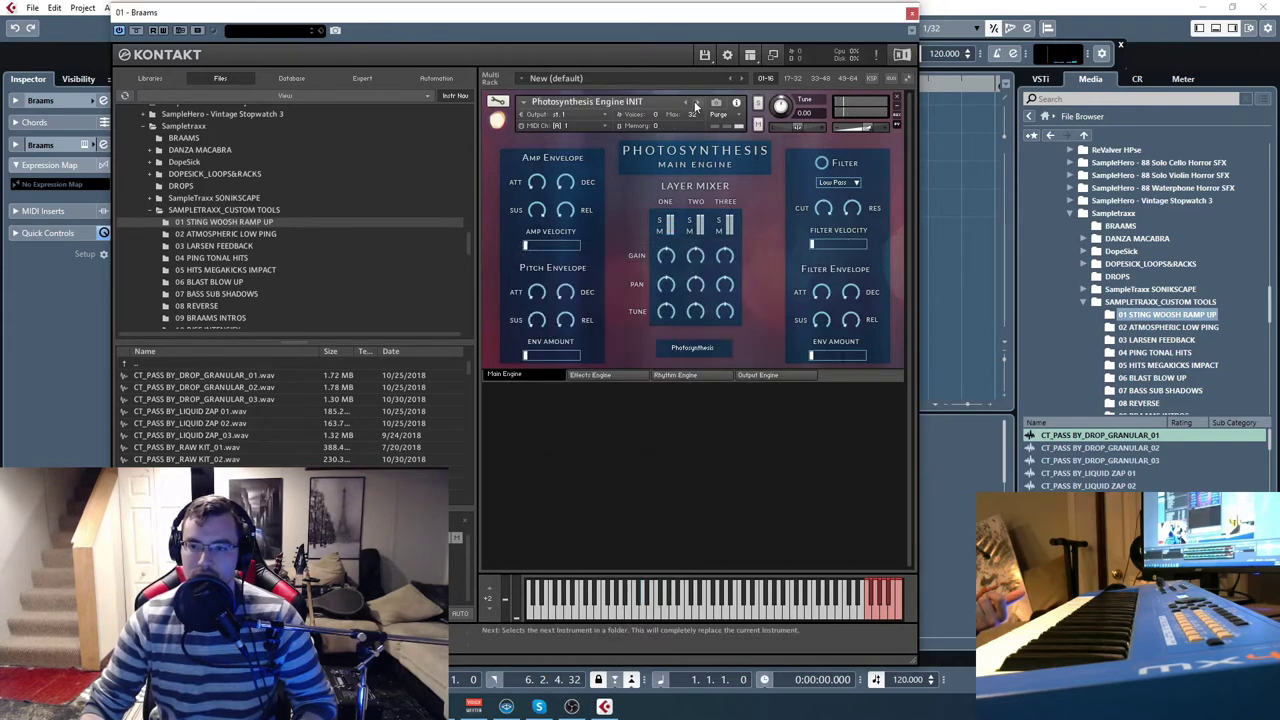
click(897, 101)
click(911, 13)
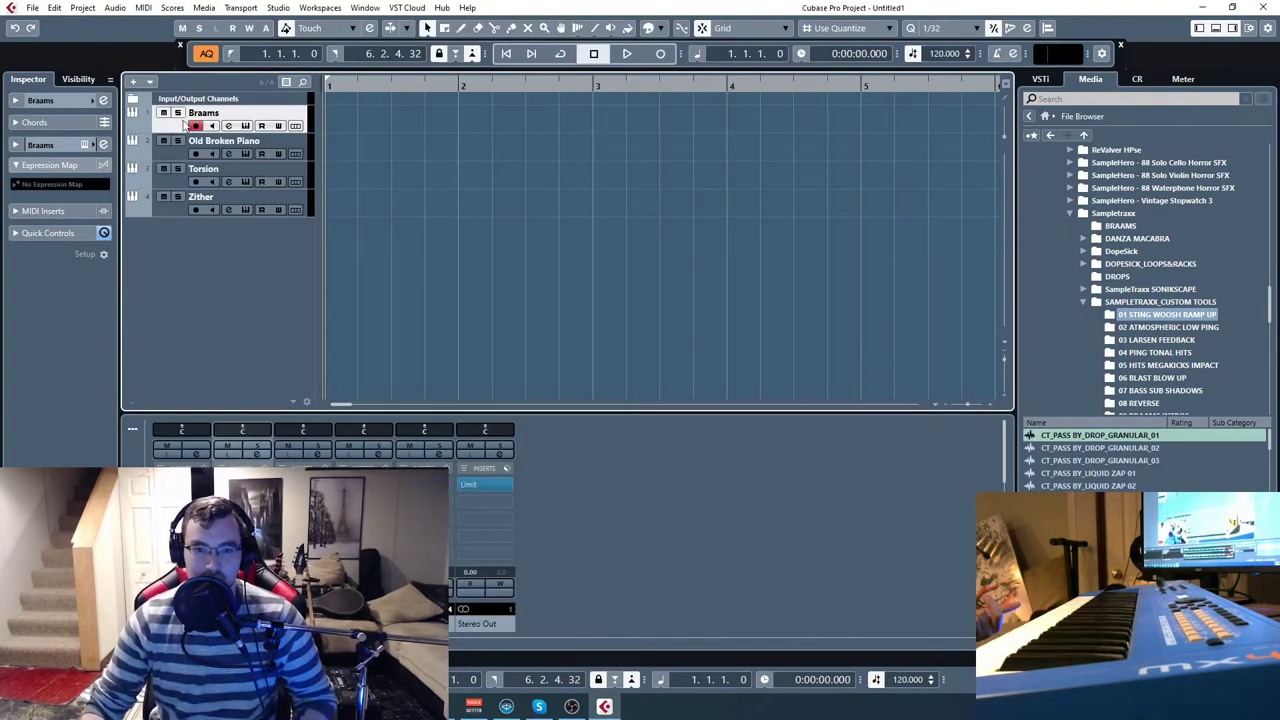
Open the Old Broken Piano track's instrument window and reposition it so the whole interface is visible.
click(170, 157)
click(249, 155)
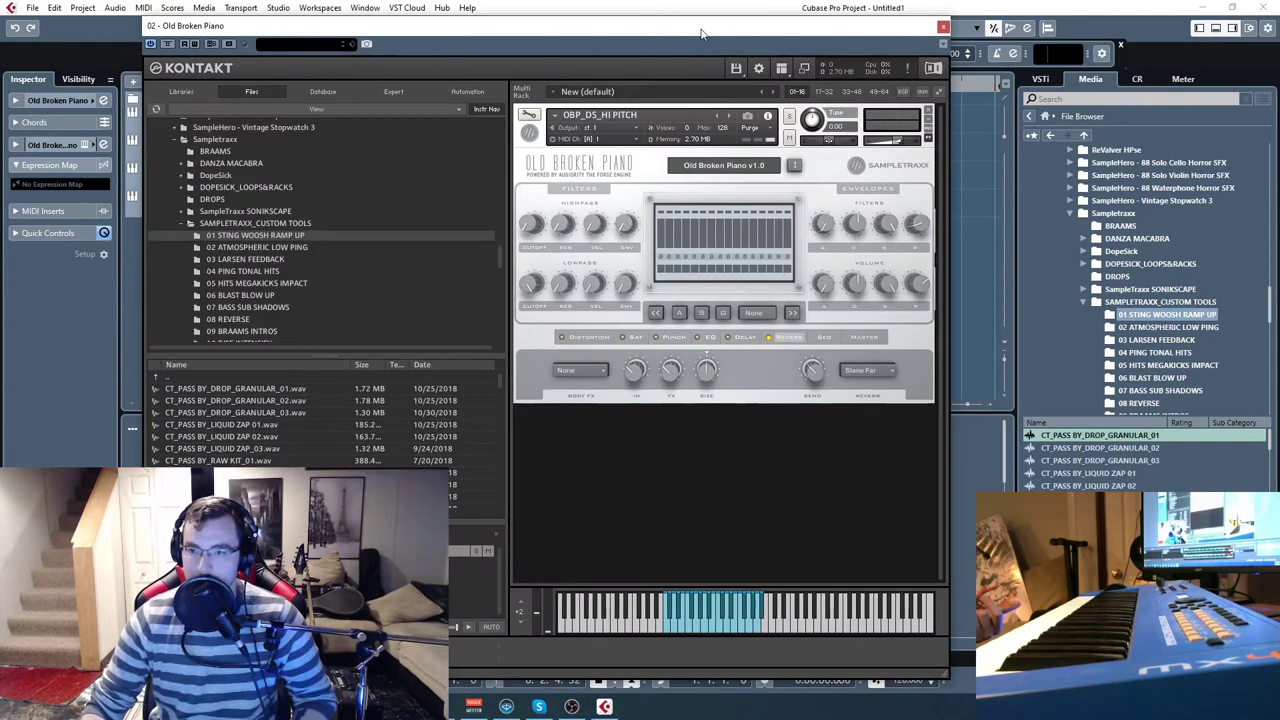
drag(701, 33, 681, 17)
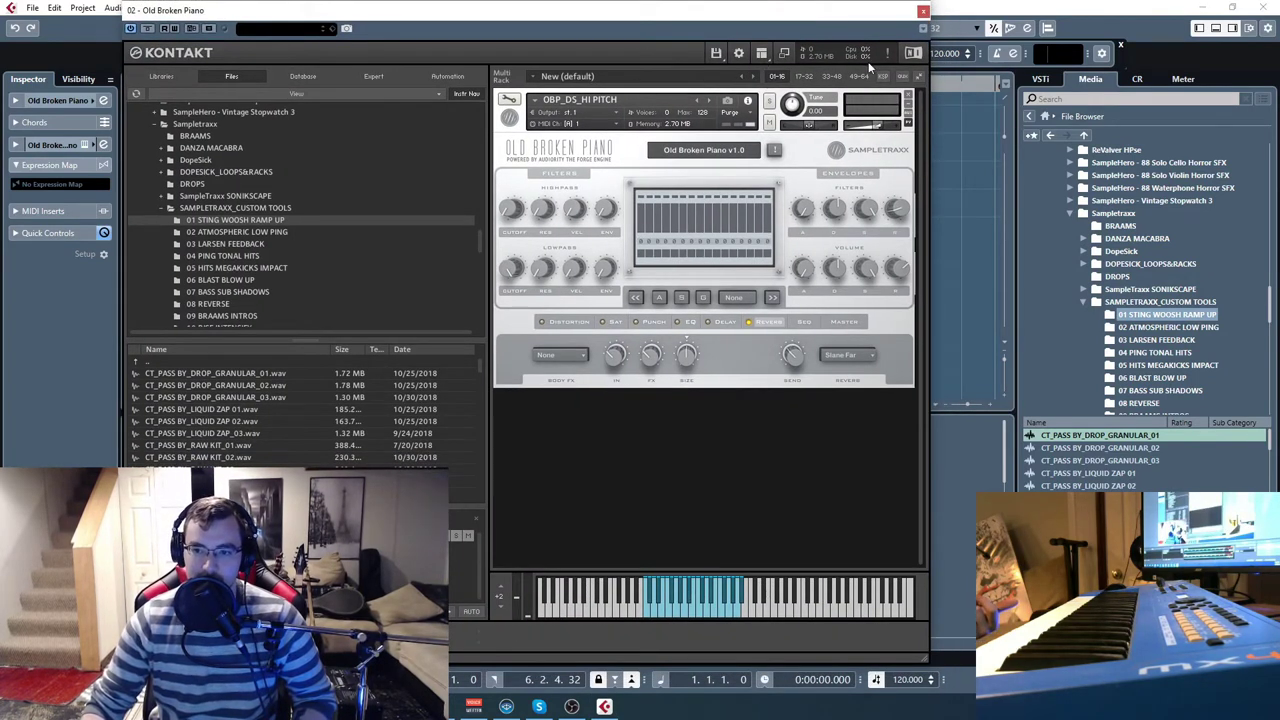
Browse the quick-load catalogue to Sampletraxx's ST_Old Broken Piano Instruments folder and look through its list of patches.
click(761, 53)
click(775, 114)
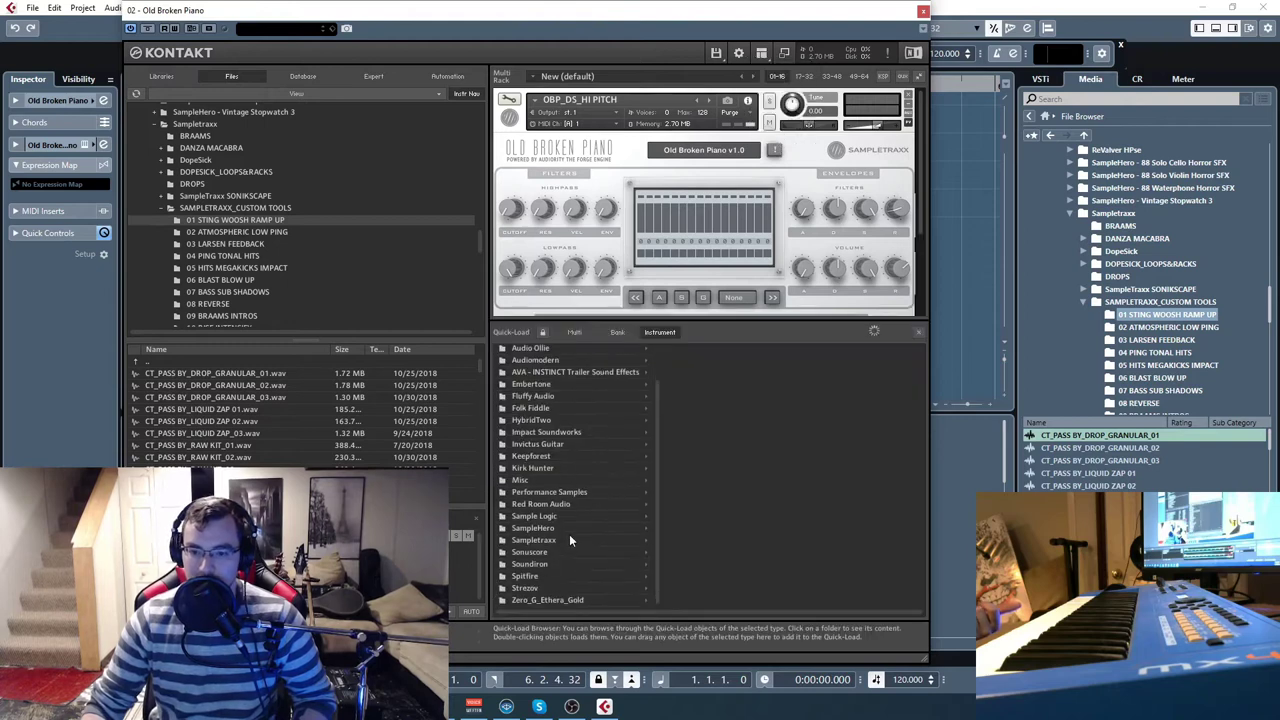
click(550, 540)
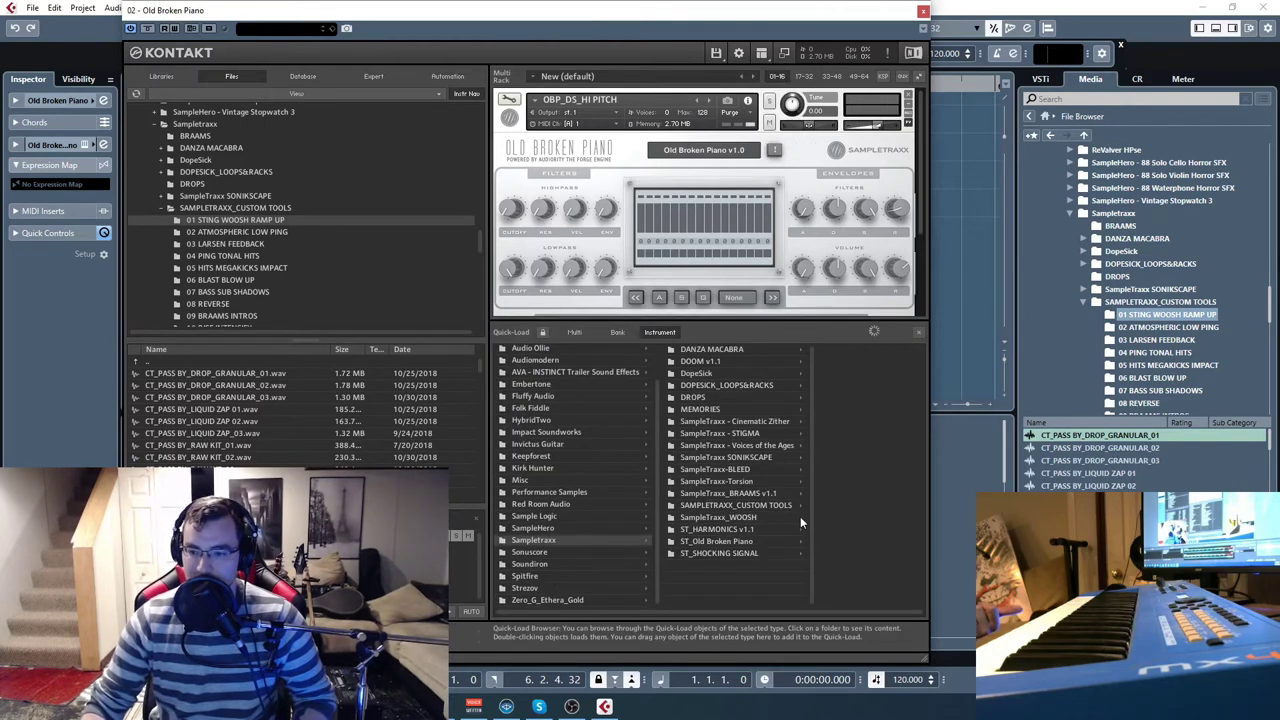
click(736, 544)
click(850, 349)
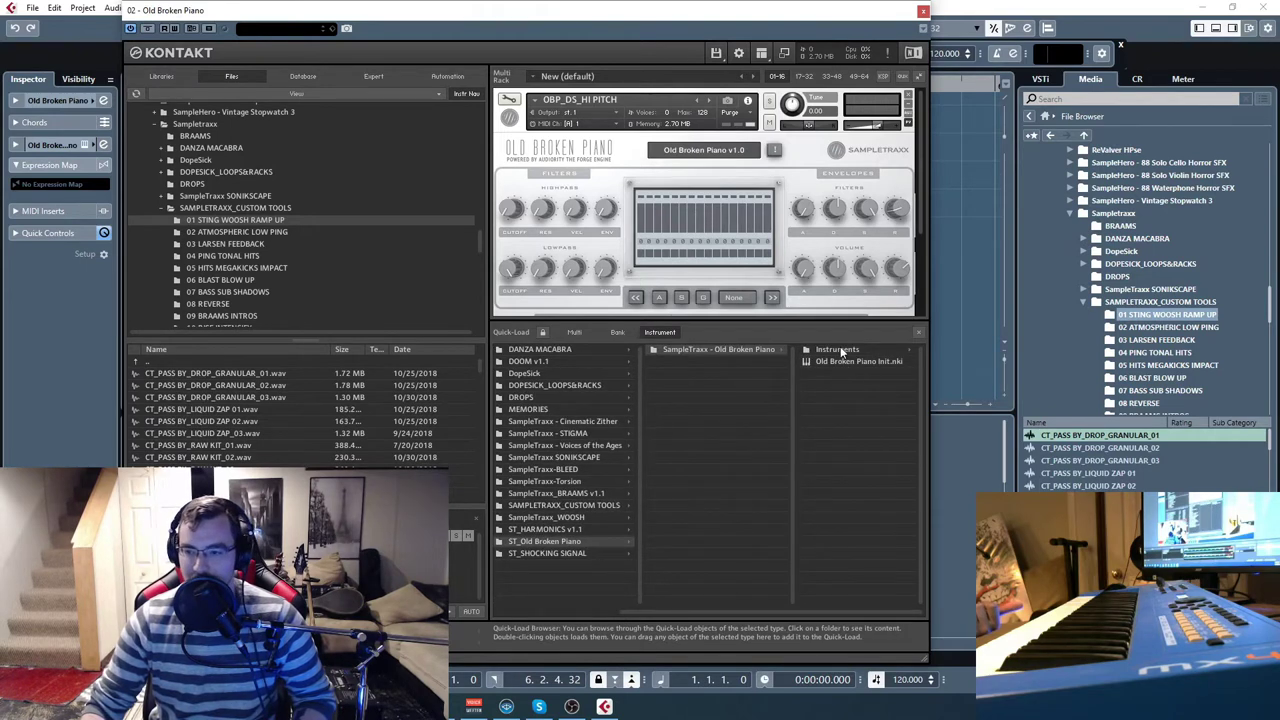
click(836, 350)
scroll(823, 495, up, 2)
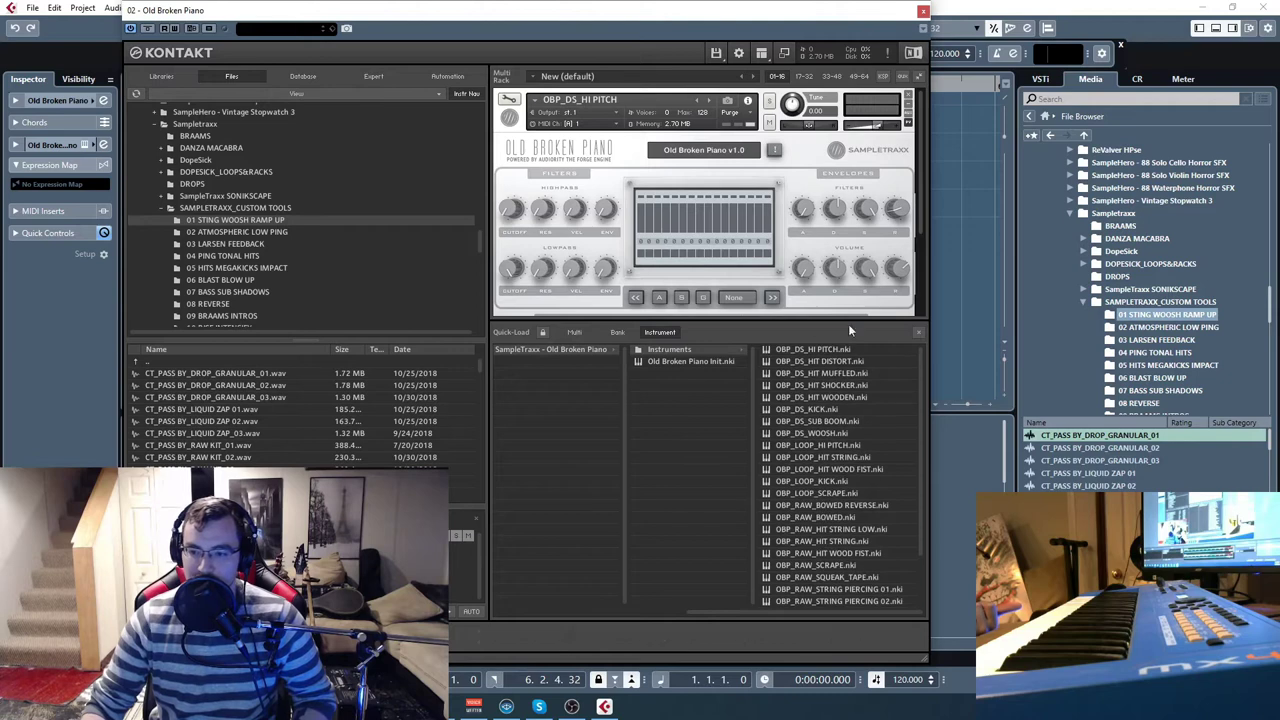
scroll(840, 488, down, 2)
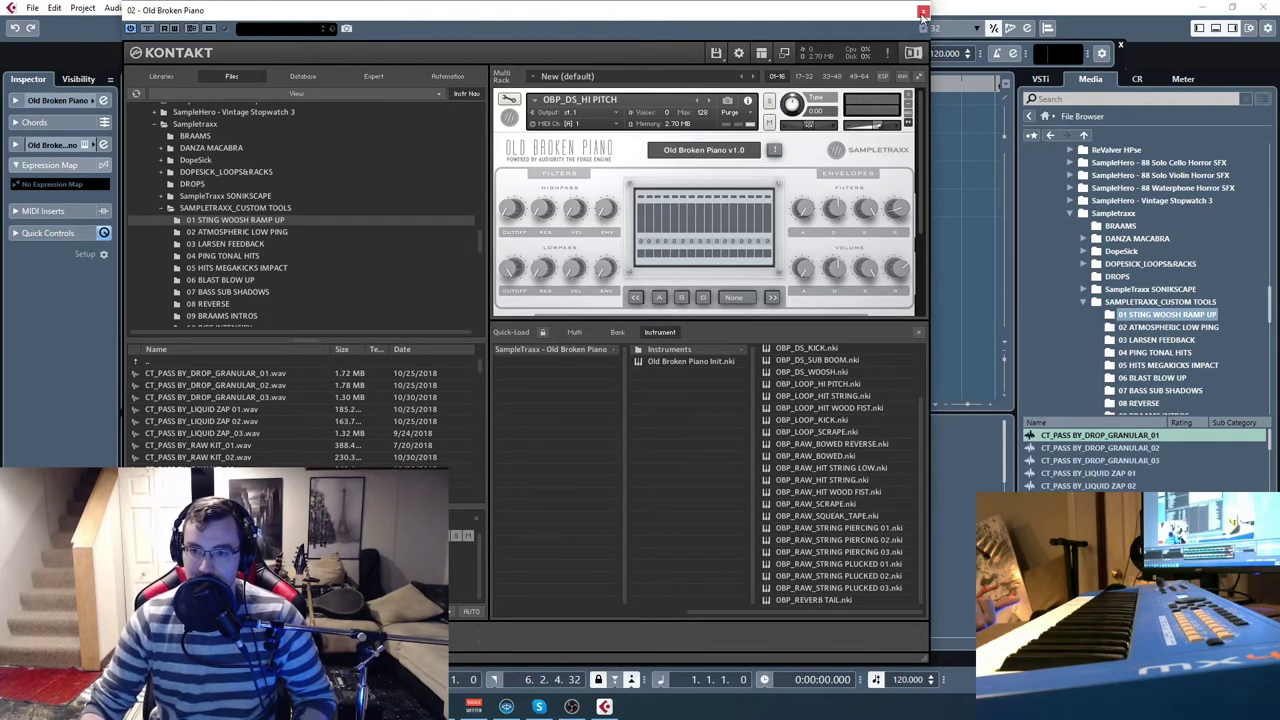
Close the quick-load browser, audition OBP_DS_HI PITCH, then load OBP_DS_HIT DISTORT and play its notes.
click(920, 334)
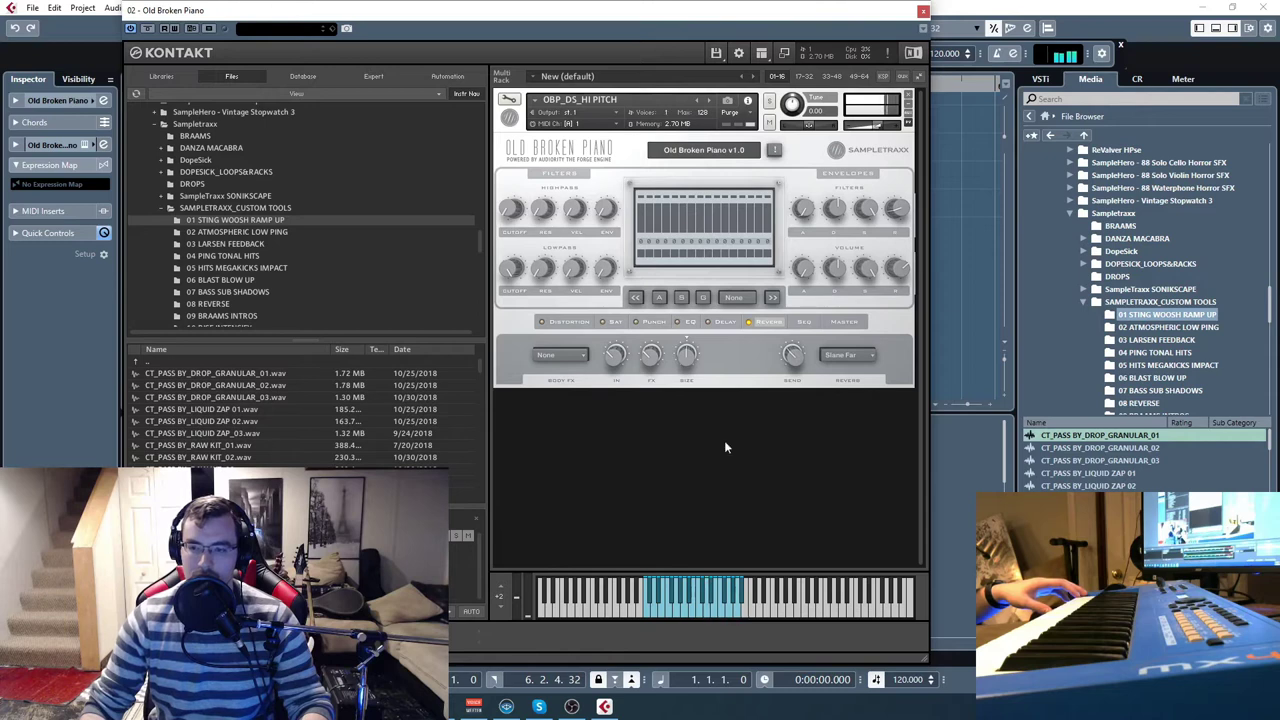
click(709, 100)
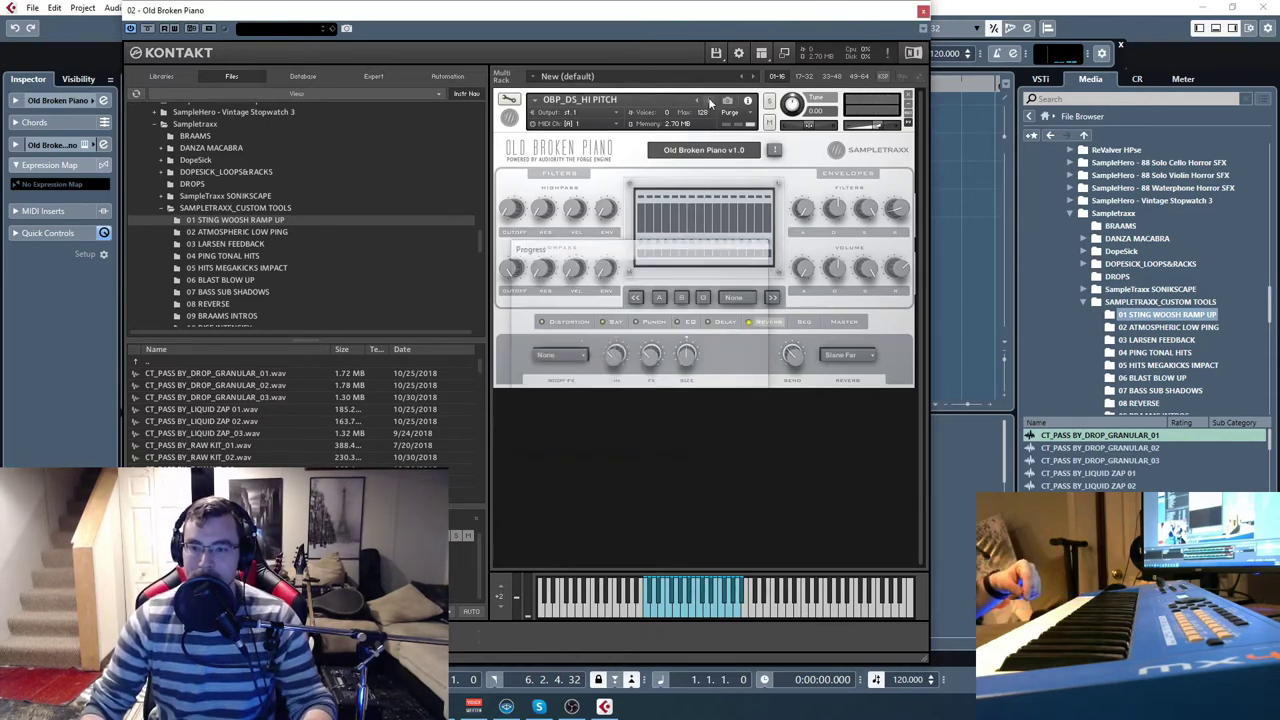
click(648, 615)
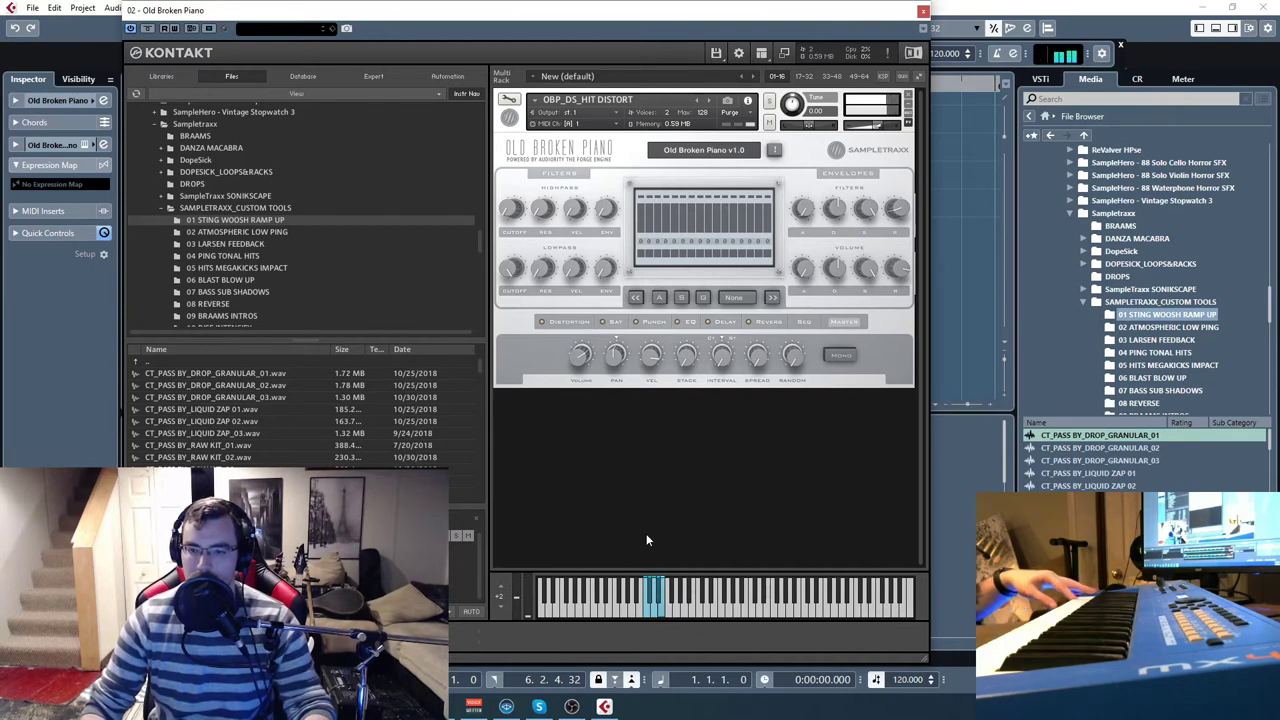
Load and audition the OBP_DS_HIT MUFFLED, OBP_DS_HIT SHOCKER and OBP_DS_HIT WOODEN patches one after another.
click(708, 99)
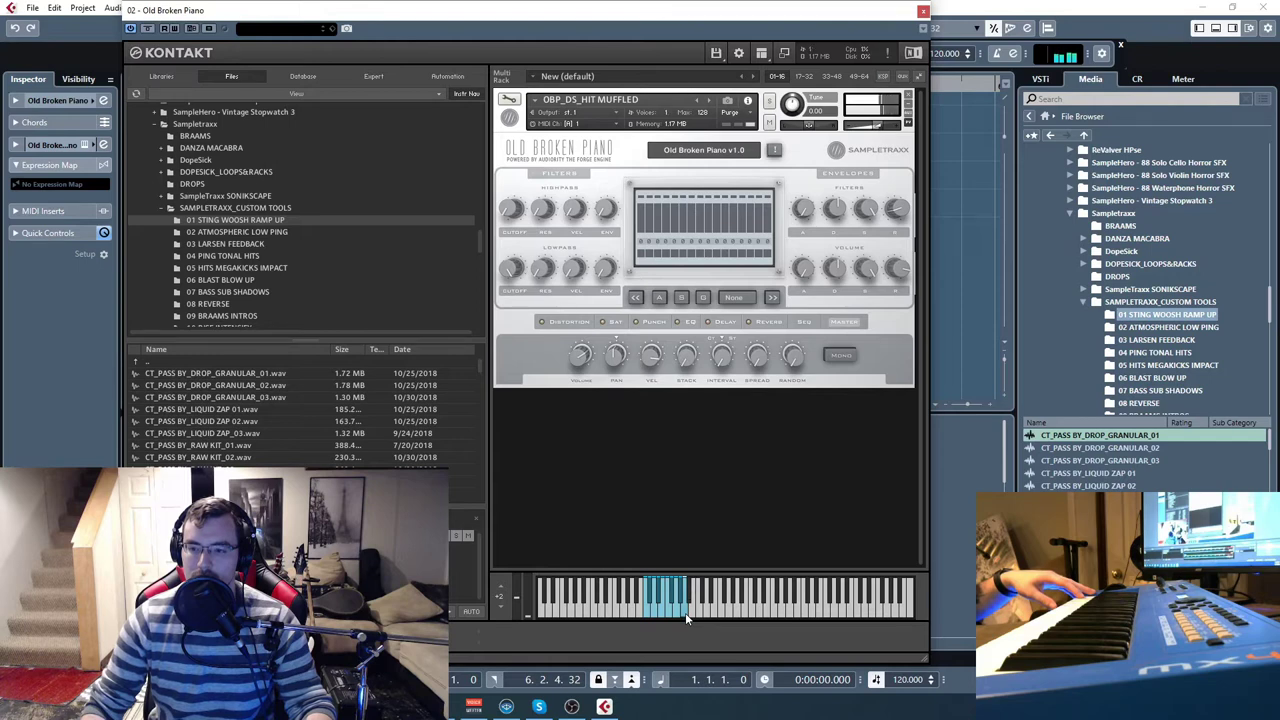
click(708, 99)
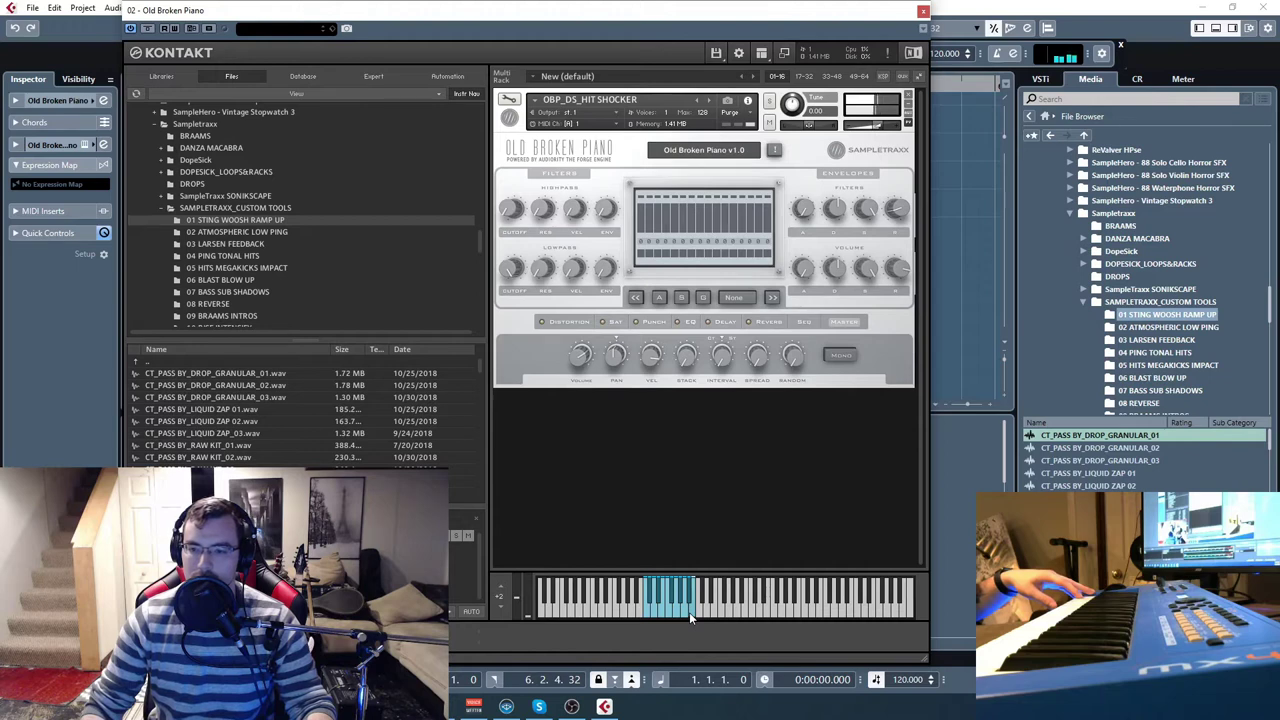
click(709, 101)
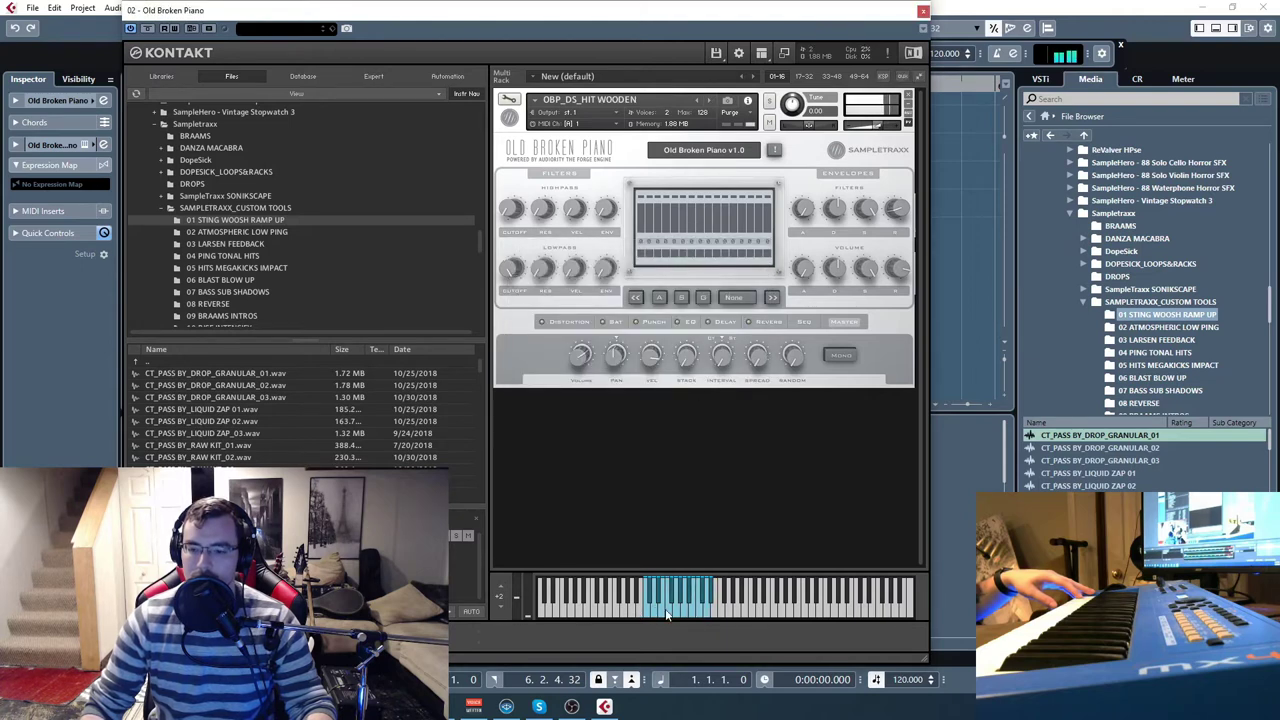
Load and audition the OBP_DS_SUB BOOM and OBP_DS_WOOSH patches one after another.
click(708, 99)
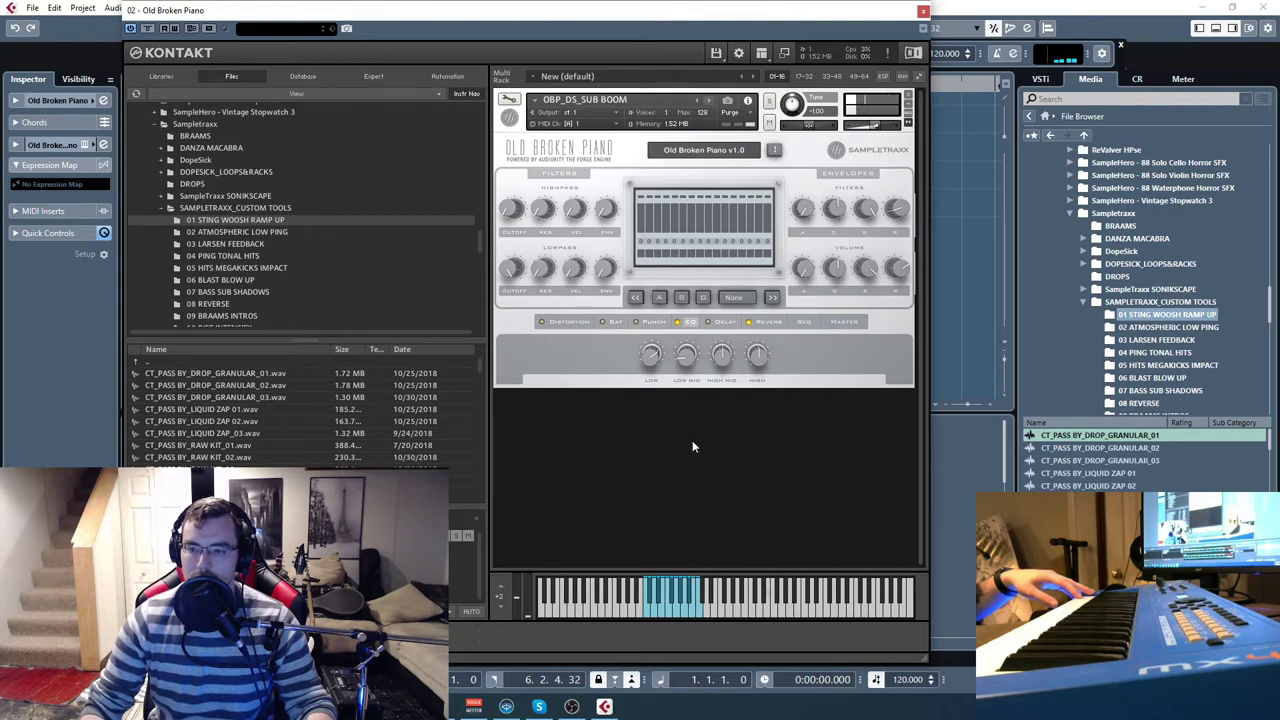
click(707, 103)
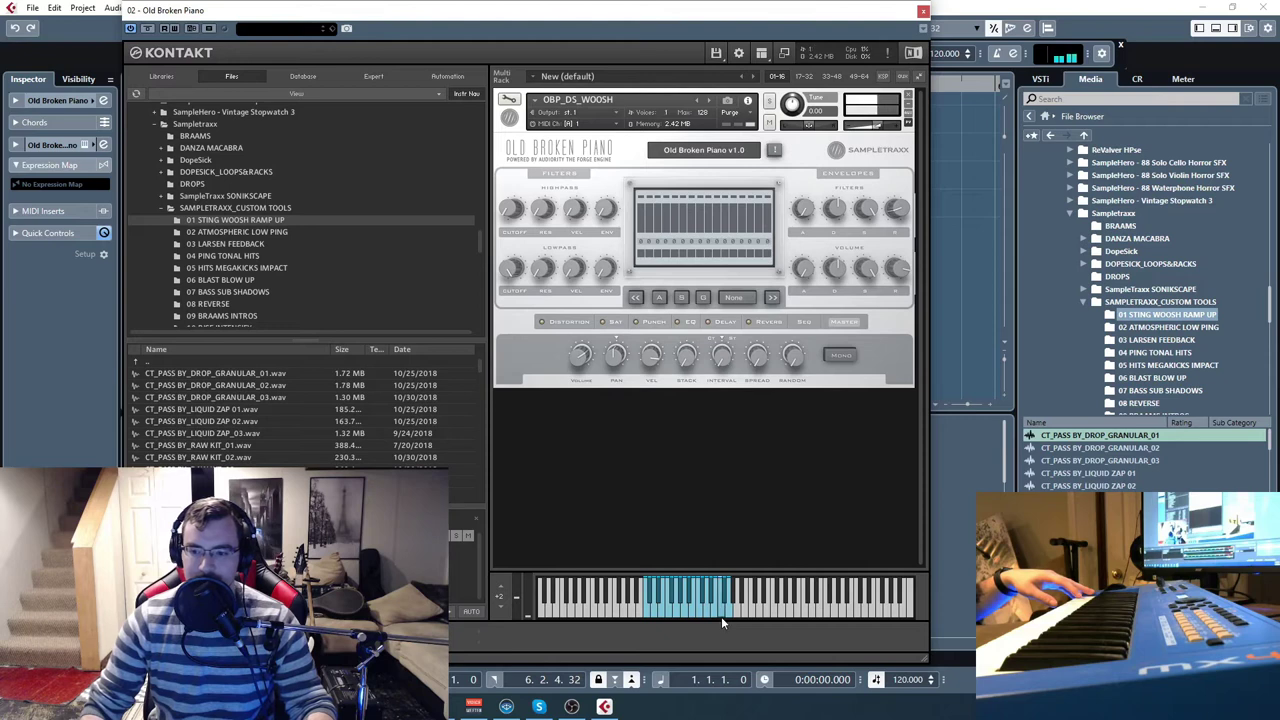
click(654, 612)
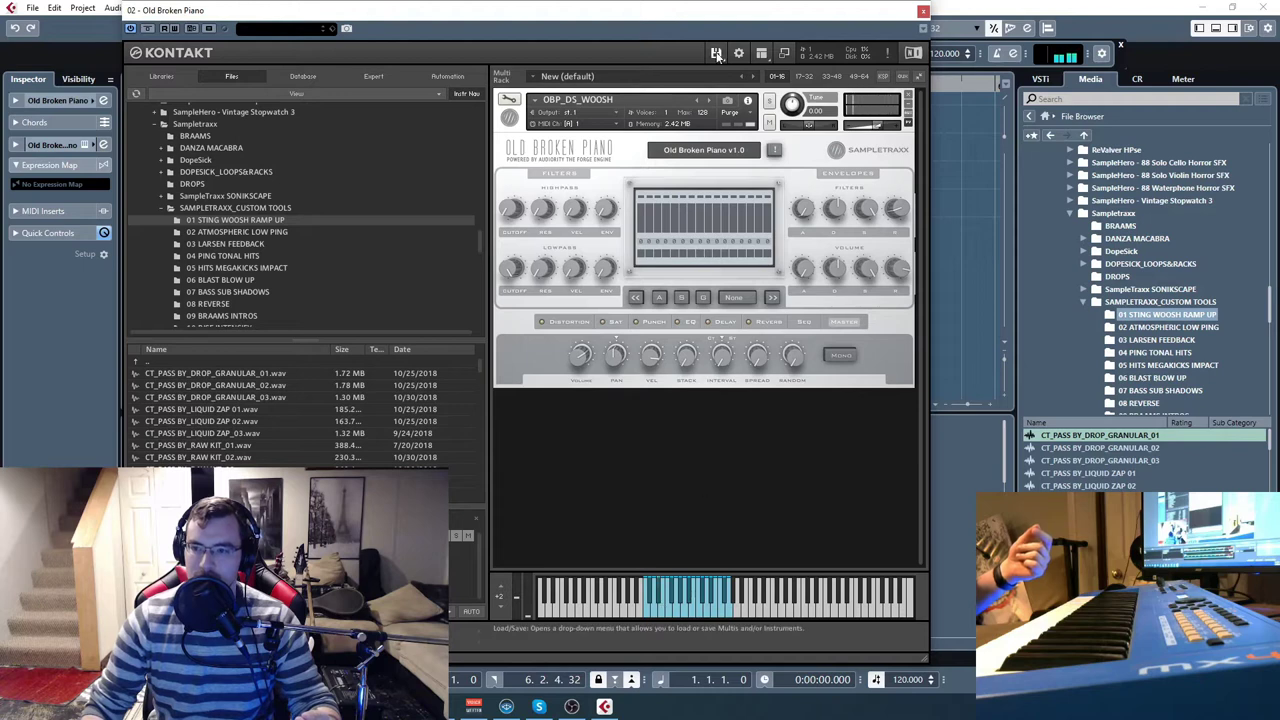
Load the OBP_LOOP_HI PITCH patch and play its looping notes.
click(709, 101)
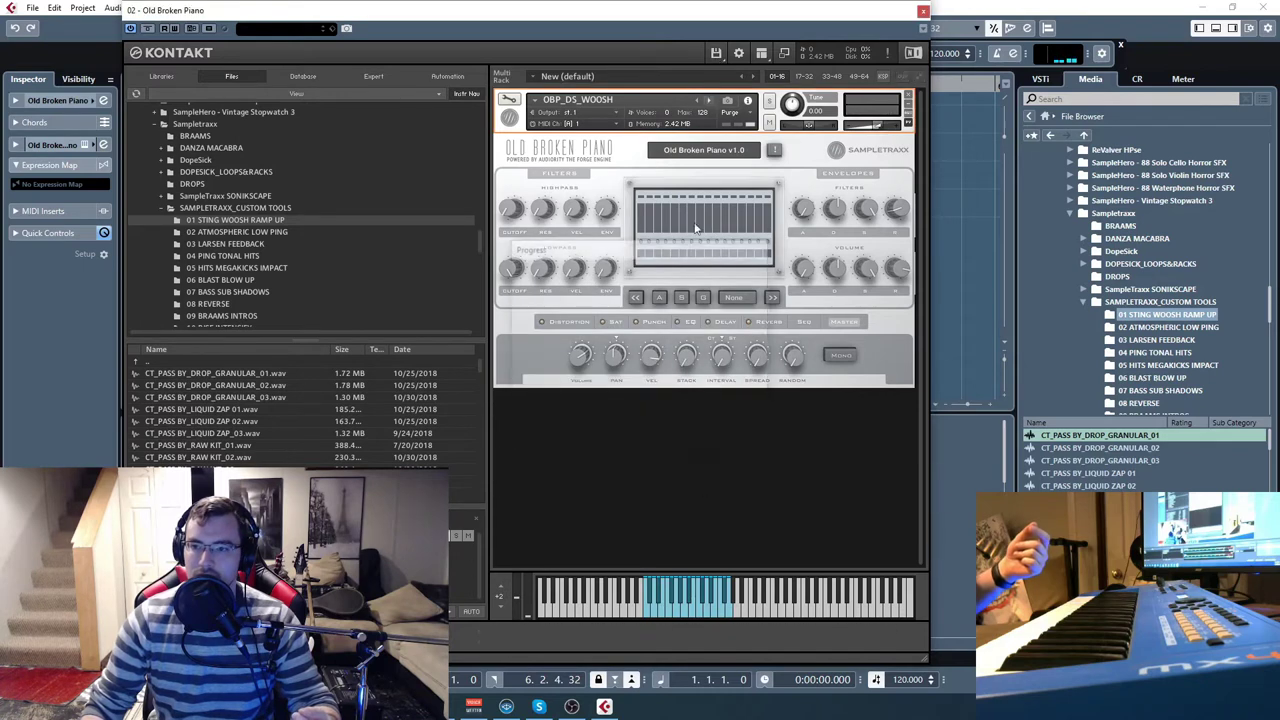
click(661, 619)
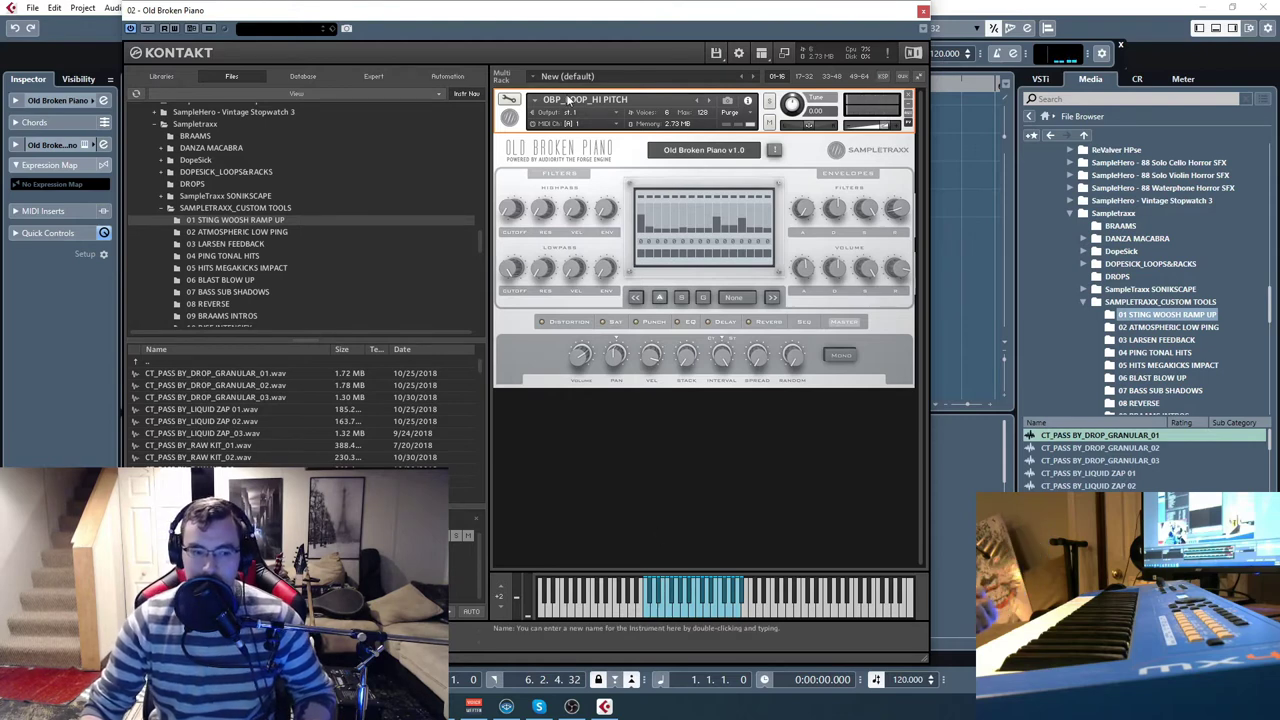
click(650, 617)
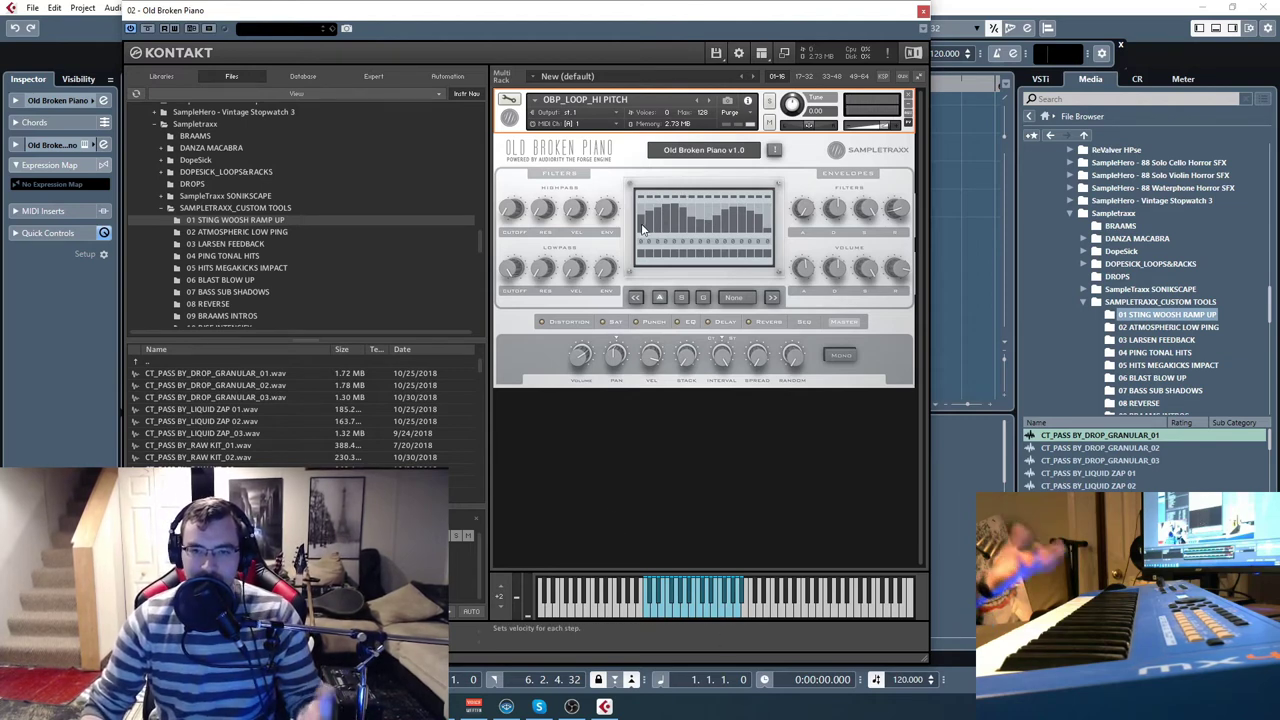
Redraw the step velocities of OBP_LOOP_HI PITCH as a dip, play a note, and reshape them into a rising ramp.
drag(645, 232, 772, 232)
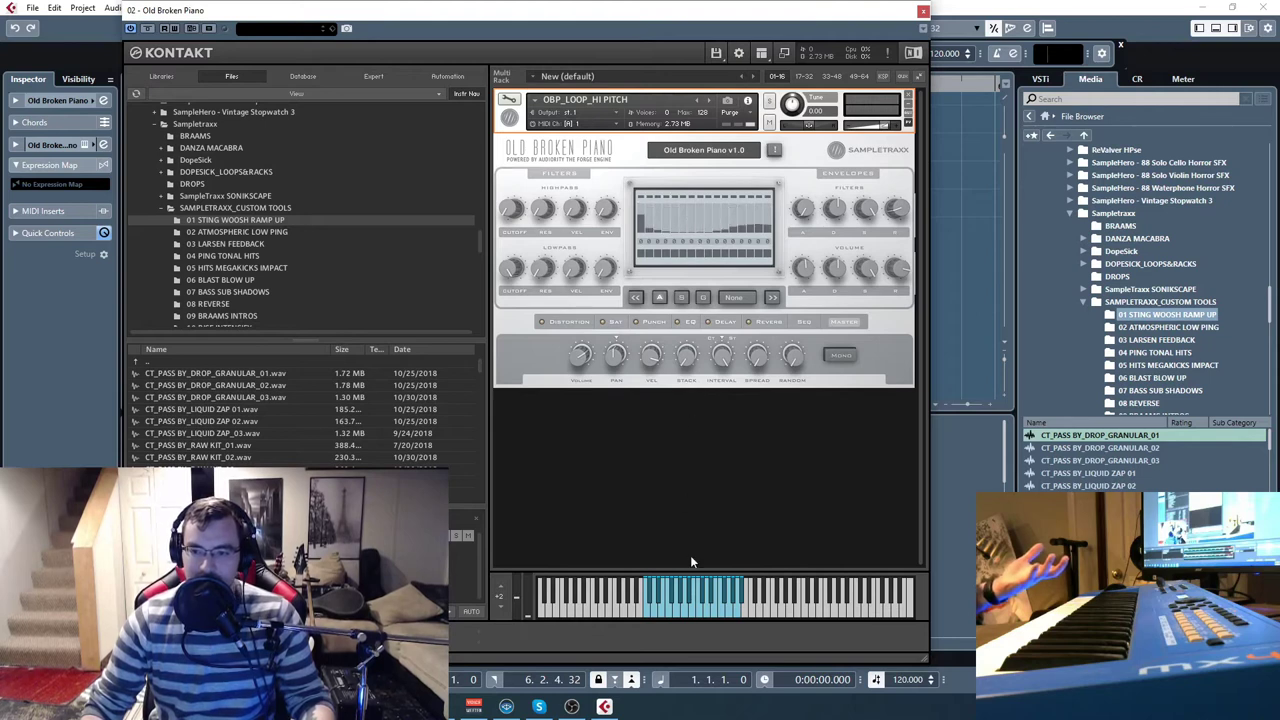
click(686, 619)
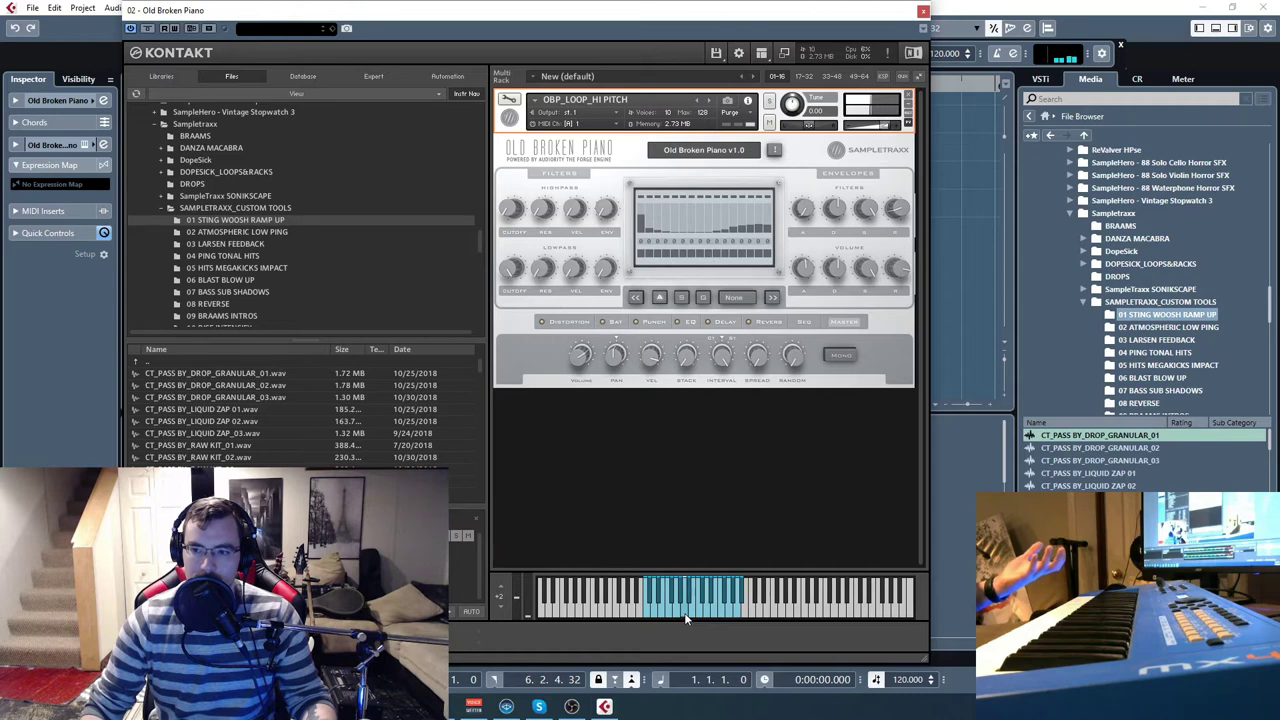
drag(640, 208, 756, 203)
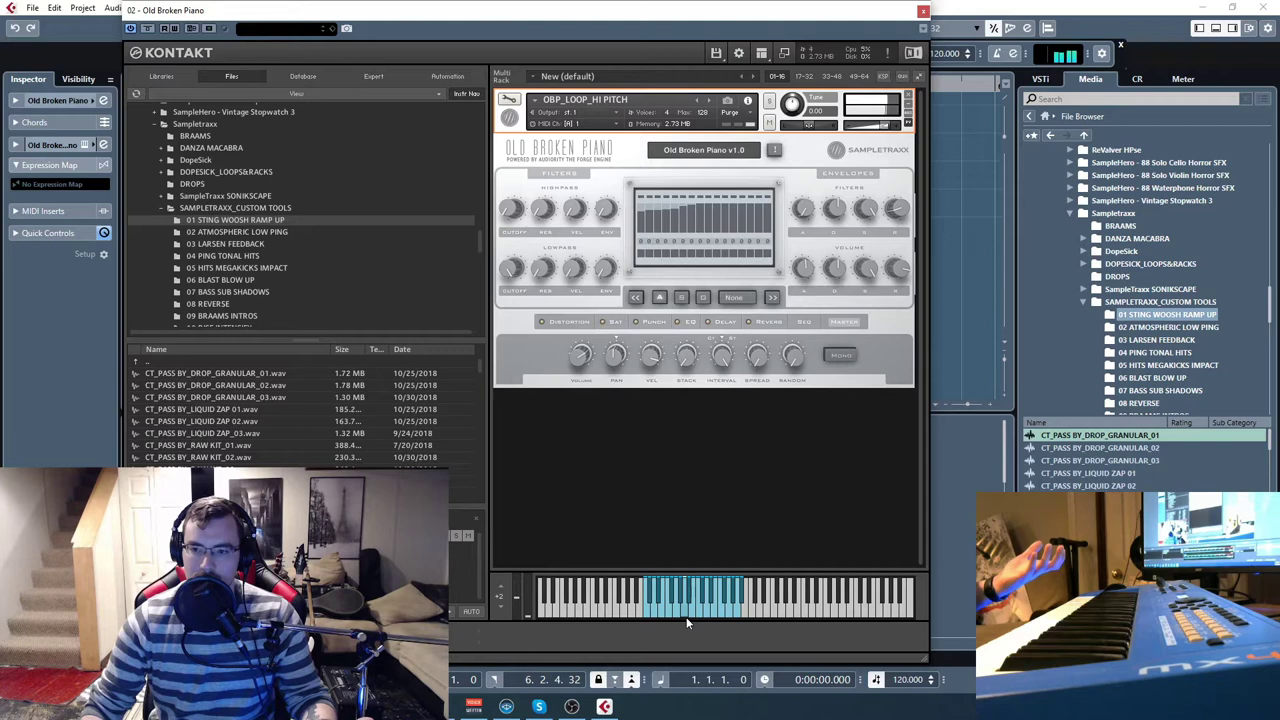
Load and audition the OBP_LOOP_HIT STRING, OBP_LOOP_HIT WOOD FIST, OBP_LOOP_KICK and OBP_LOOP_SCRAPE patches in turn.
click(660, 296)
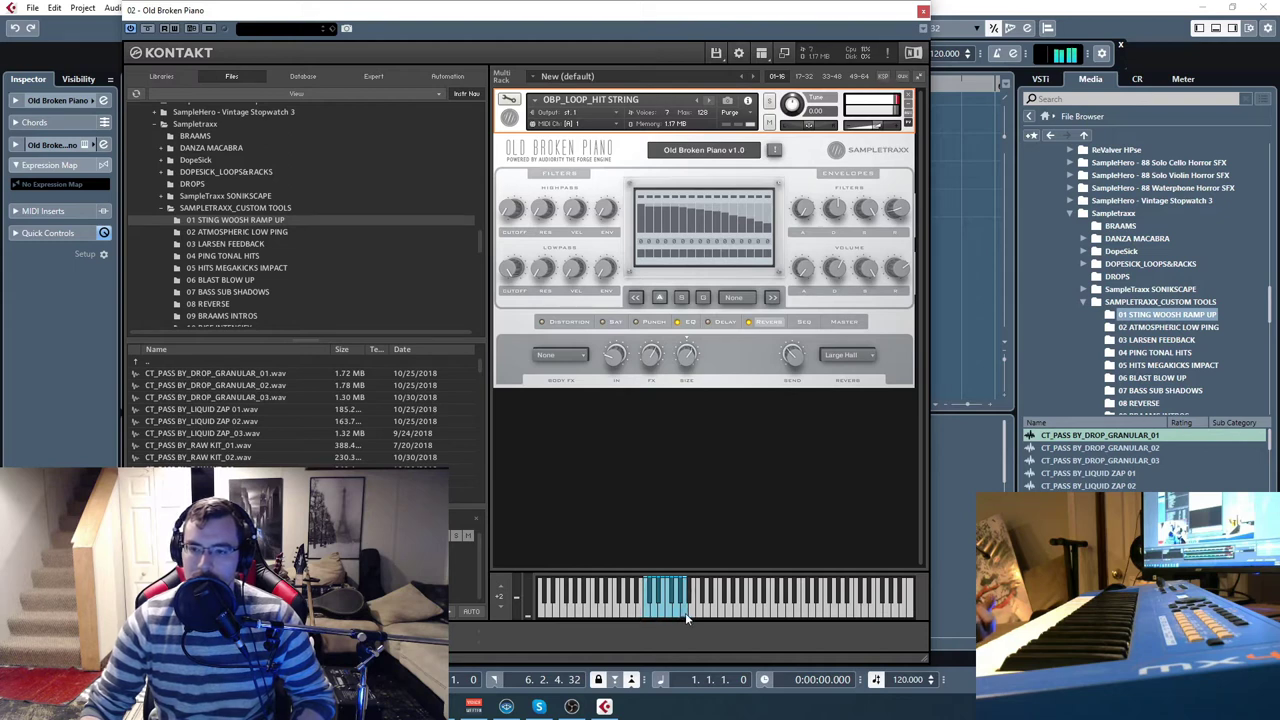
click(710, 101)
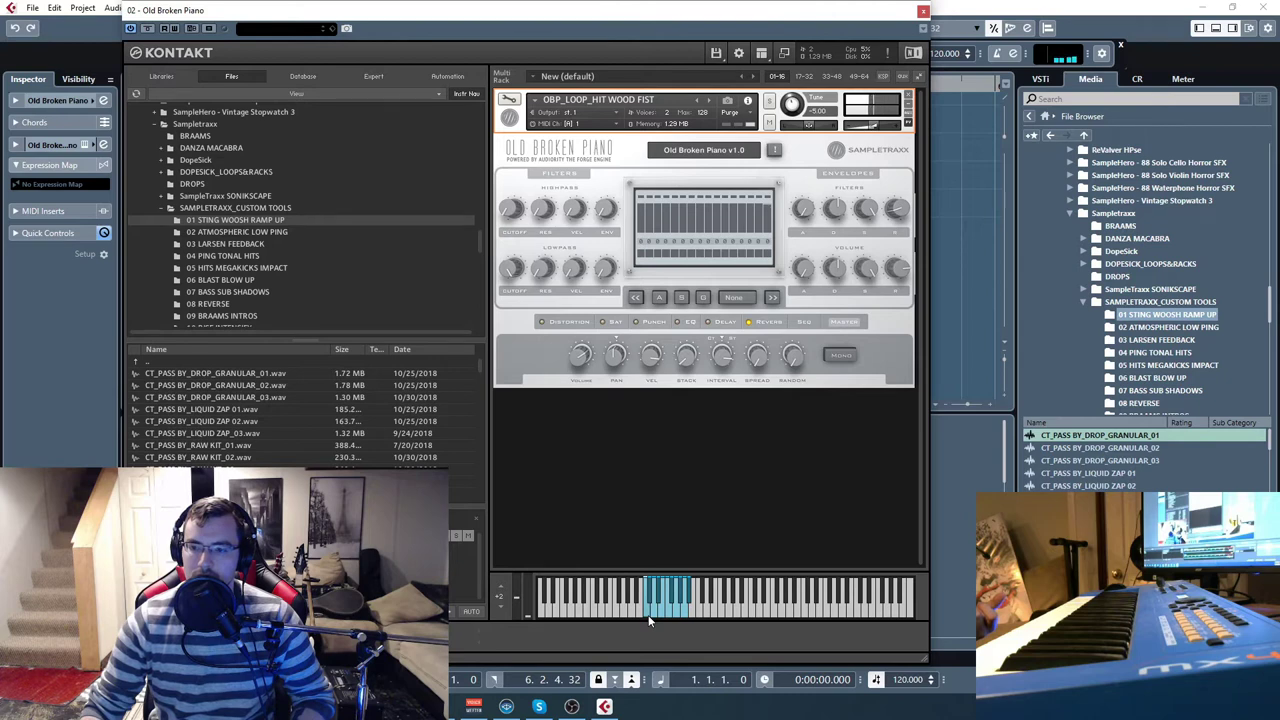
click(710, 98)
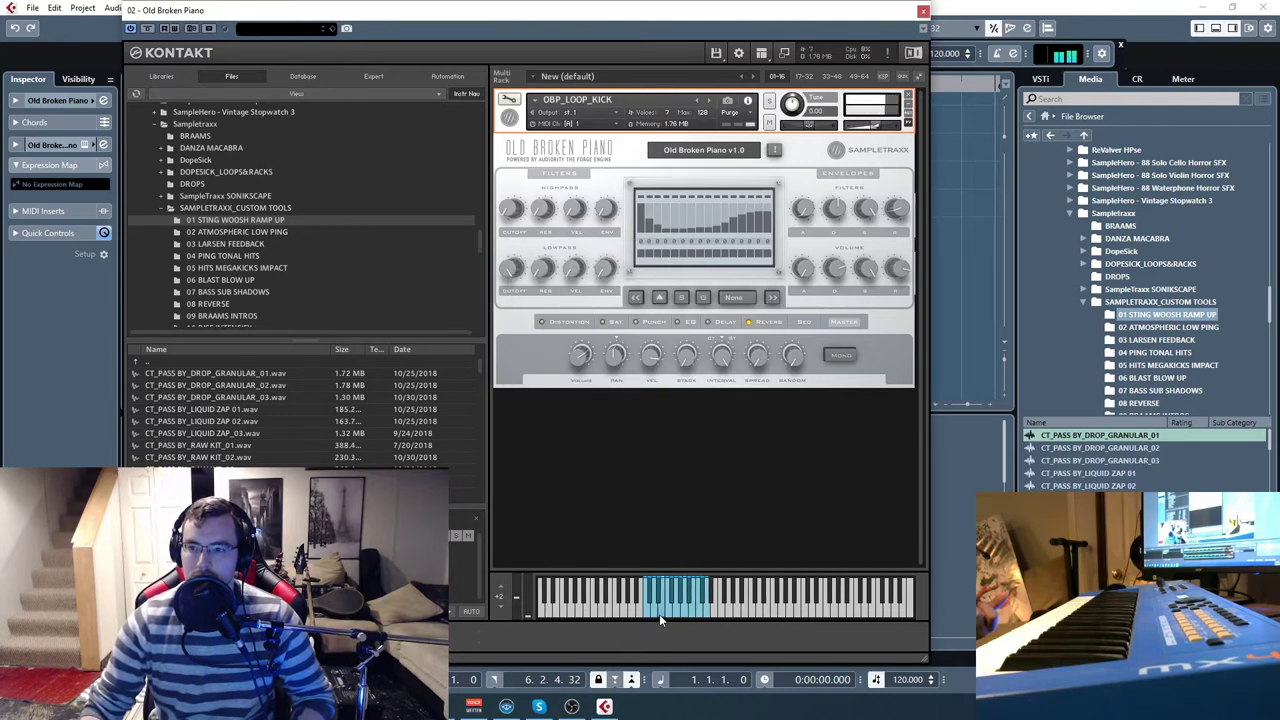
click(710, 100)
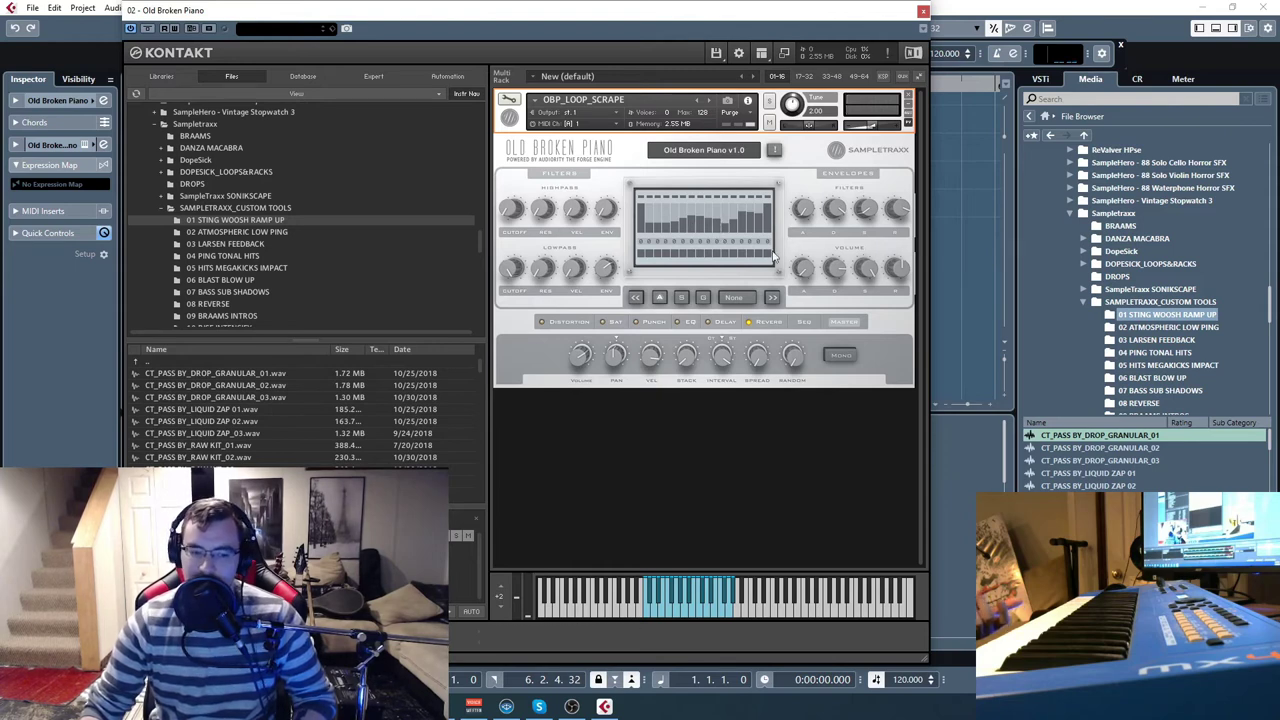
Load OBP_RAW_BOWED REVERSE and OBP_RAW_BOWED in turn and play notes across each patch's range.
click(707, 102)
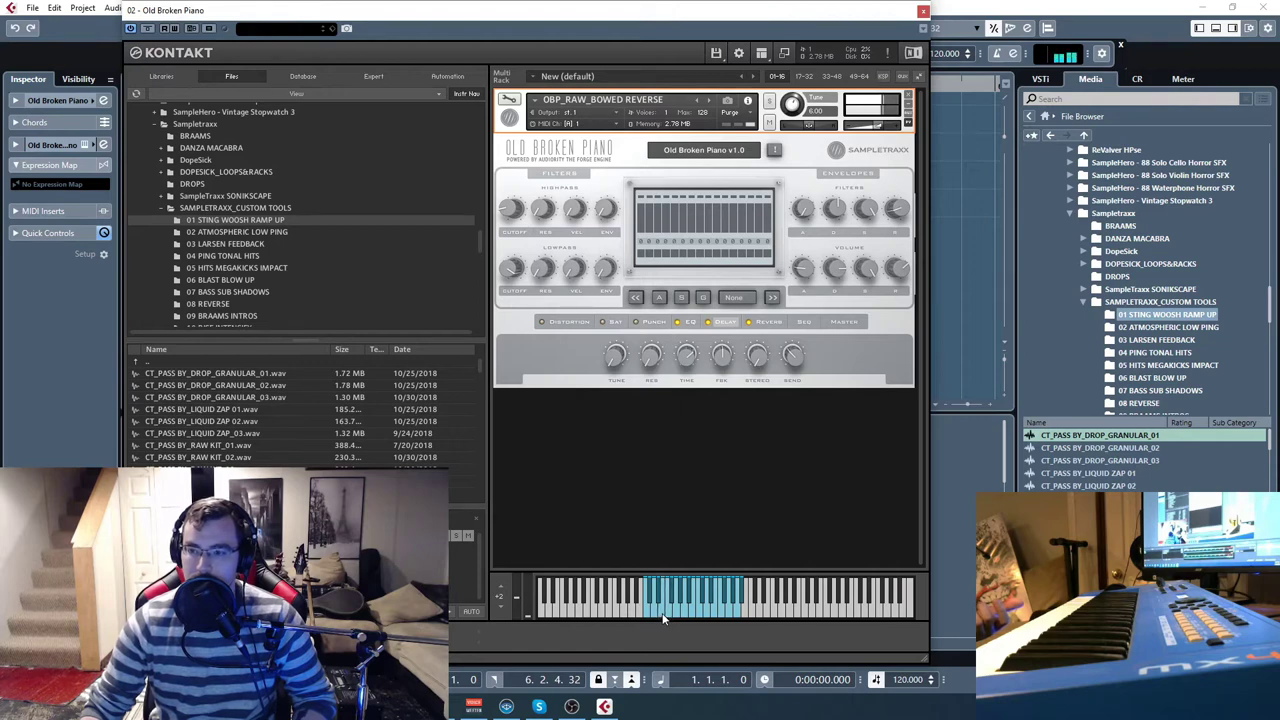
click(701, 619)
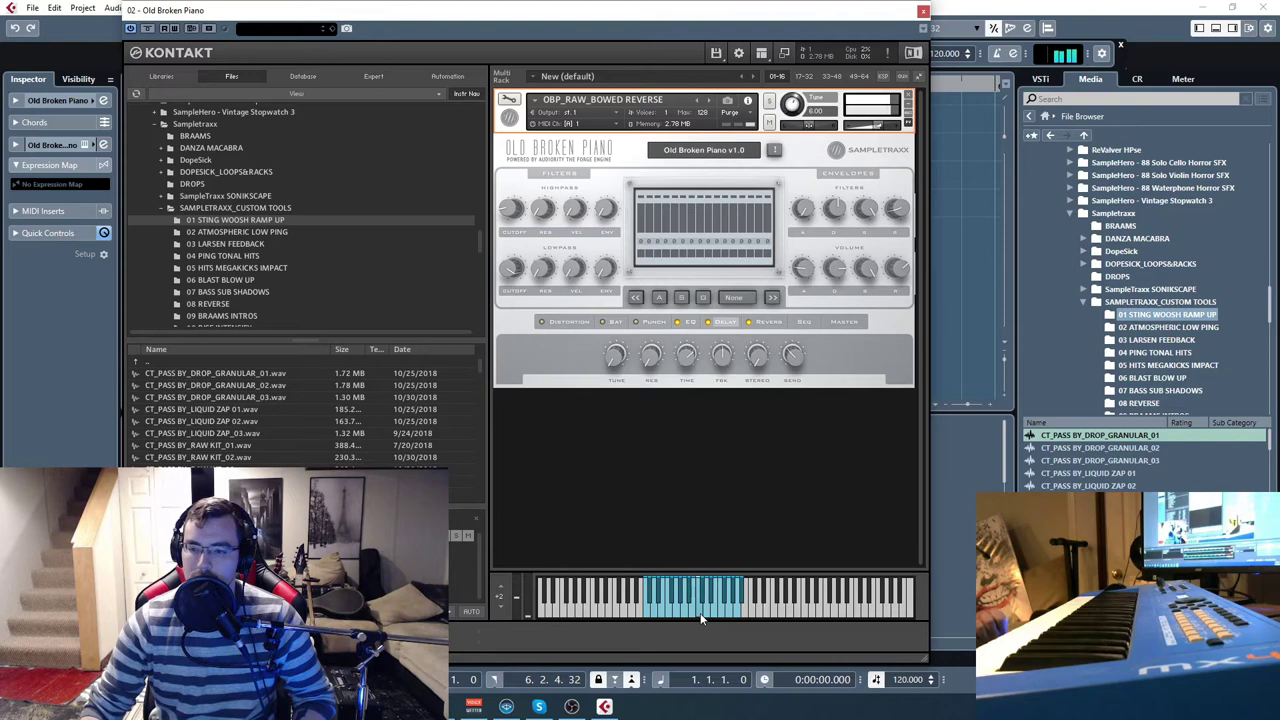
click(709, 102)
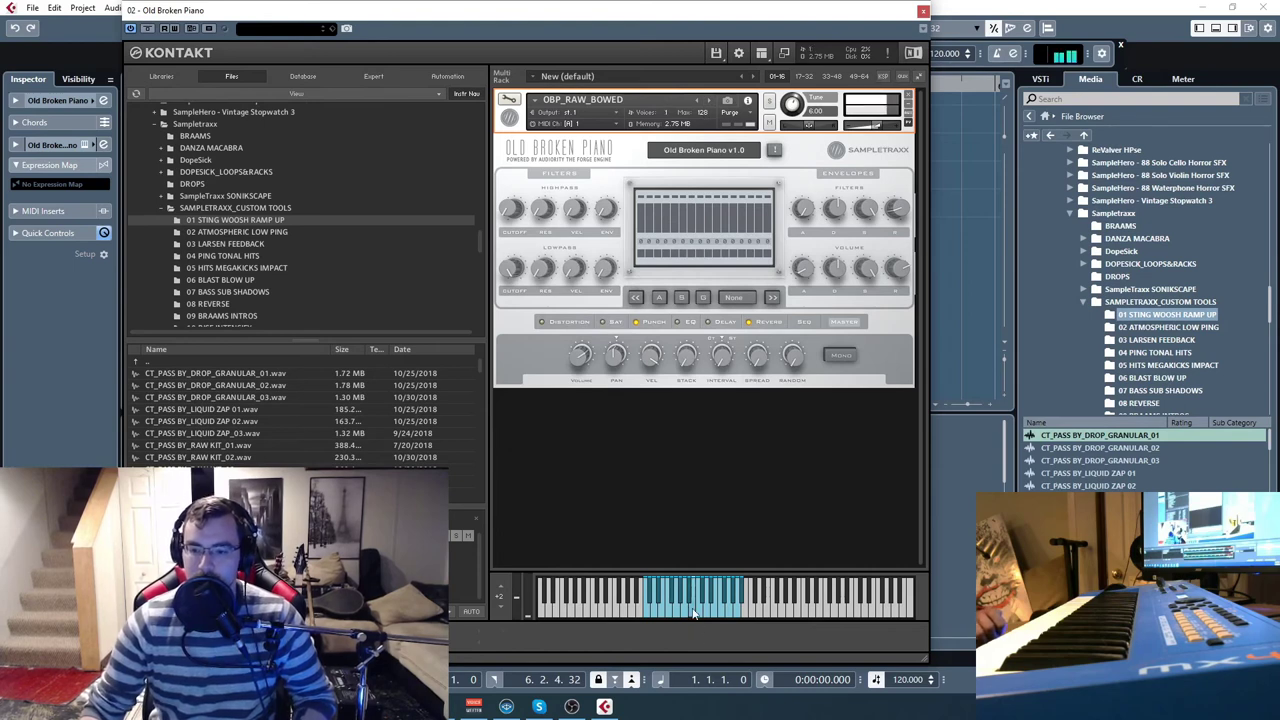
click(667, 620)
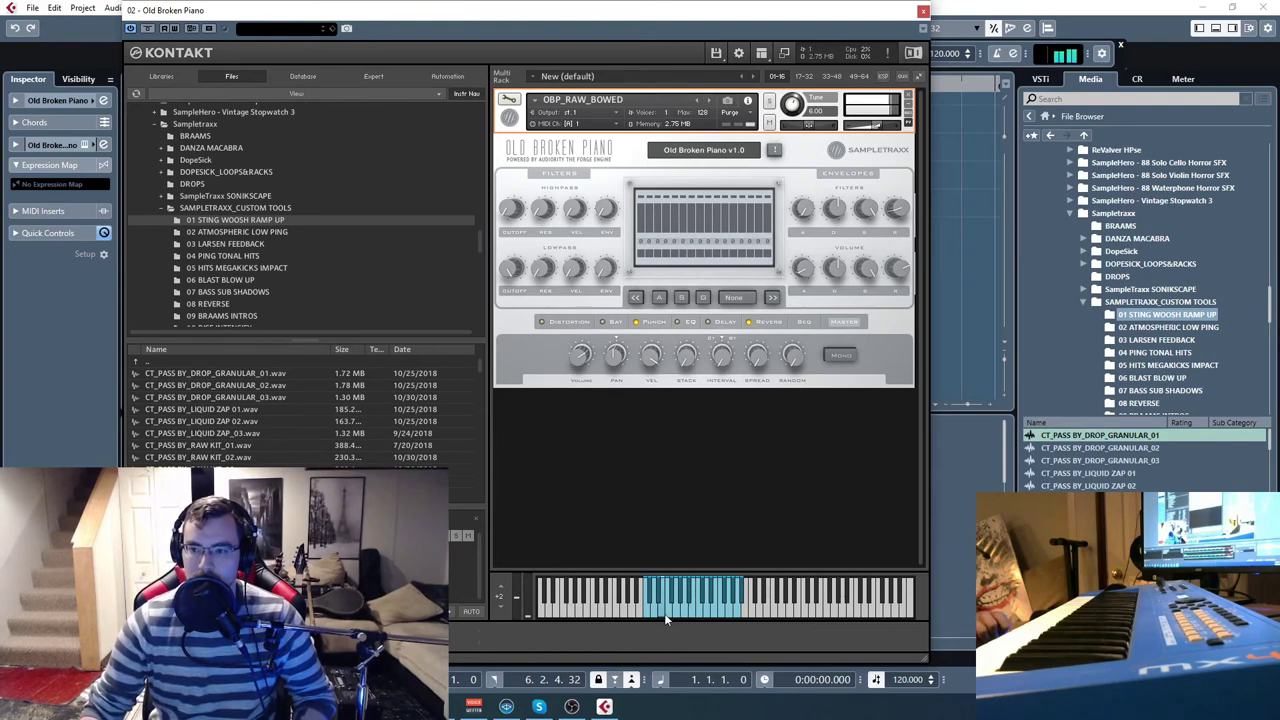
click(652, 618)
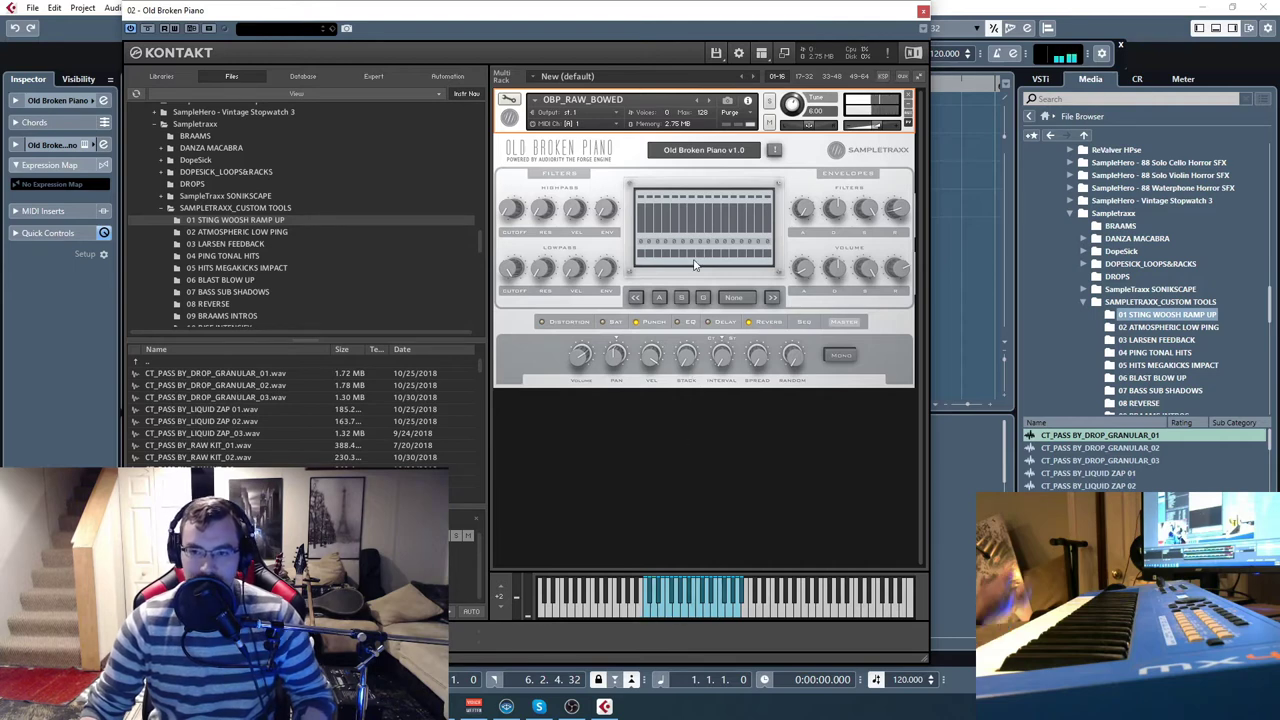
Load and play the raw hit patches OBP_RAW_HIT STRING LOW, OBP_RAW_HIT STRING and OBP_RAW_HIT WOOD FIST.
click(708, 104)
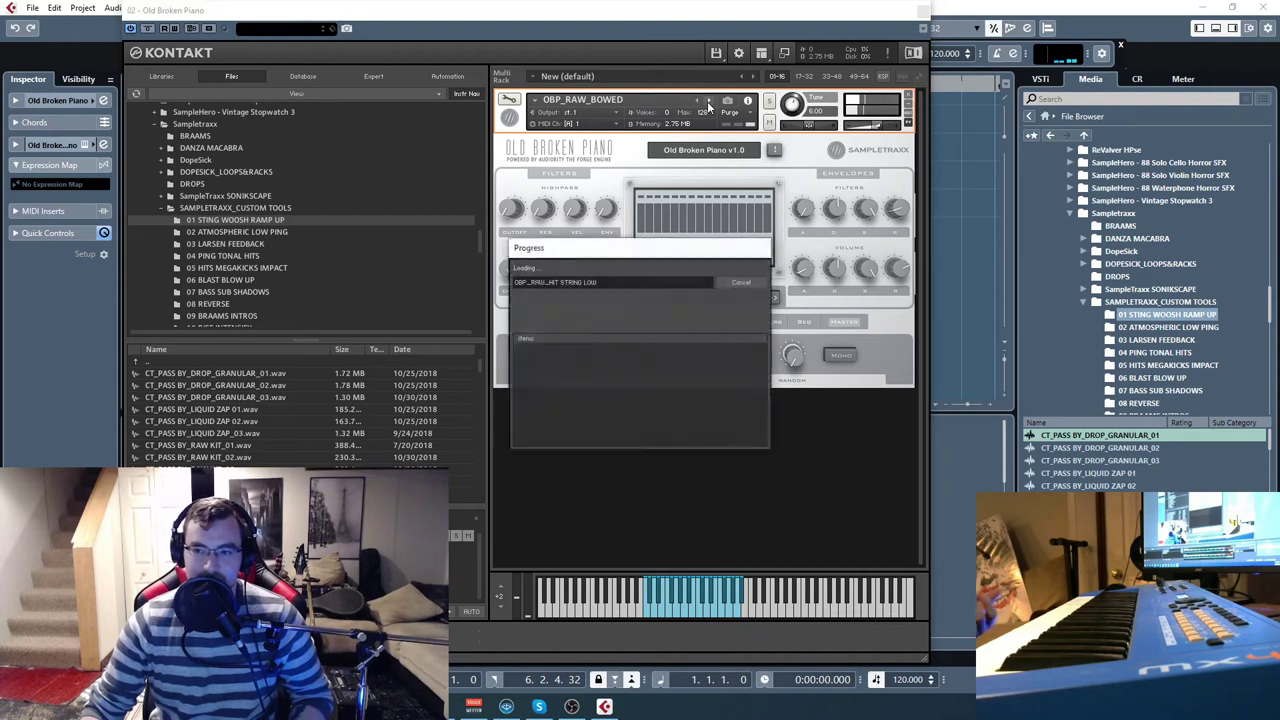
click(655, 614)
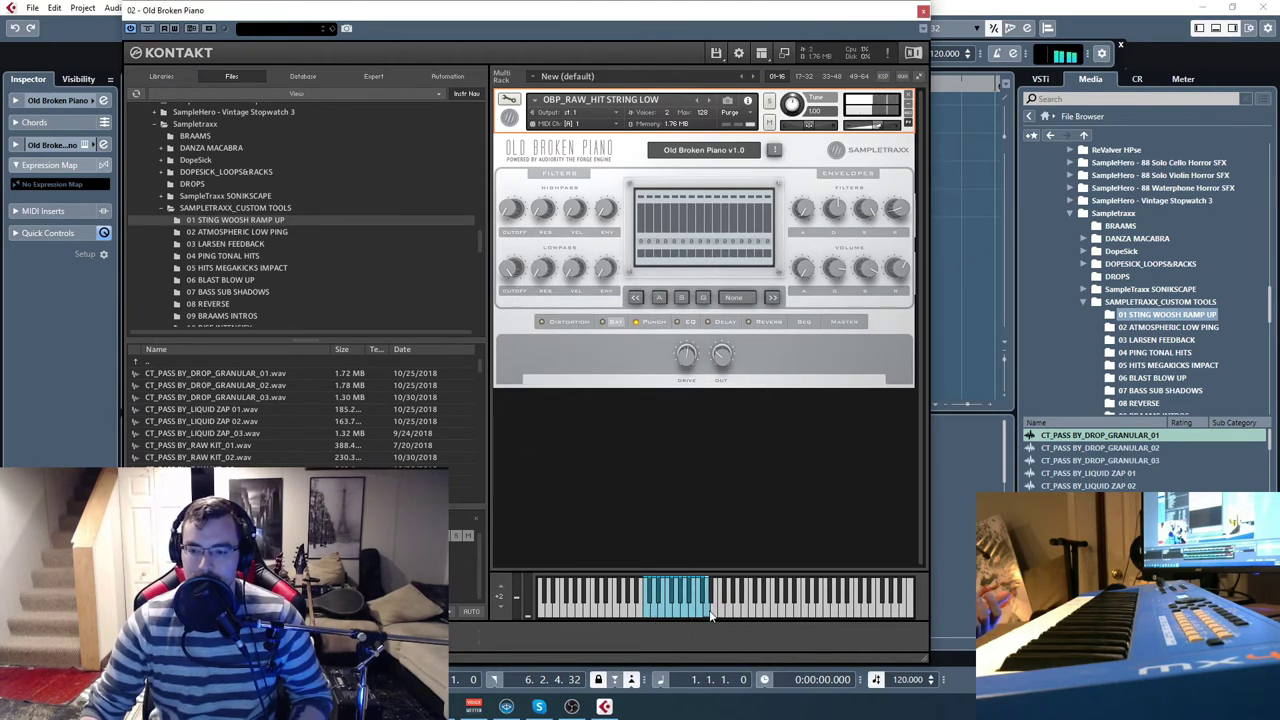
click(710, 104)
click(651, 614)
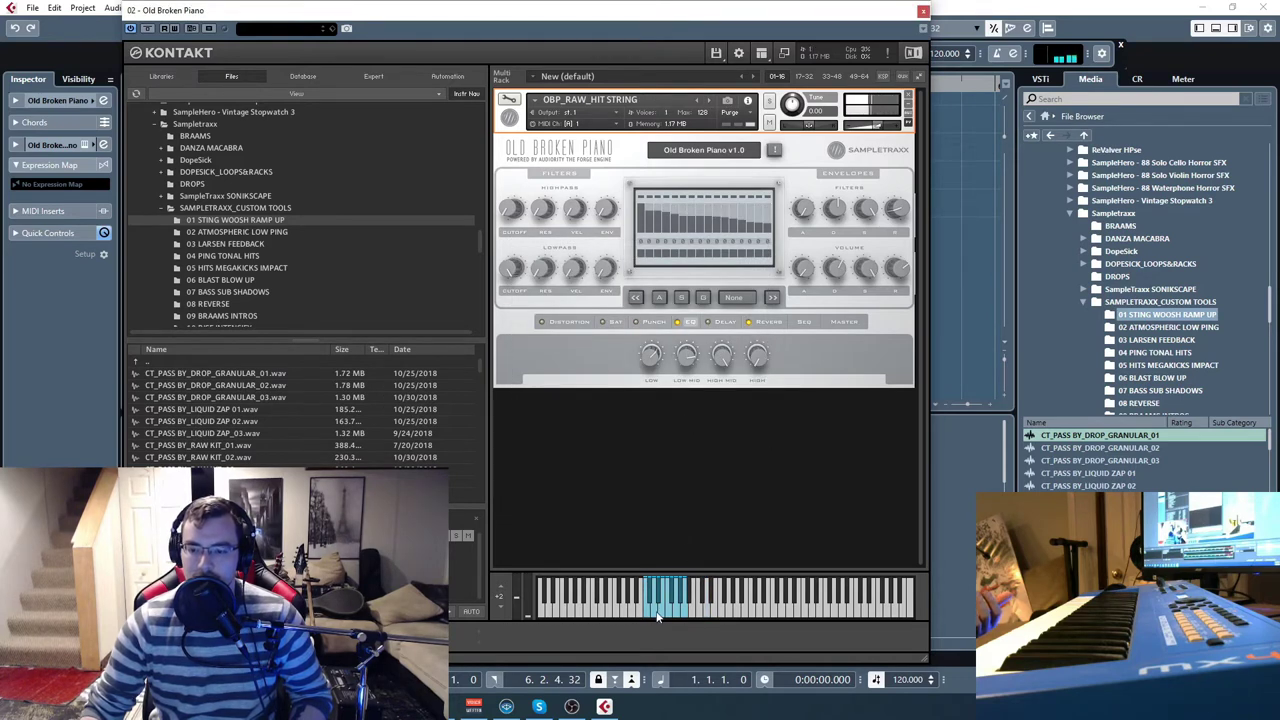
click(669, 614)
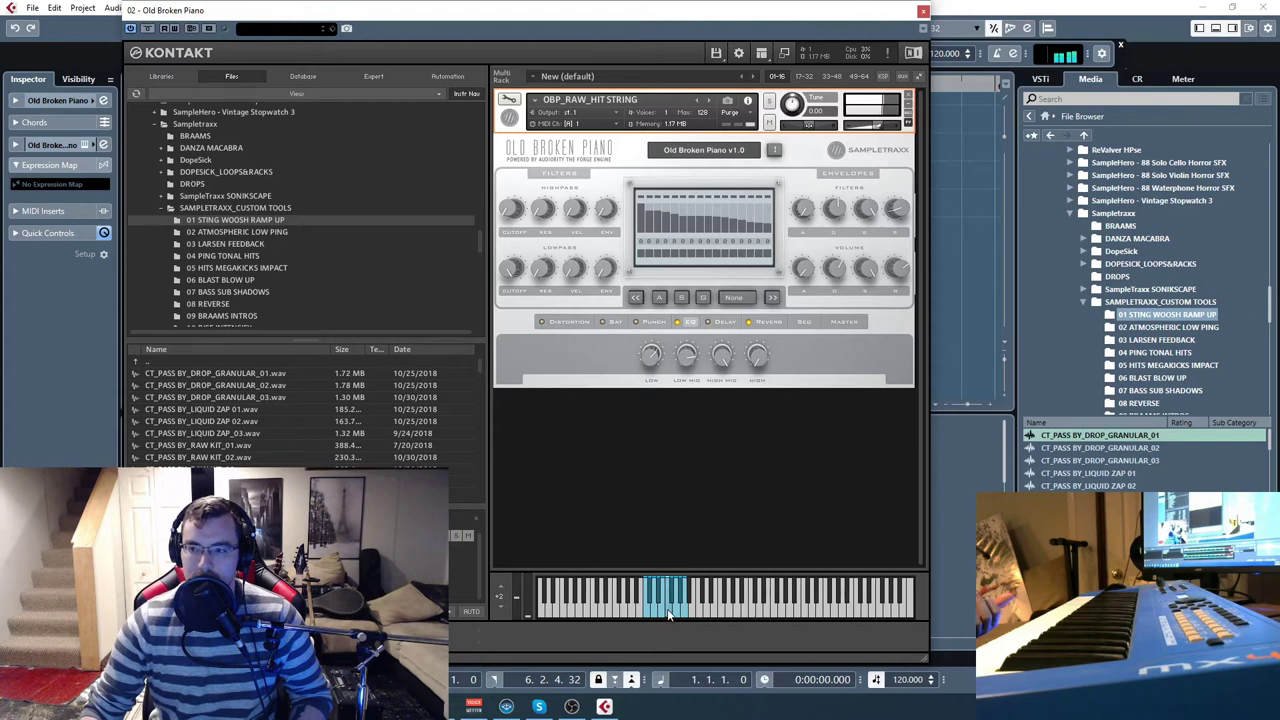
click(709, 100)
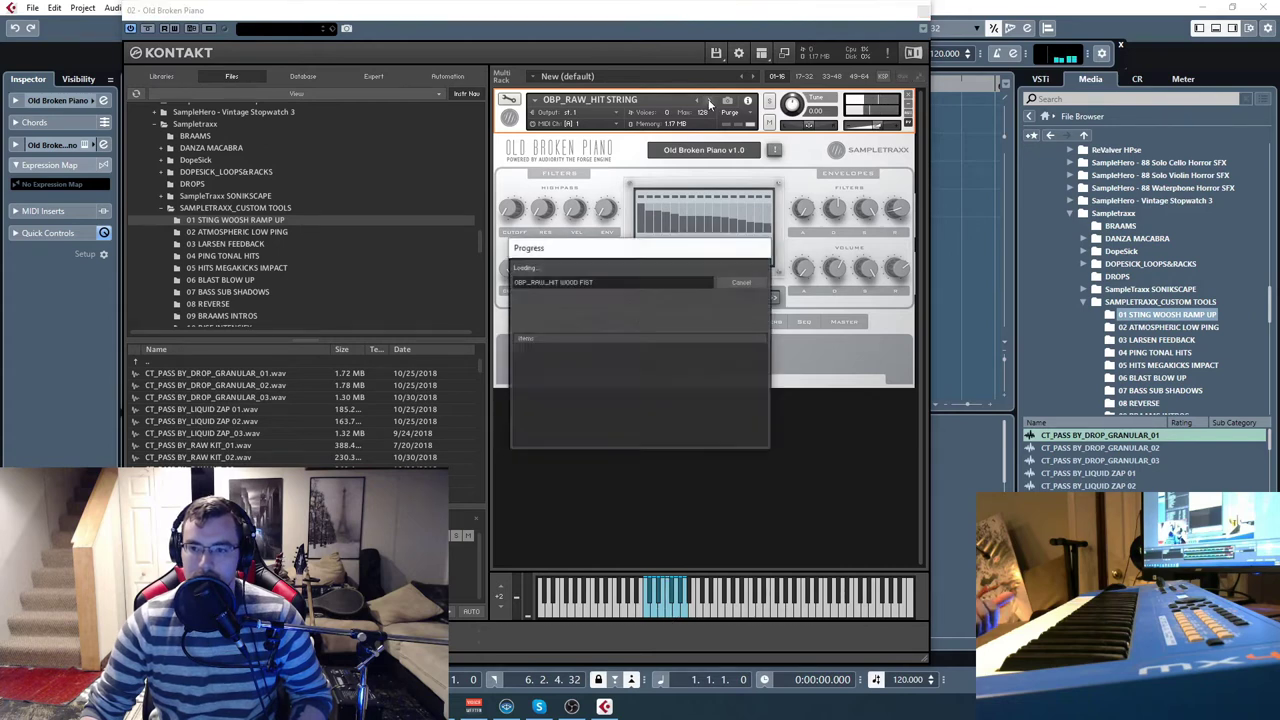
click(655, 597)
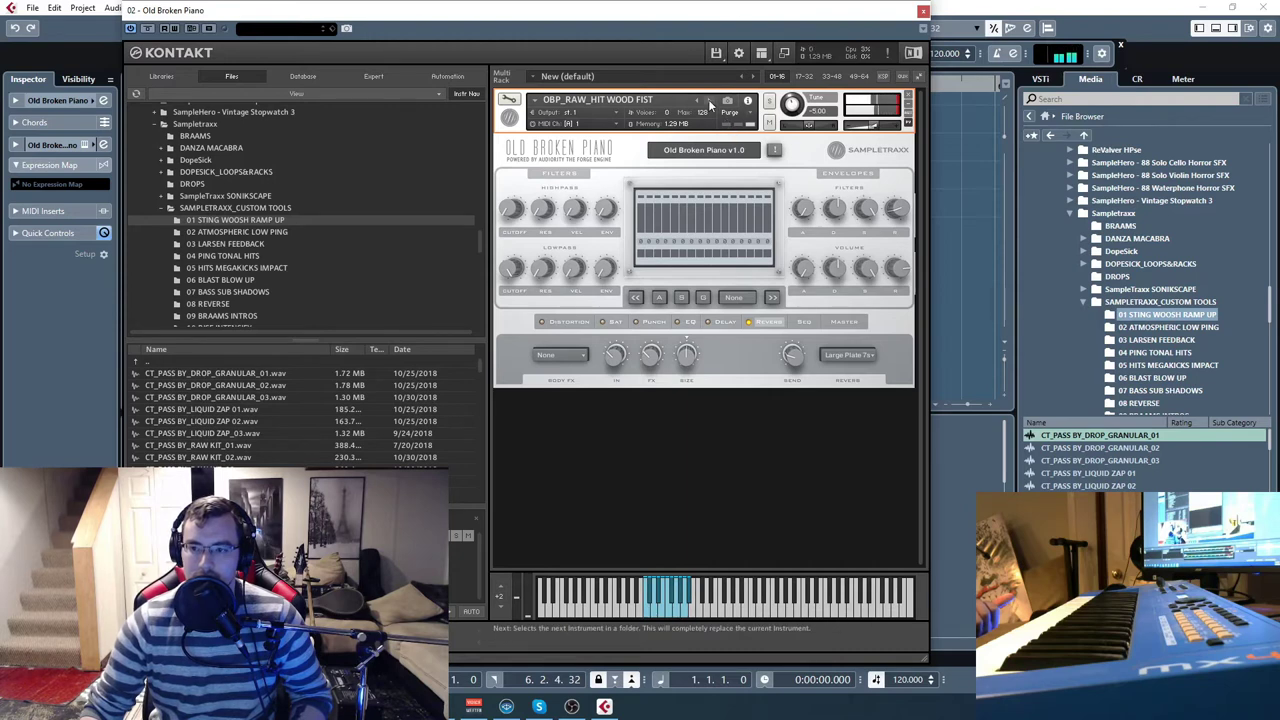
Load and play OBP_RAW_SCRAPE, turn its reverb off, and play it again dry.
click(709, 101)
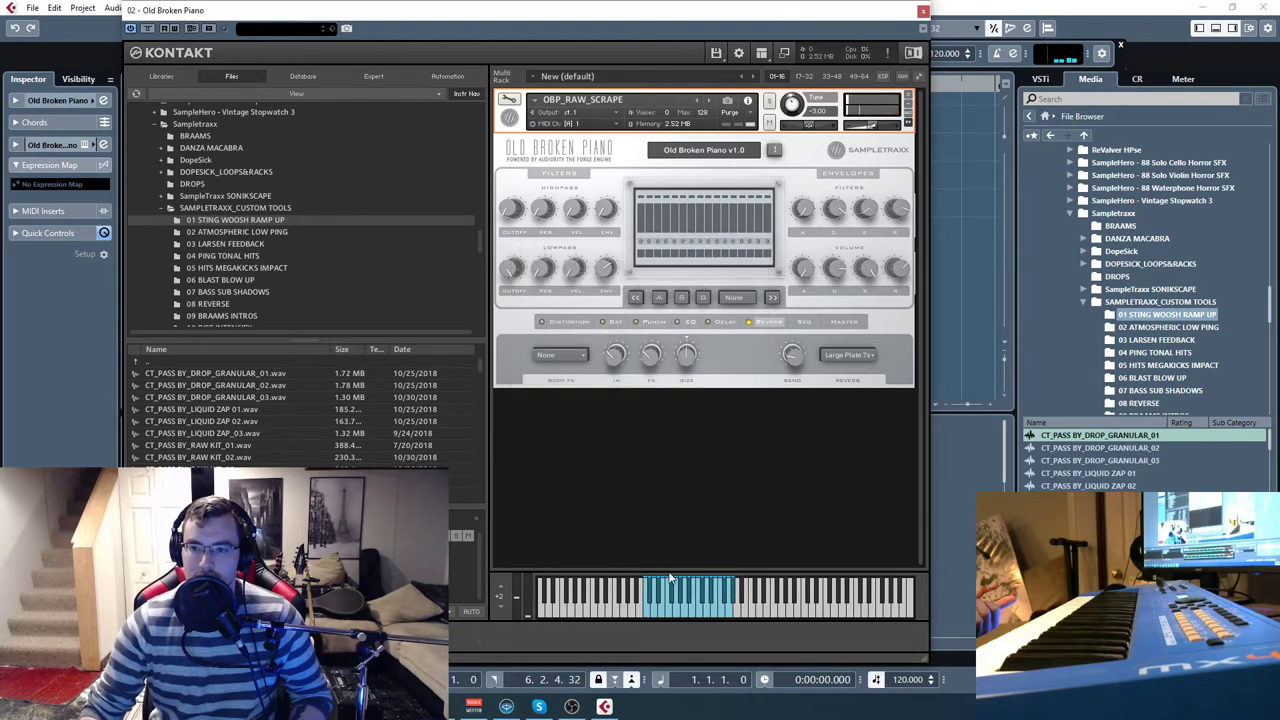
click(655, 615)
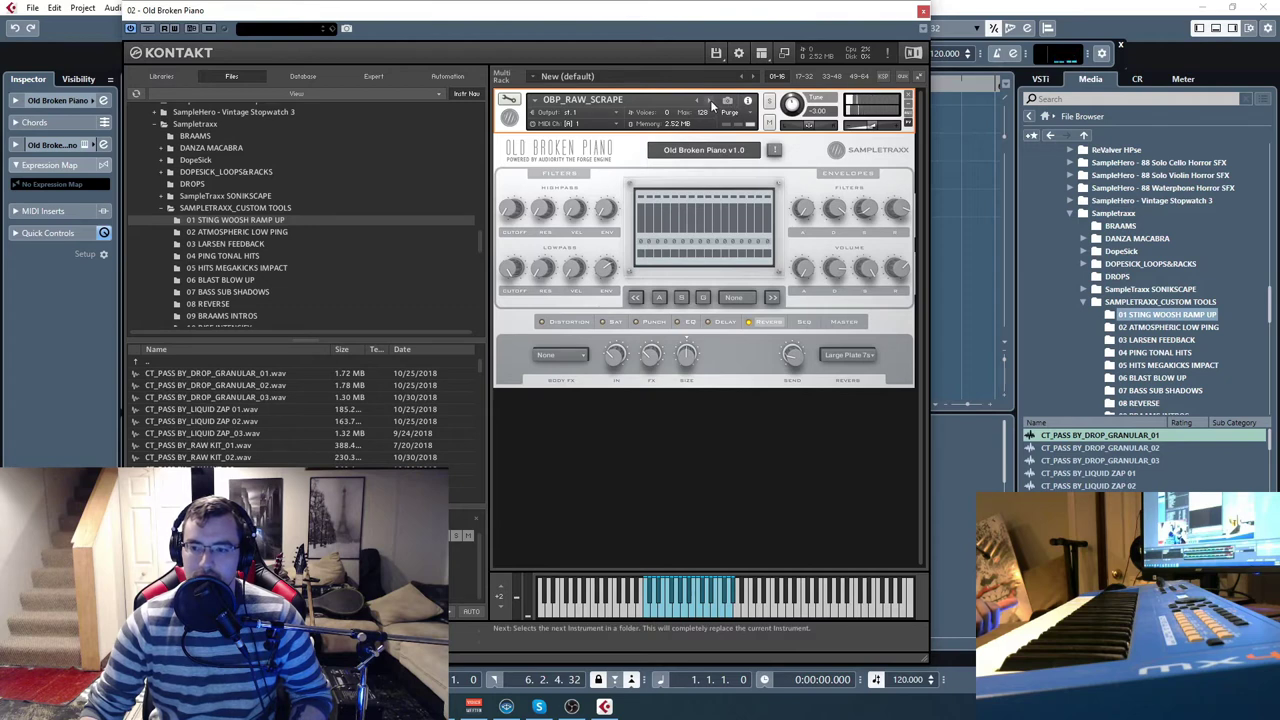
click(749, 322)
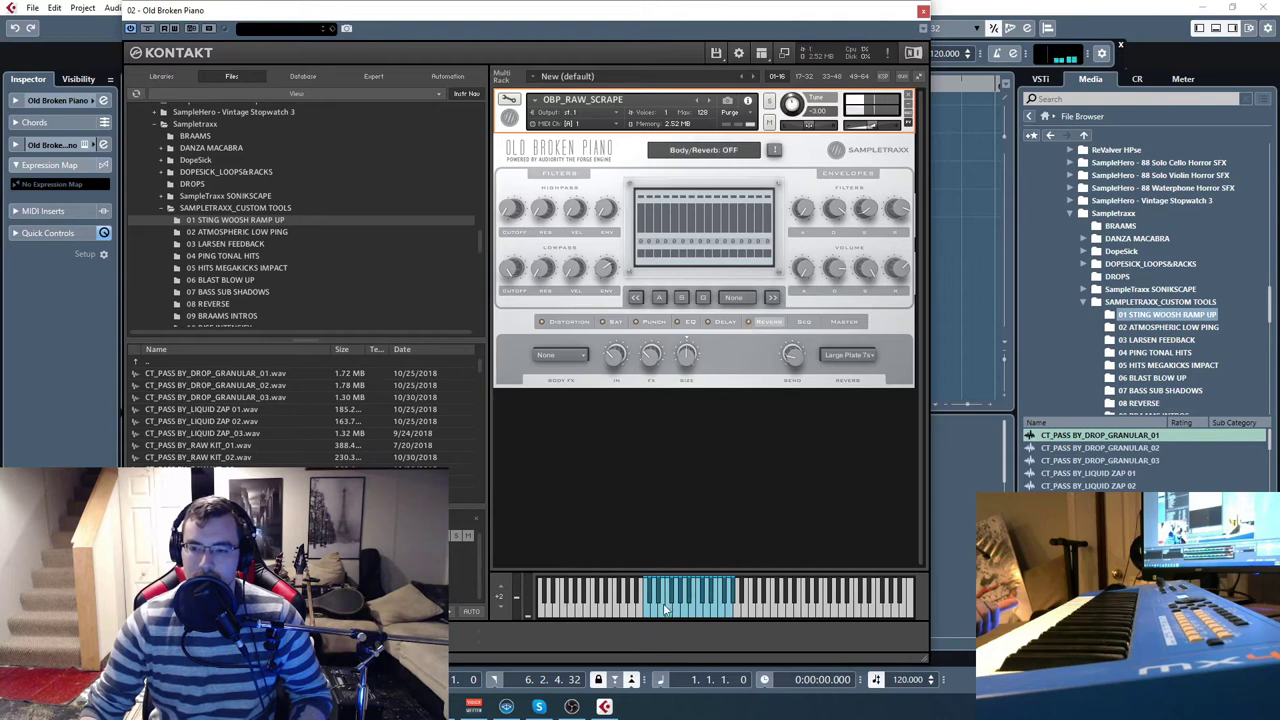
click(651, 617)
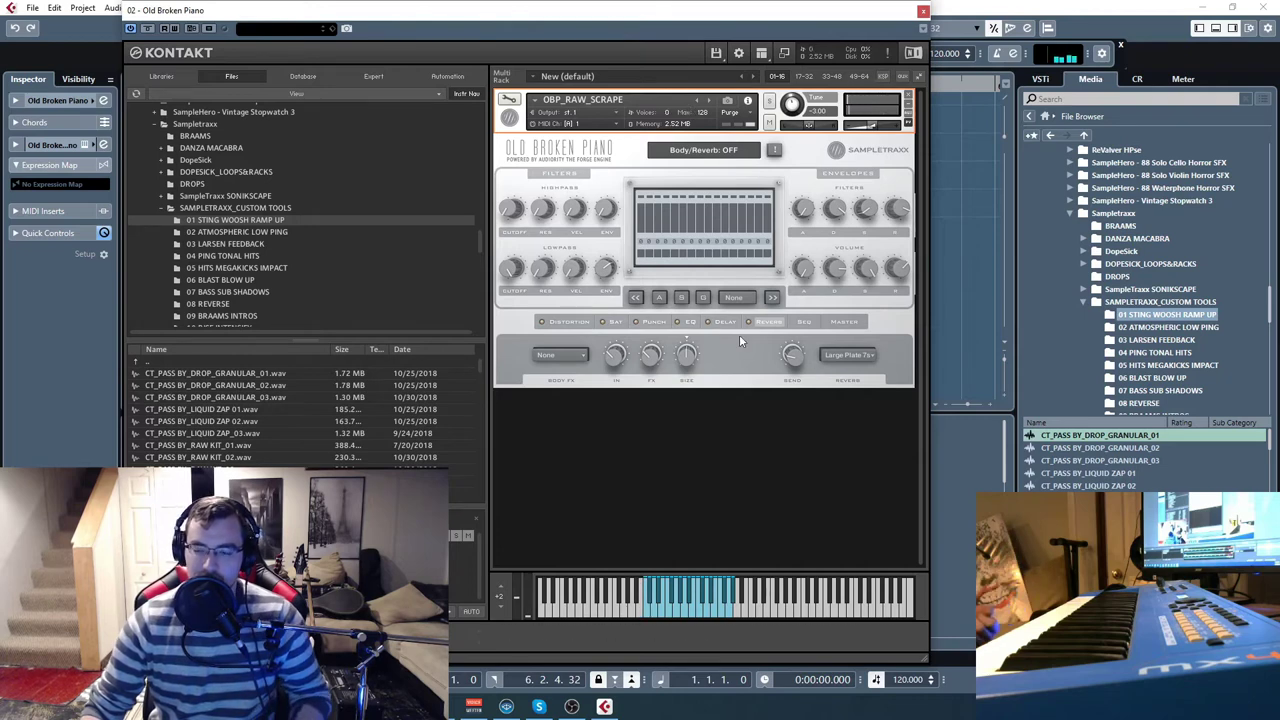
Load OBP_RAW_SQUEAK_TAPE and OBP_RAW_STRING PIERCING 01 in turn and play notes across each patch's range.
click(711, 97)
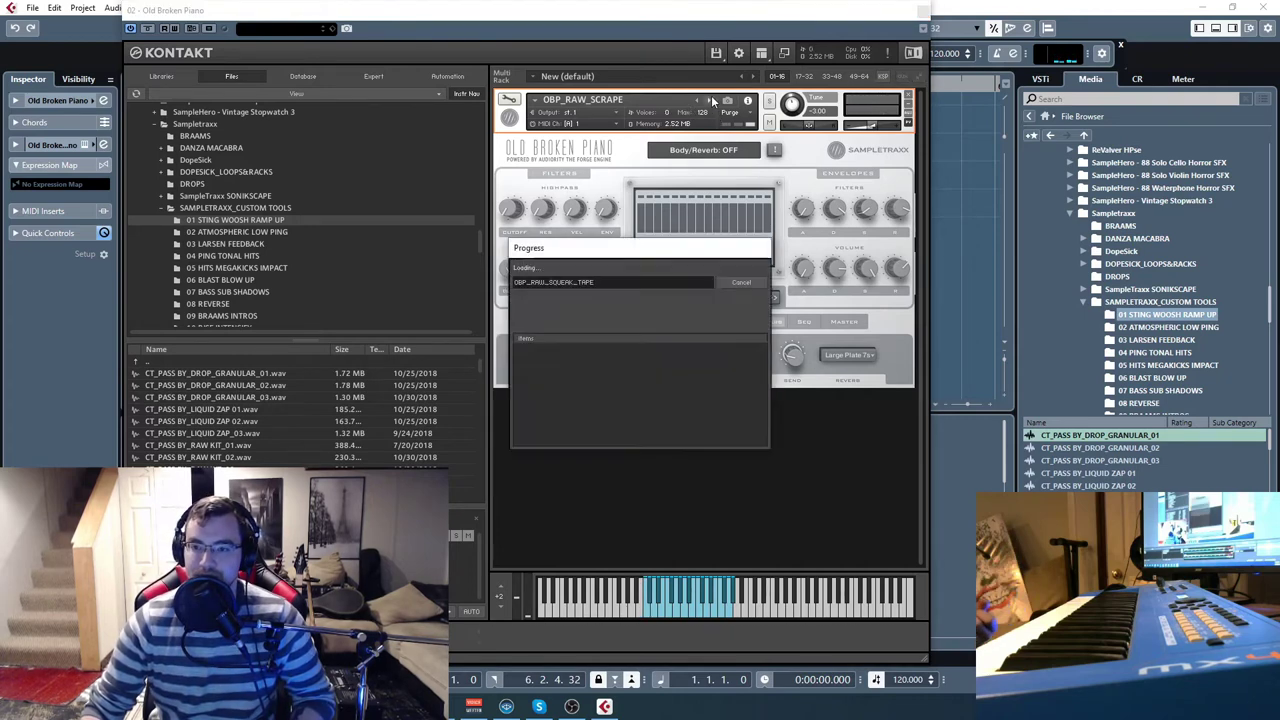
click(709, 612)
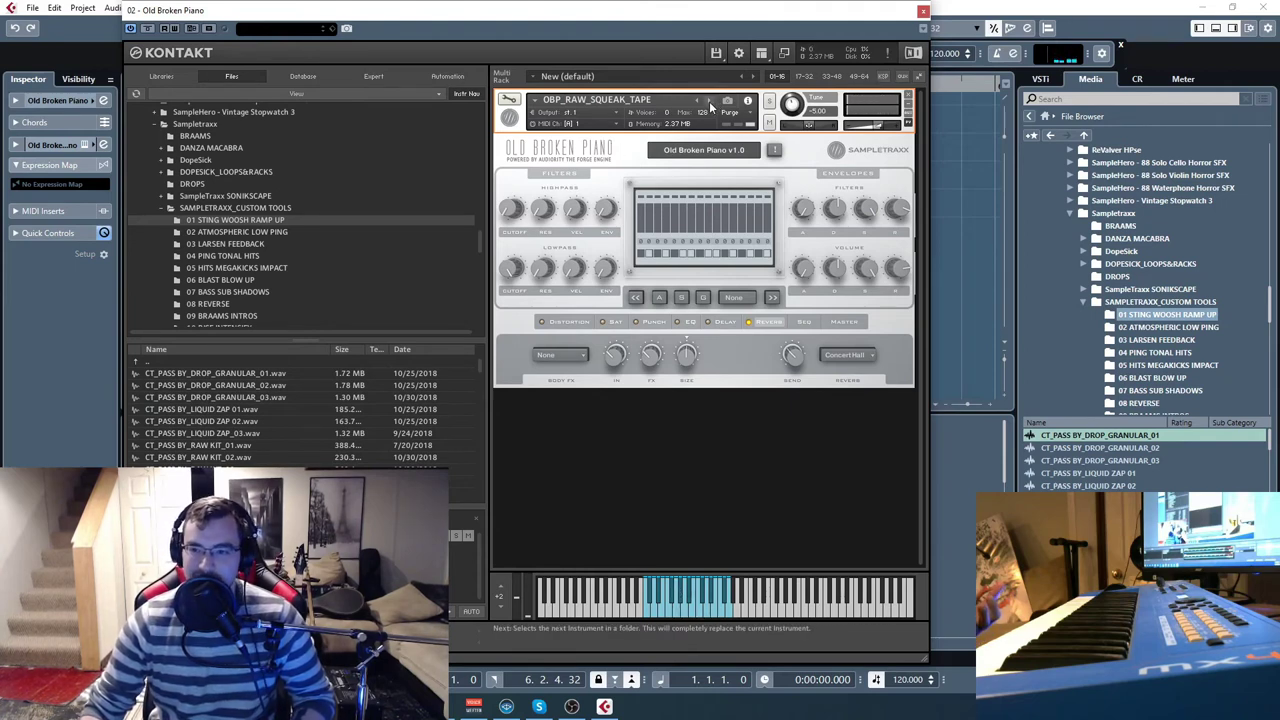
click(710, 105)
click(701, 608)
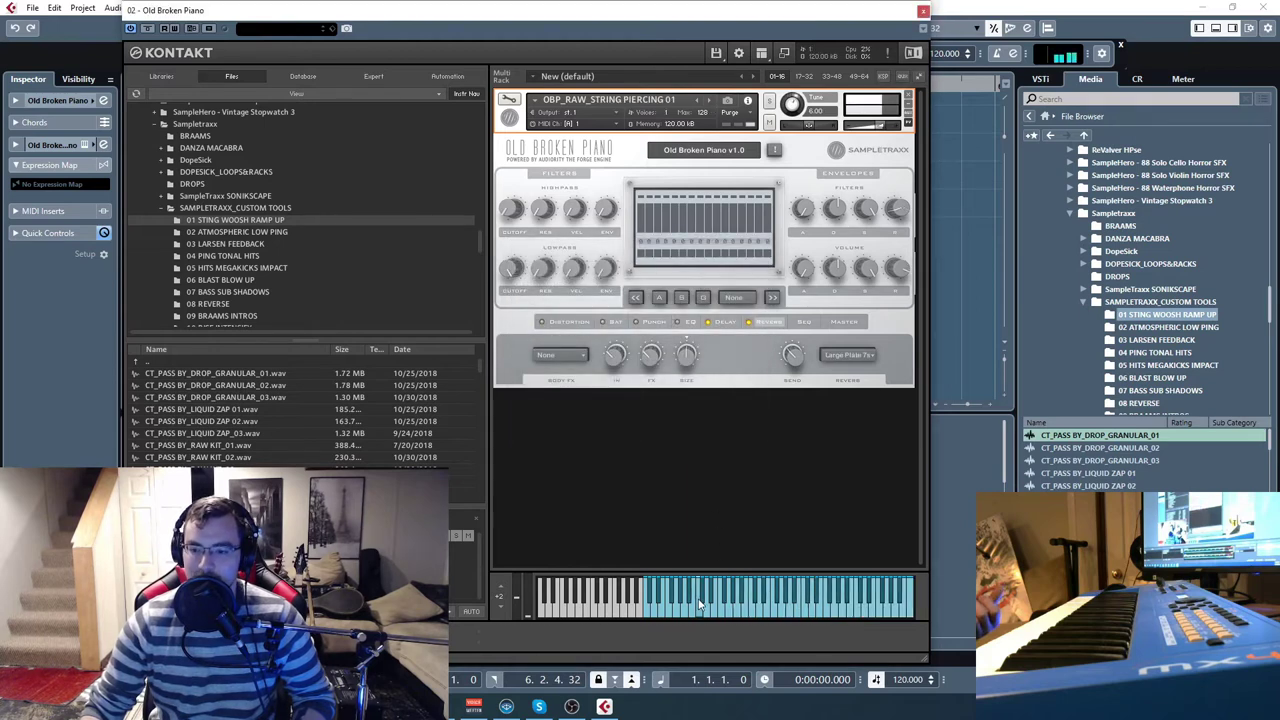
click(808, 613)
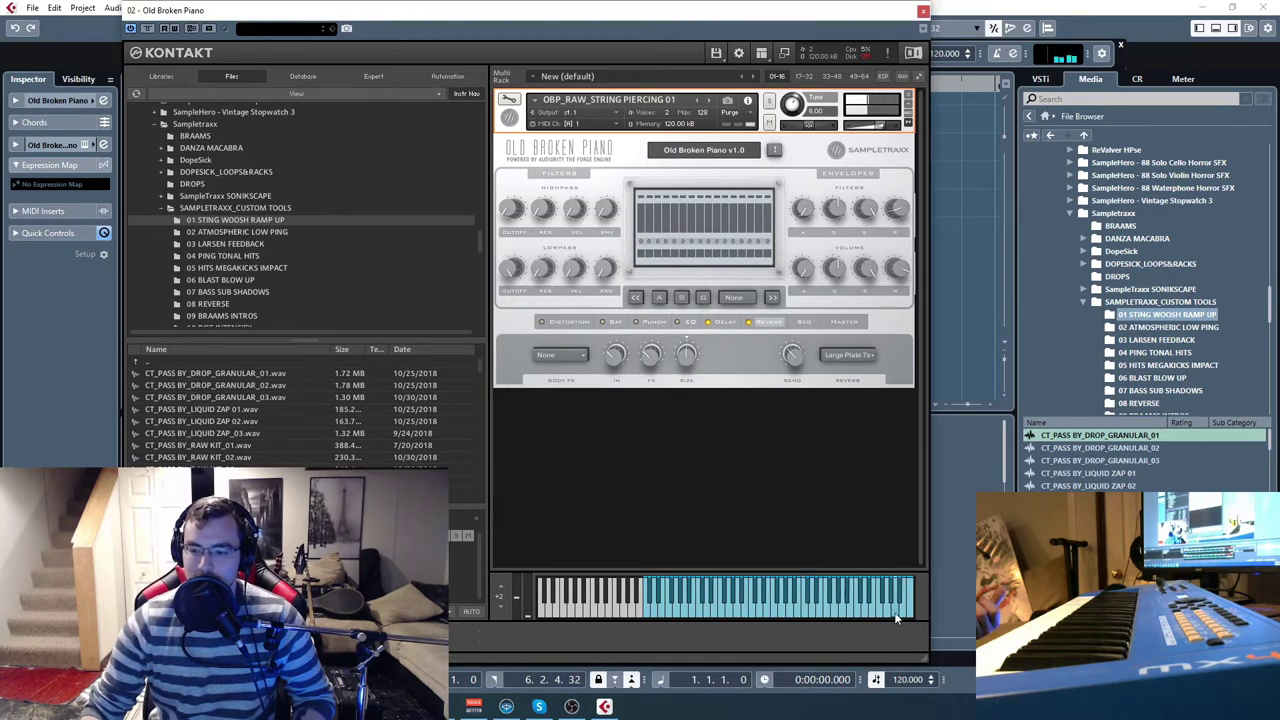
click(697, 605)
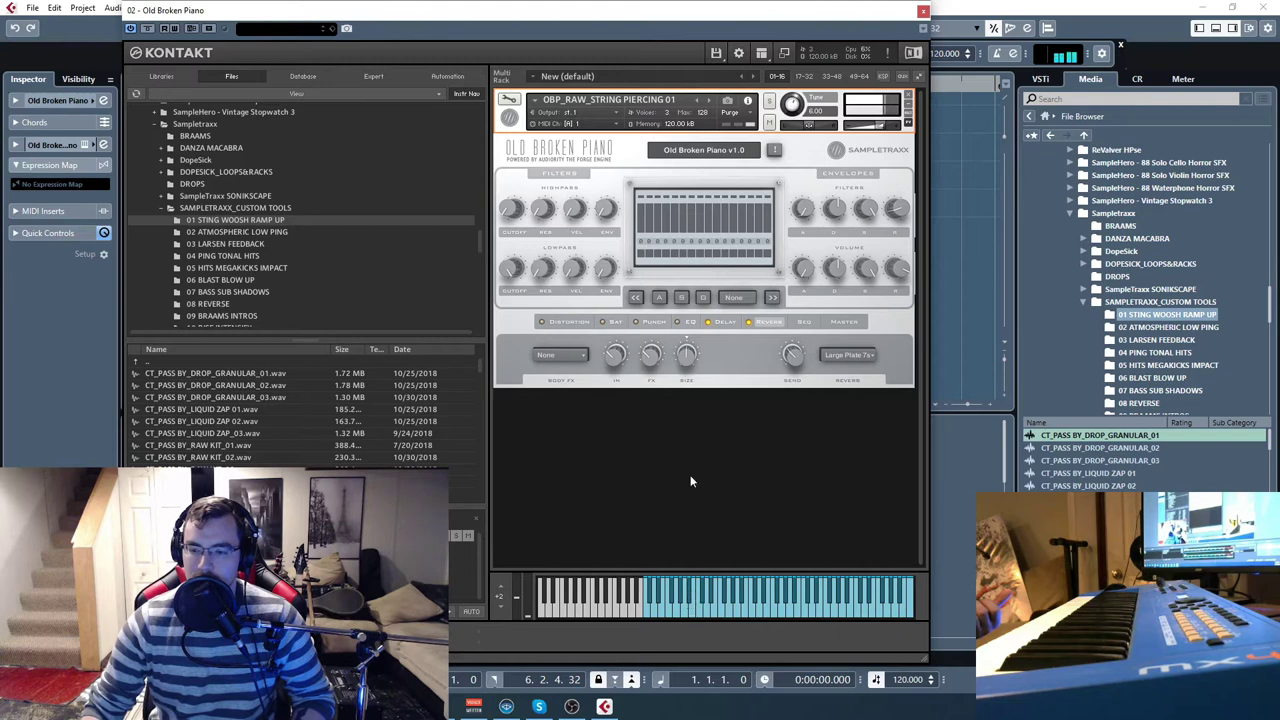
Audition OBP_RAW_STRING PIERCING 02 and 03 and OBP_RAW_STRING PLUCKED 01, 02 and 03 in turn, ending with OBP_REVERB TAIL.
click(708, 102)
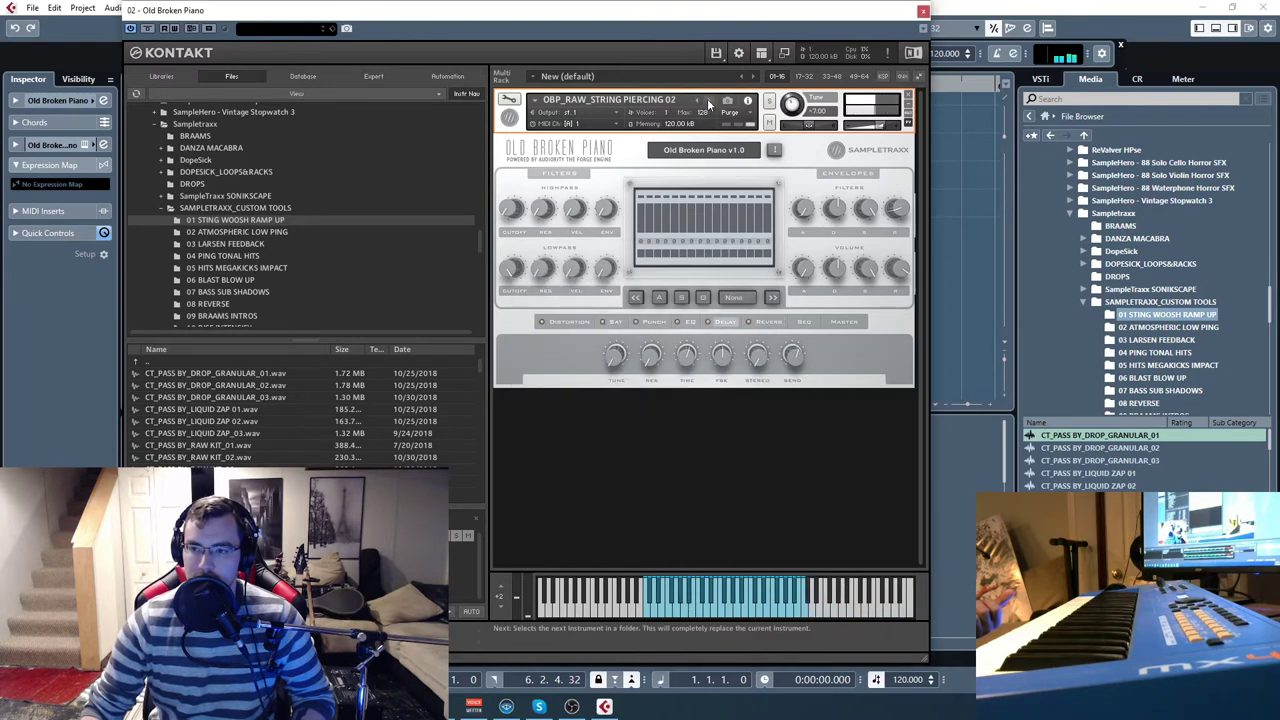
click(711, 102)
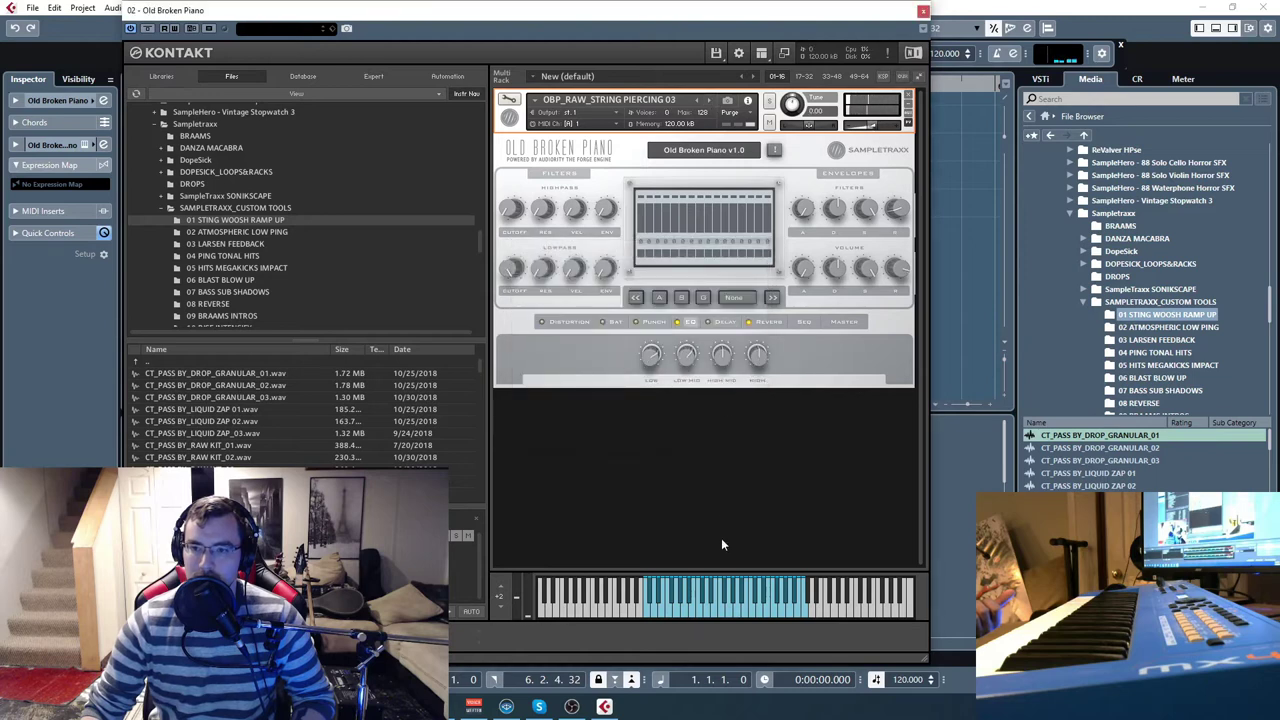
click(711, 102)
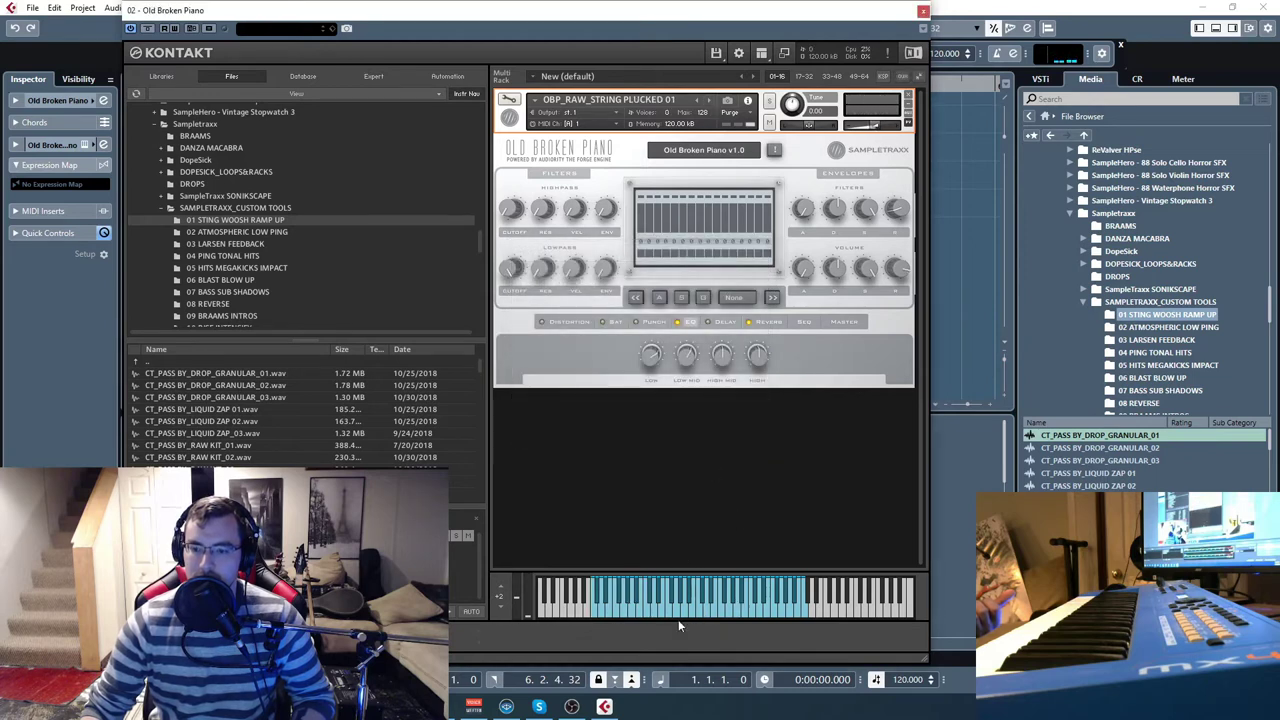
click(707, 103)
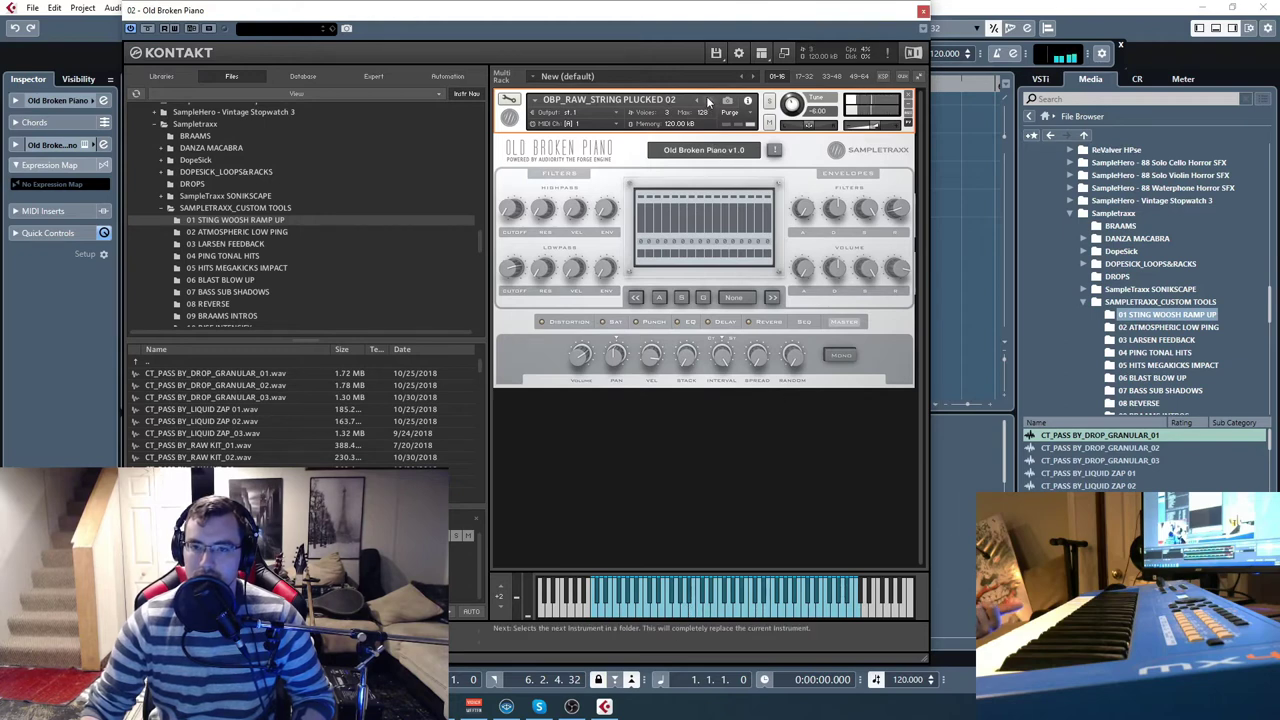
click(707, 103)
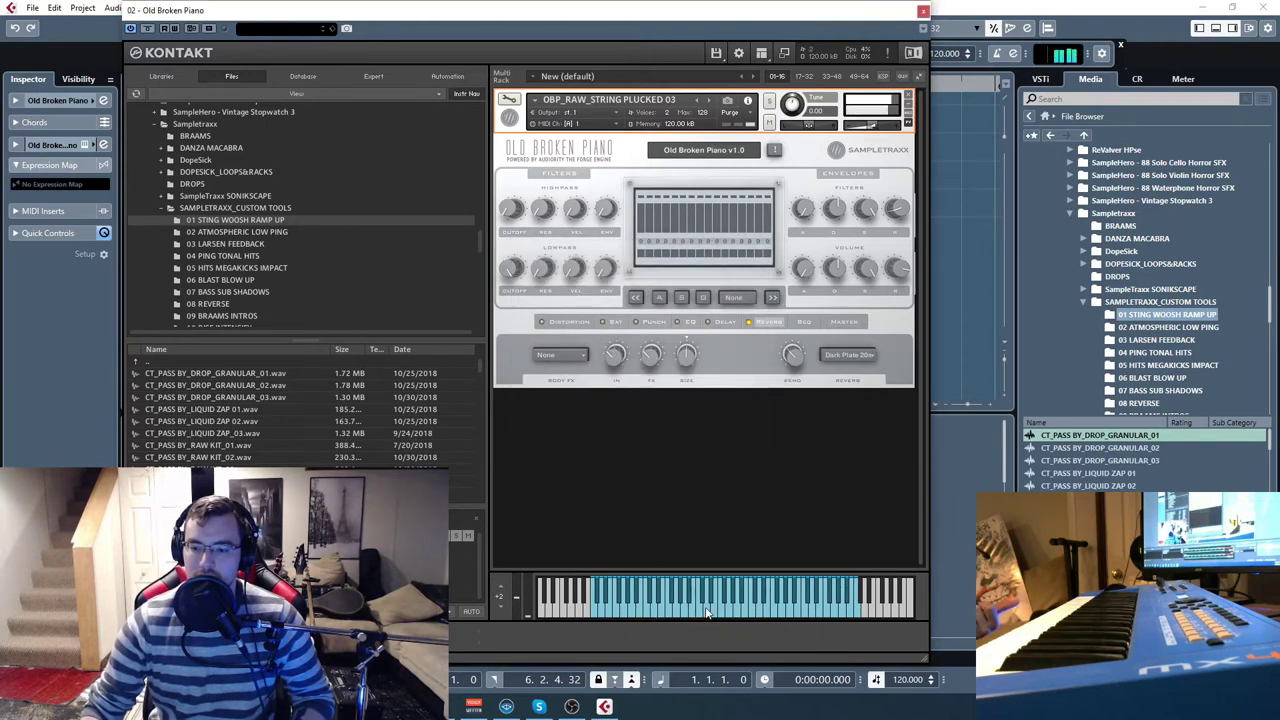
click(708, 102)
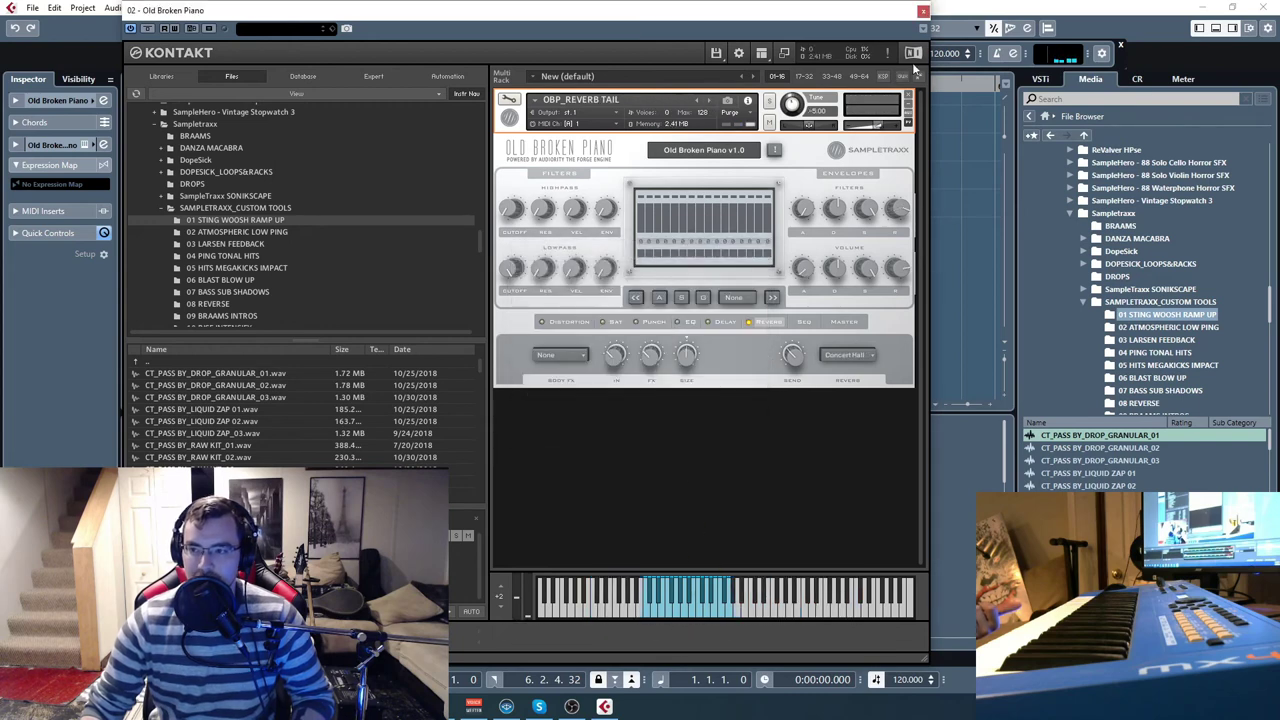
Close the Old Broken Piano window and, in the Torsion instance, show Quick-Load and open Sampletraxx > SampleTraxx-Torsion > TORSION > Instruments.
click(922, 11)
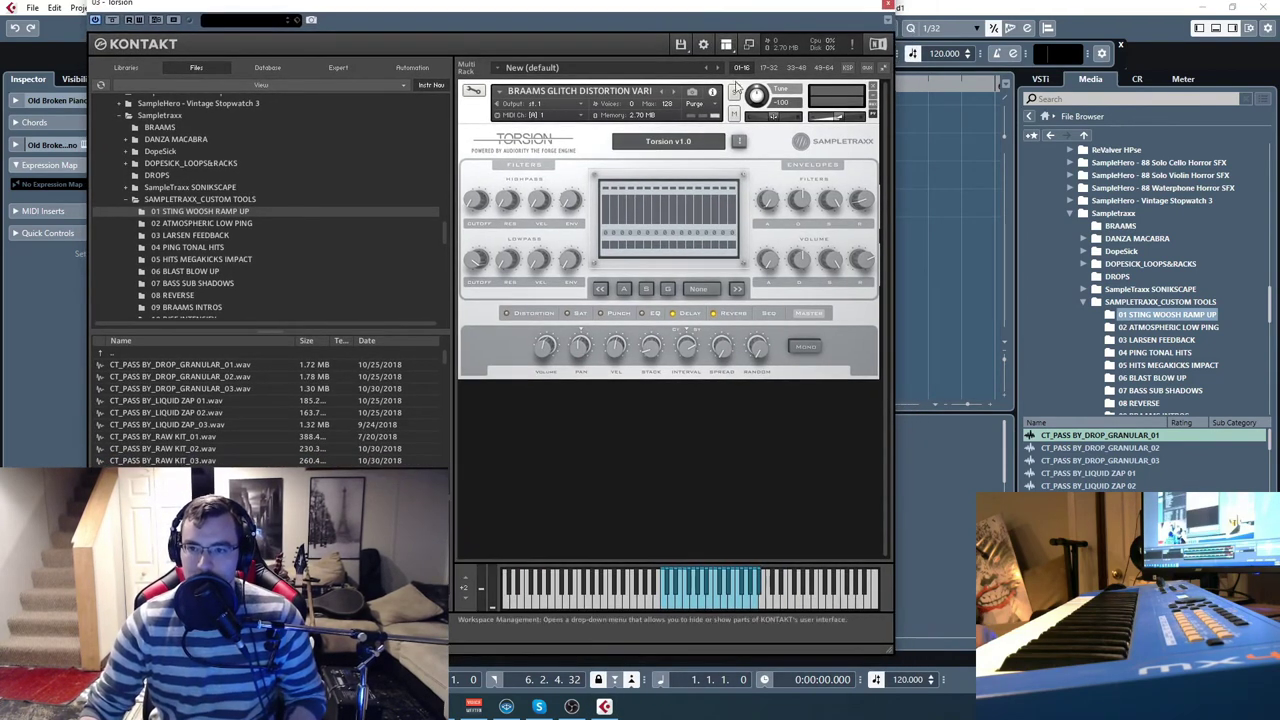
click(726, 44)
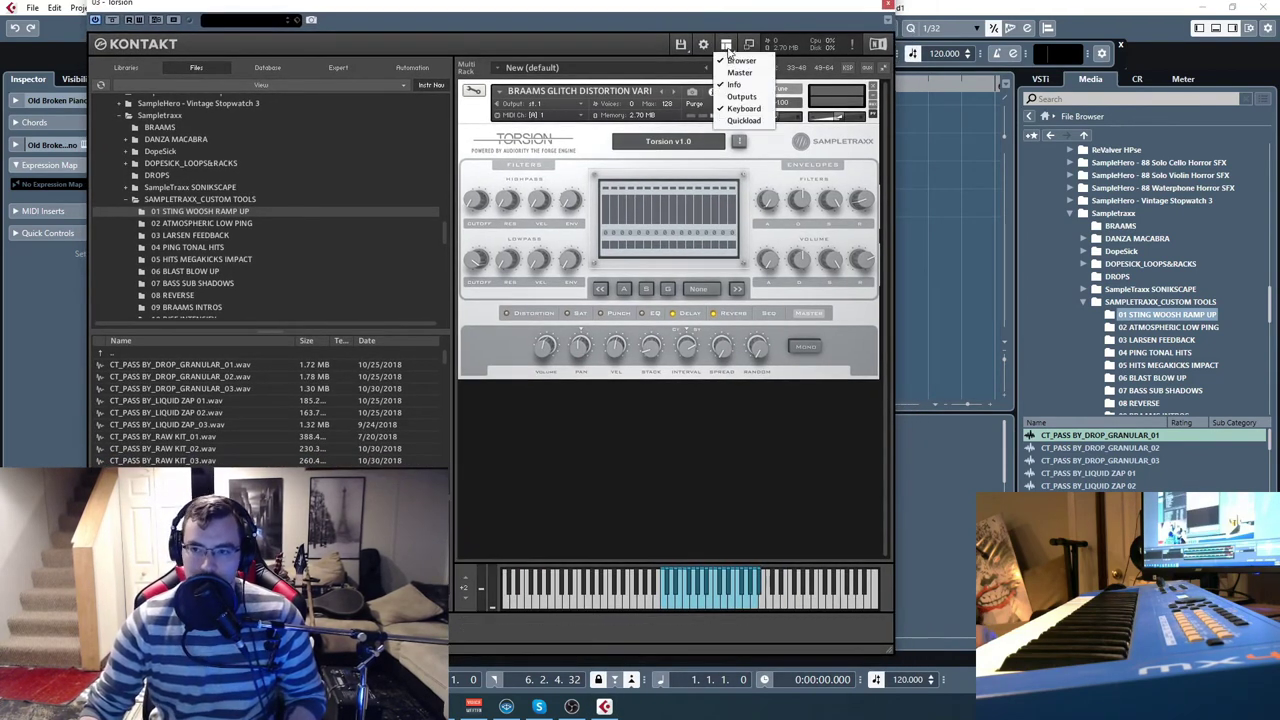
click(743, 120)
scroll(505, 490, down, 1)
click(489, 470)
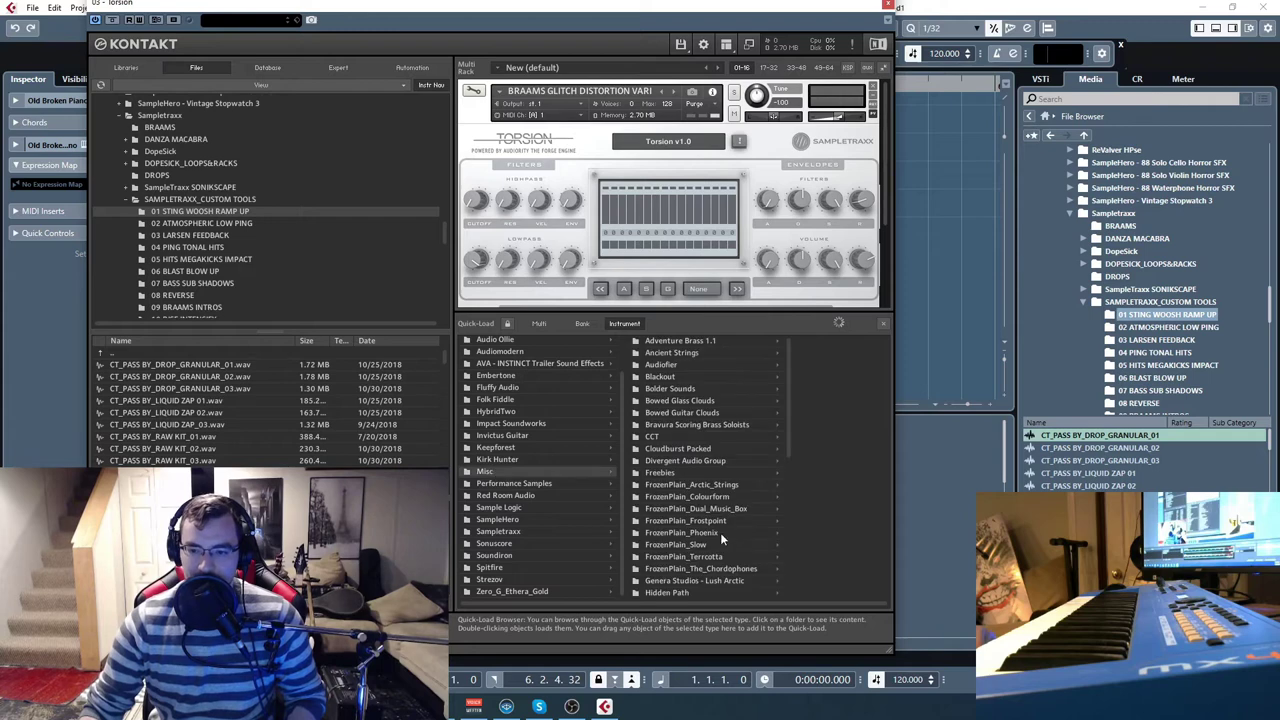
click(505, 531)
click(699, 471)
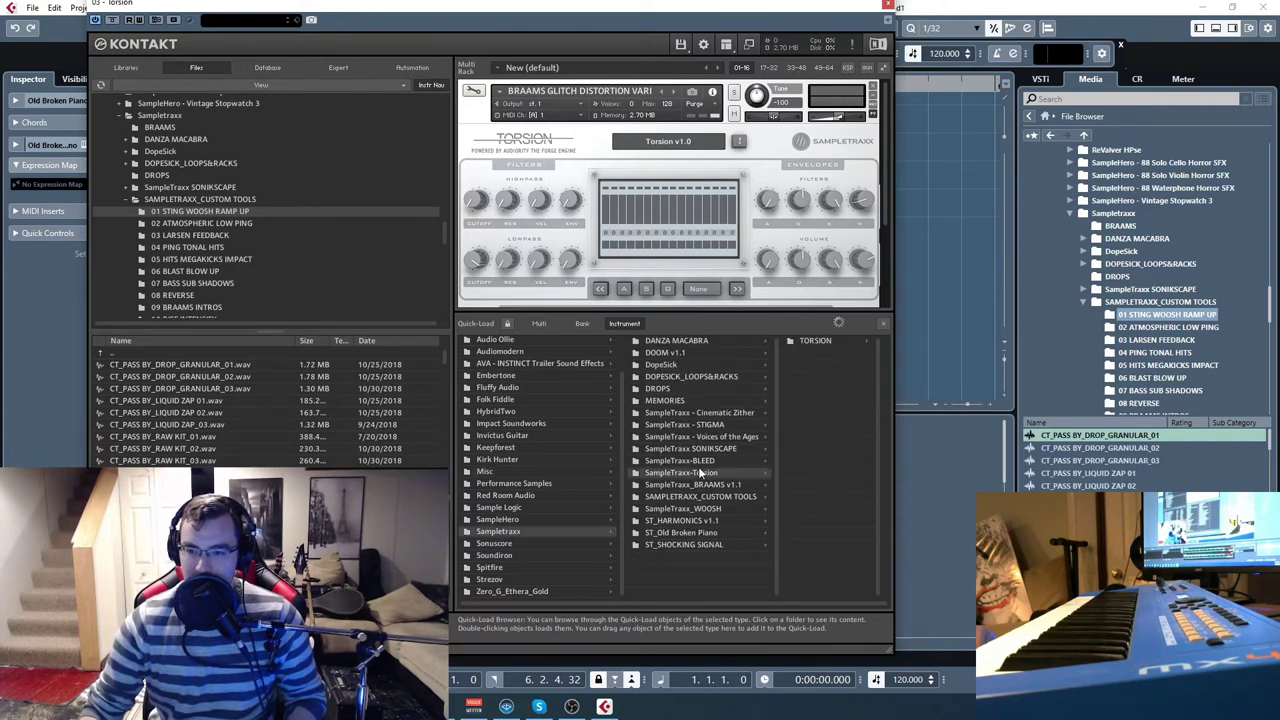
click(815, 341)
click(812, 340)
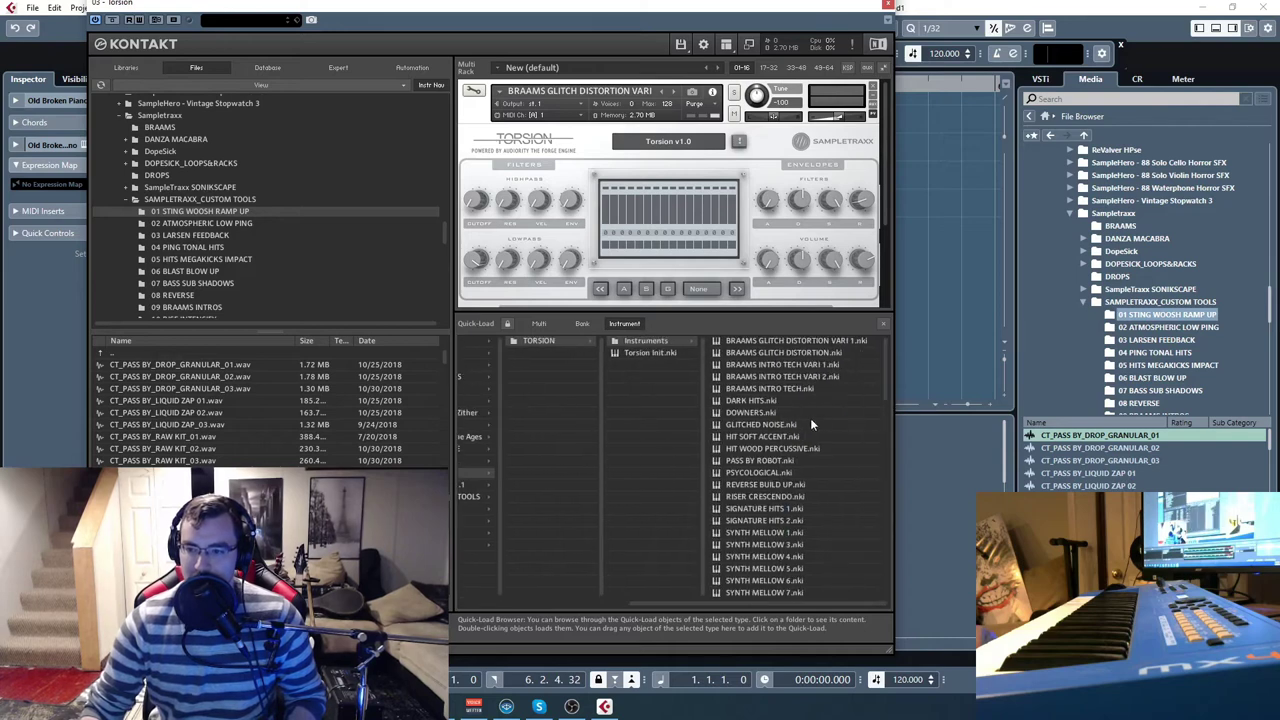
Look through the full list of Torsion patches and hide the Quick-Load browser.
scroll(788, 534, down, 10)
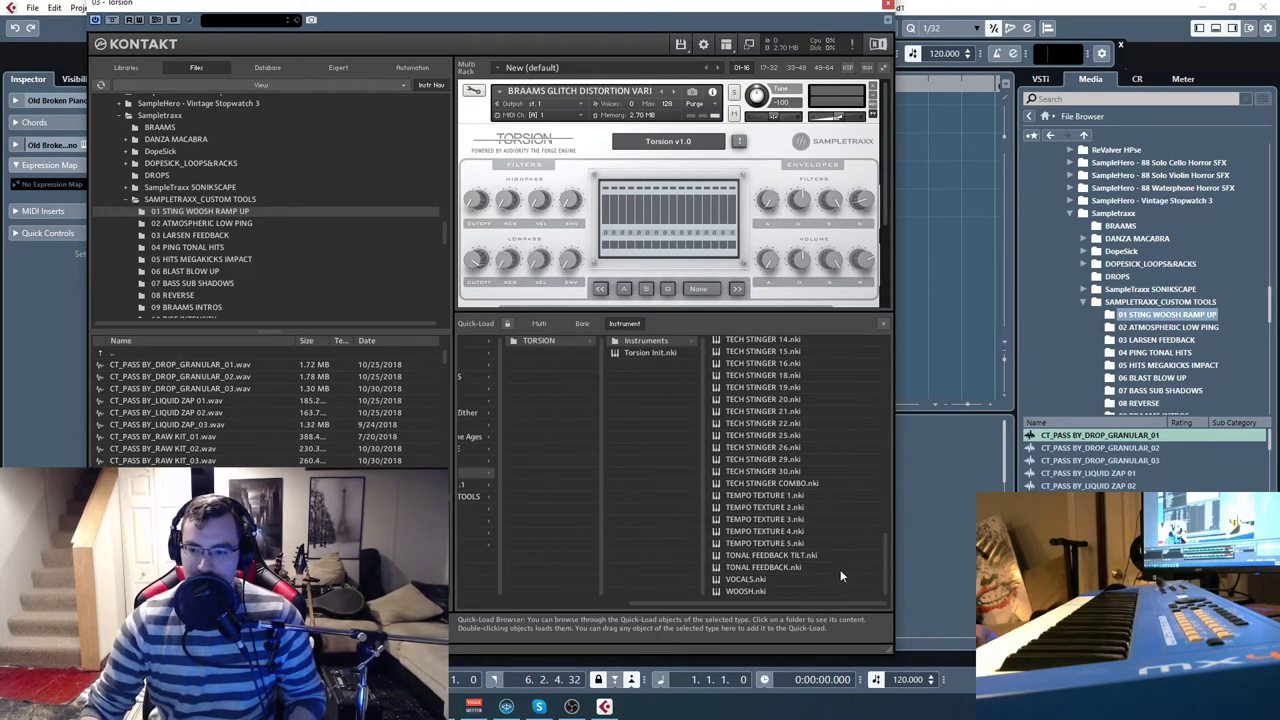
drag(886, 584, 860, 331)
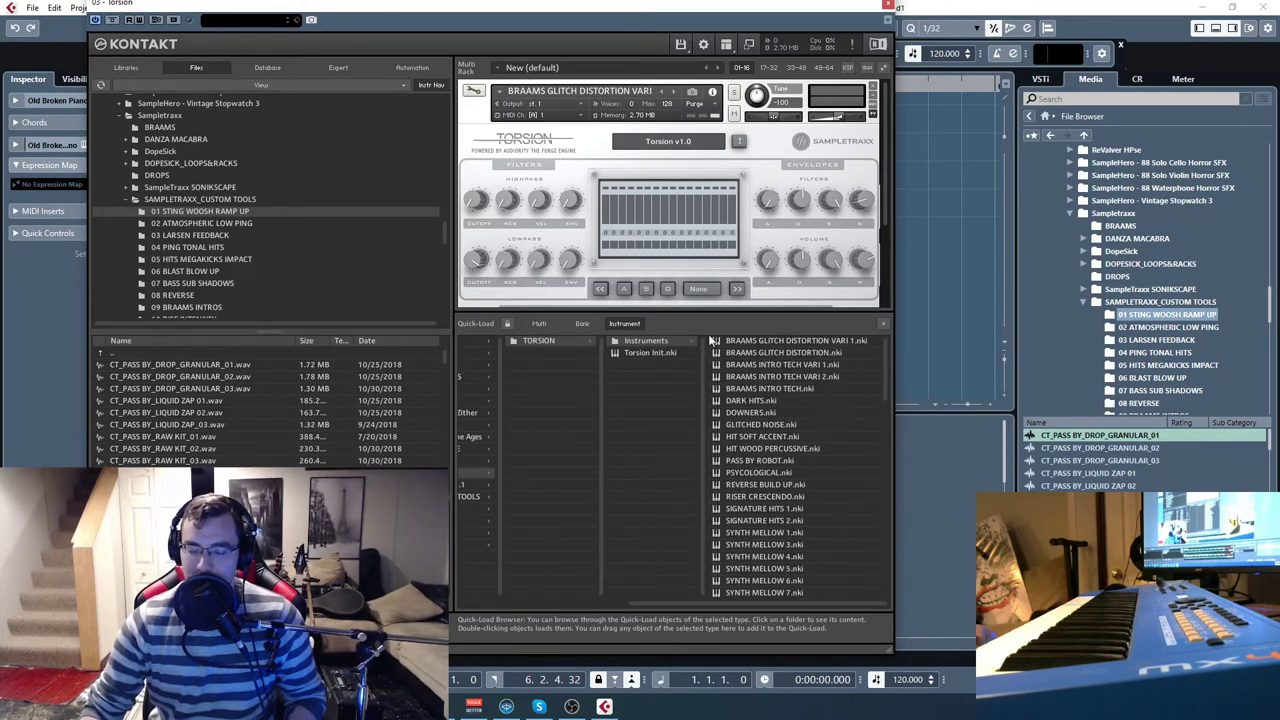
drag(533, 9, 537, 27)
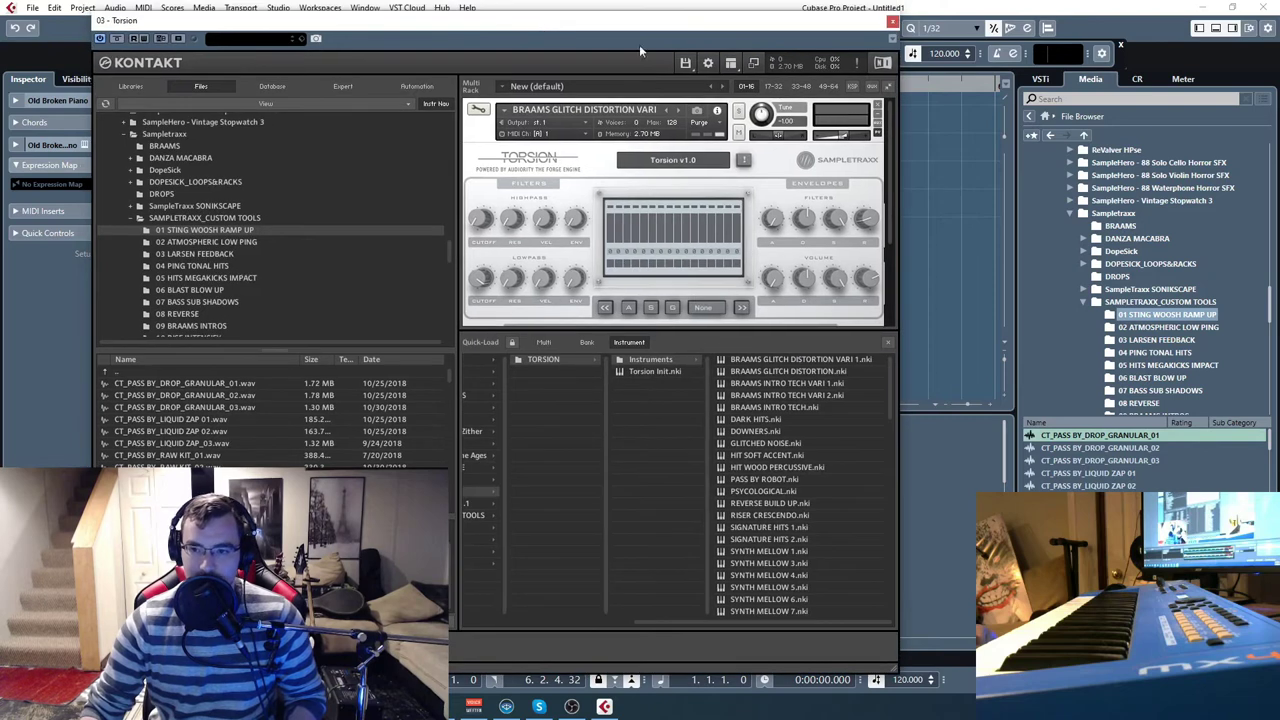
click(886, 345)
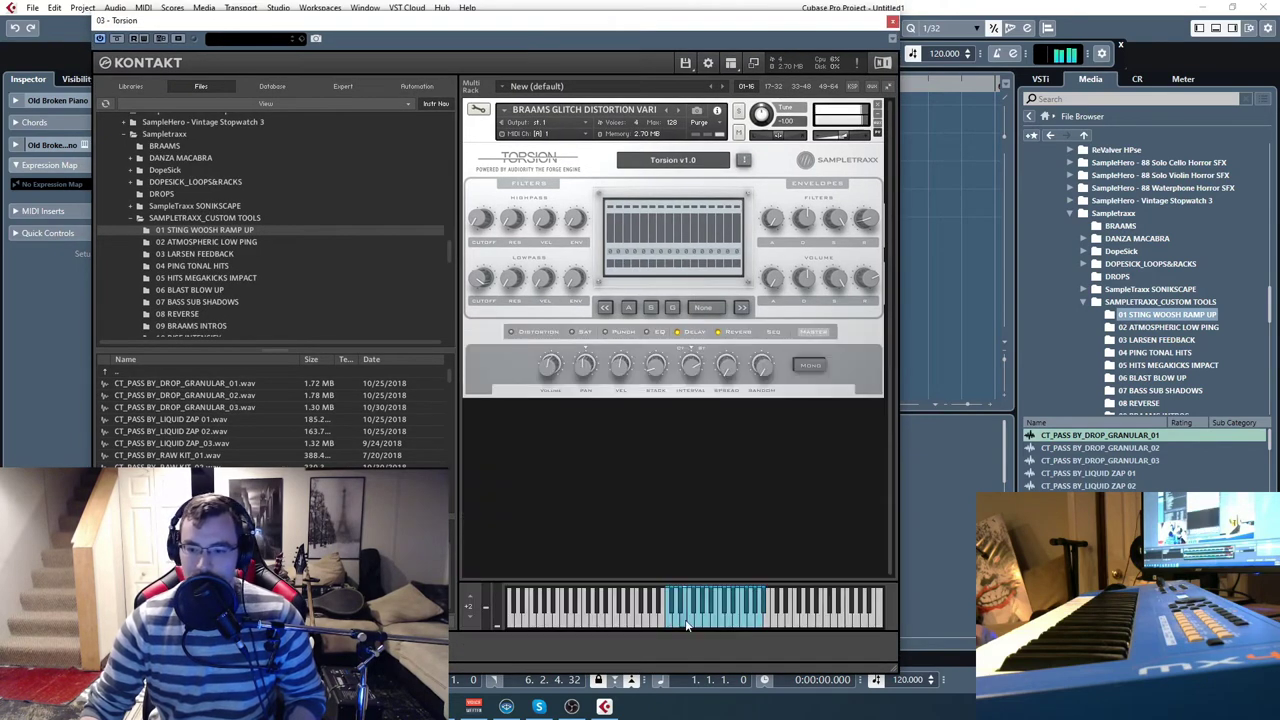
Play the loaded BRAAMS GLITCH DISTORTION variation, then audition BRAAMS GLITCH DISTORTION, BRAAMS INTRO TECH VARI 1, VARI 2 and BRAAMS INTRO TECH.
click(713, 624)
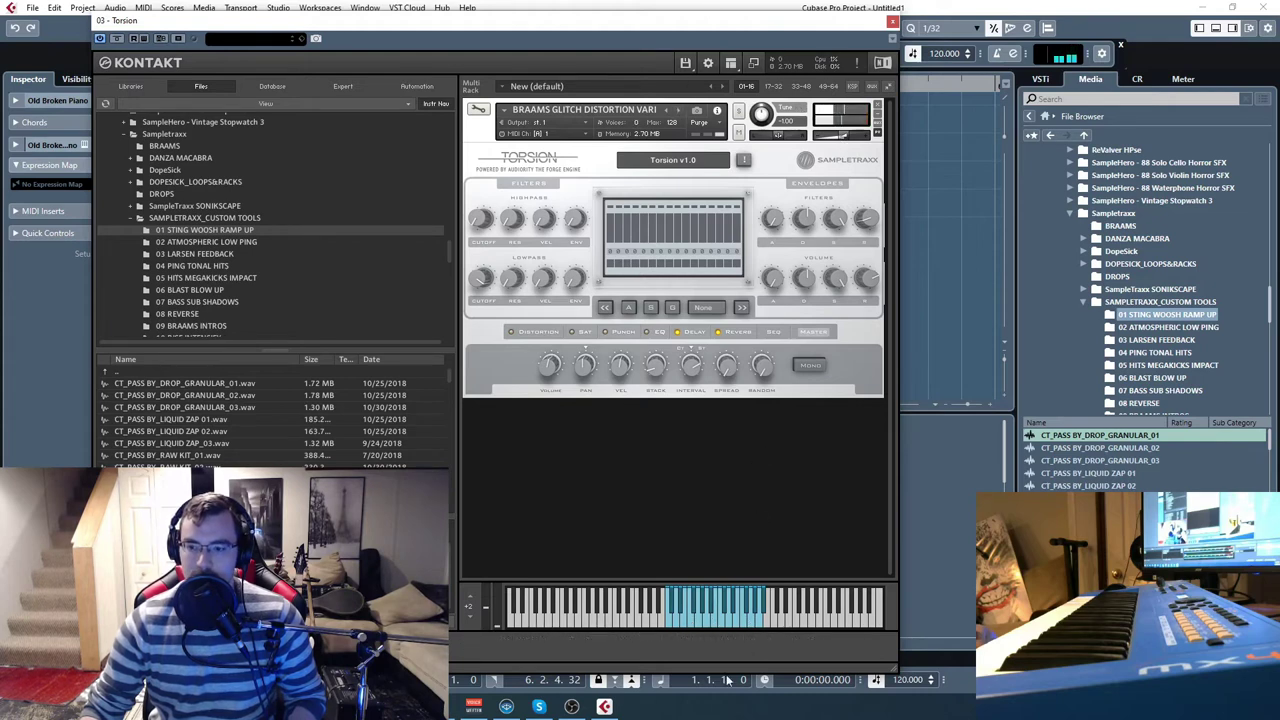
click(679, 112)
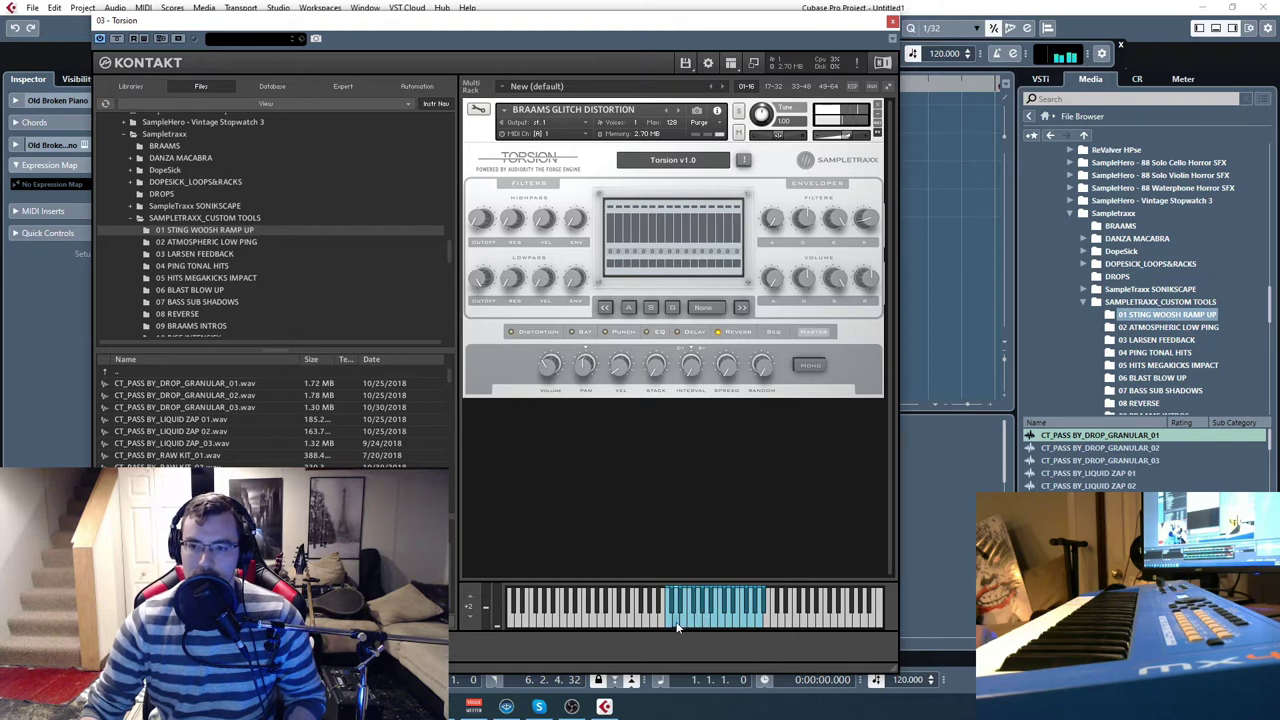
click(679, 112)
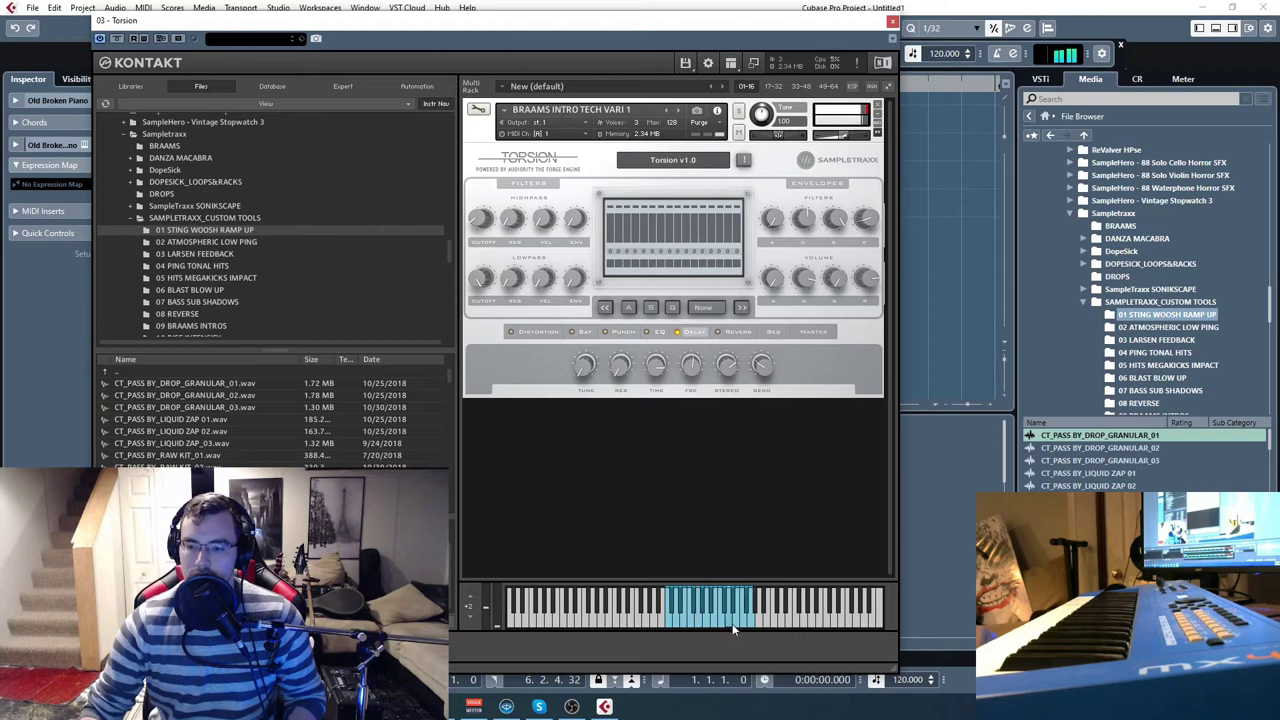
click(679, 108)
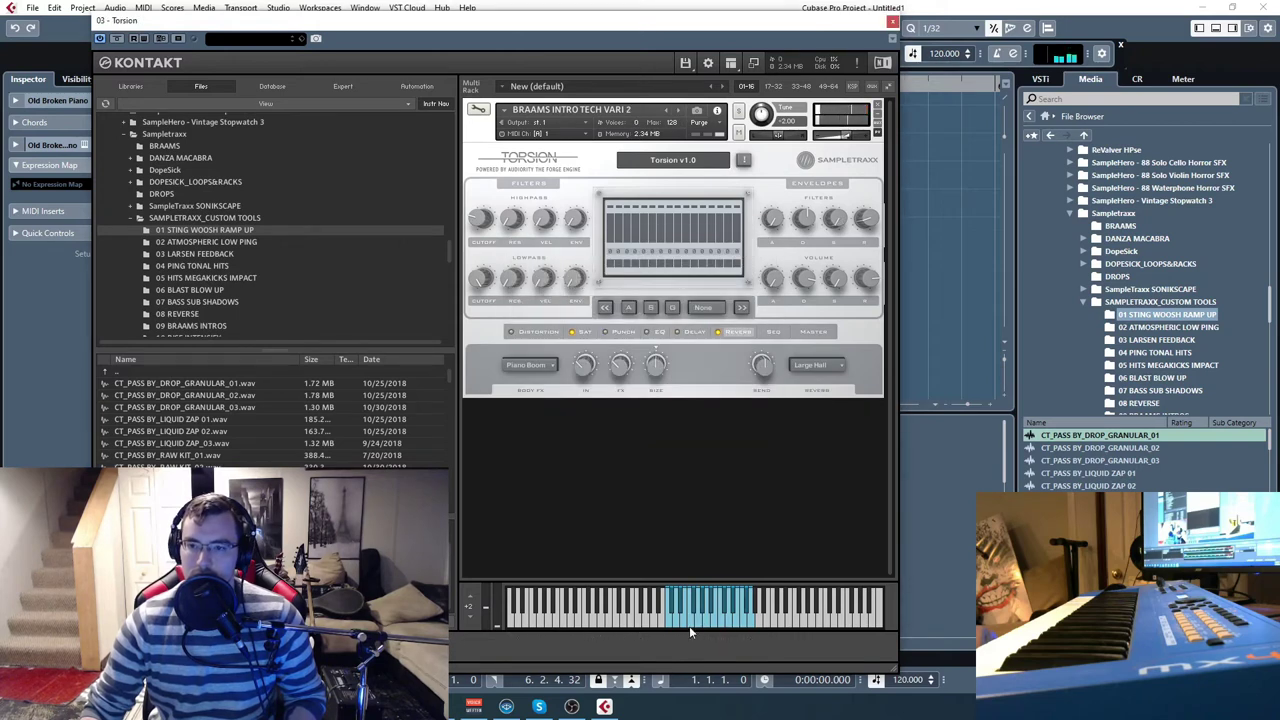
click(681, 108)
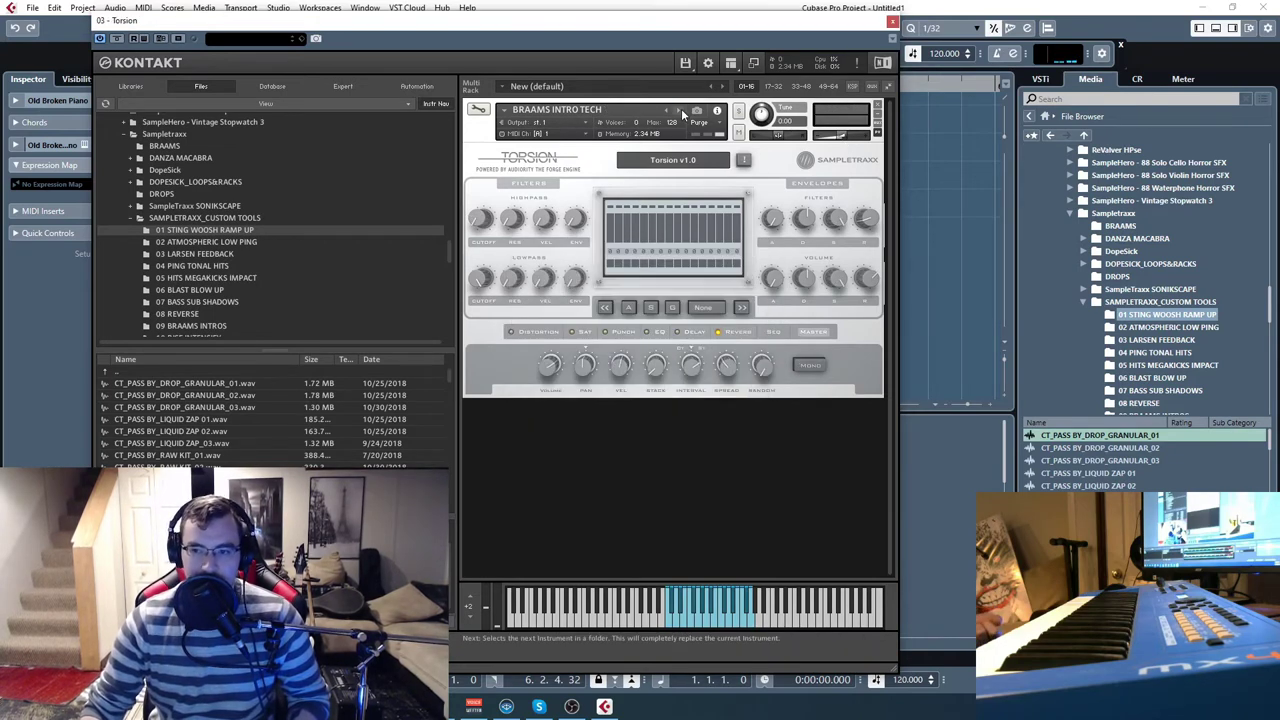
Load the Torsion patches DARK HITS, DOWNERS and GLITCHED NOISE in turn and play notes on each.
click(681, 108)
click(698, 622)
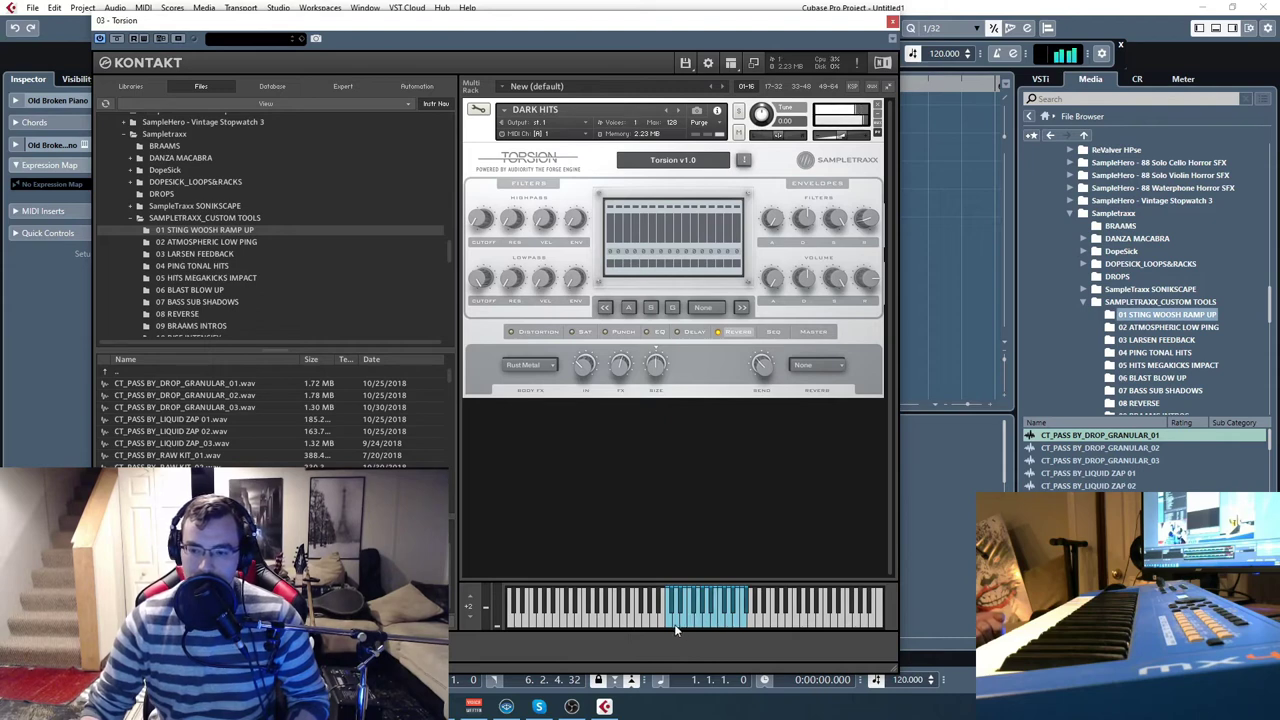
click(680, 110)
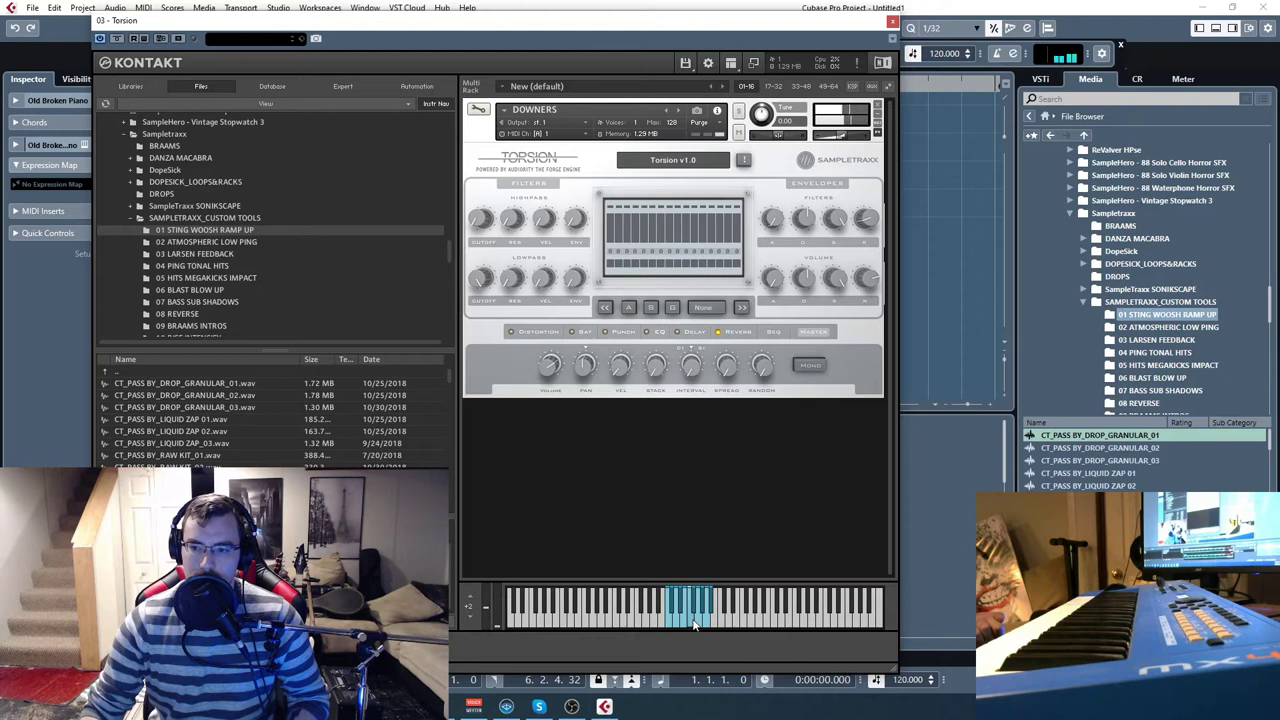
click(679, 110)
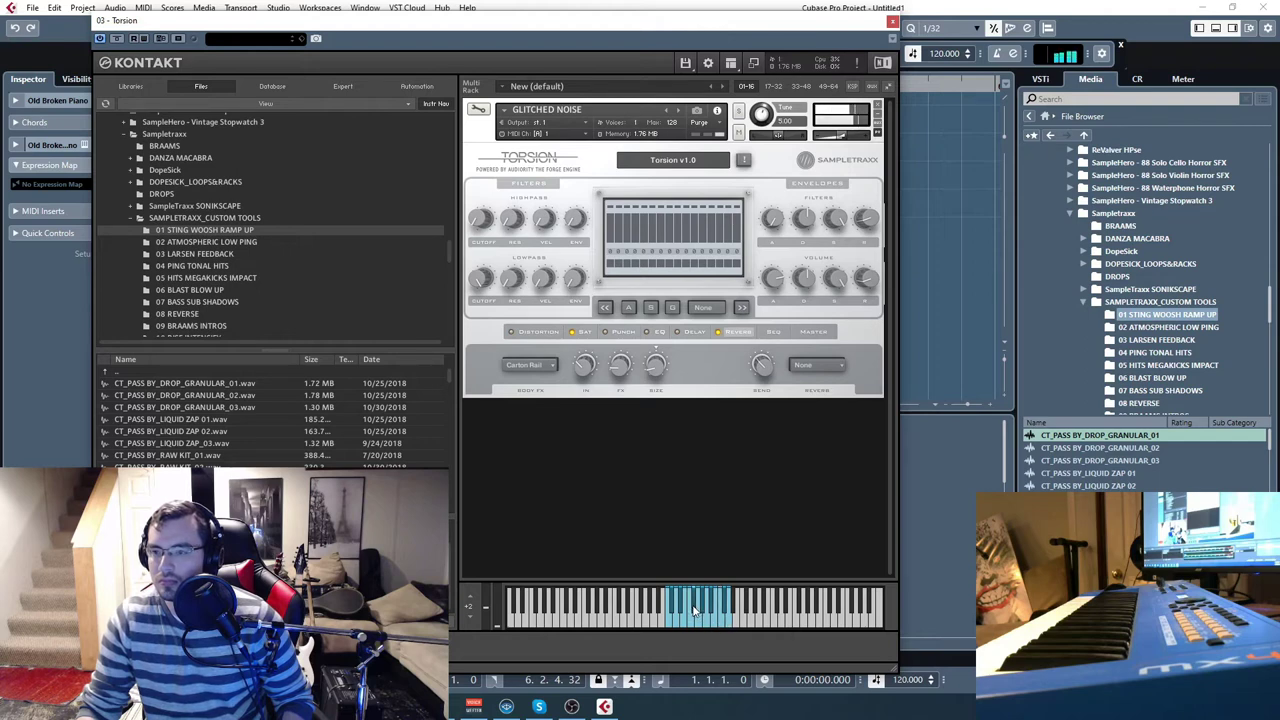
Load HIT SOFT ACCENT and HIT WOOD PERCUSSIVE in turn and play notes across their ranges.
click(679, 109)
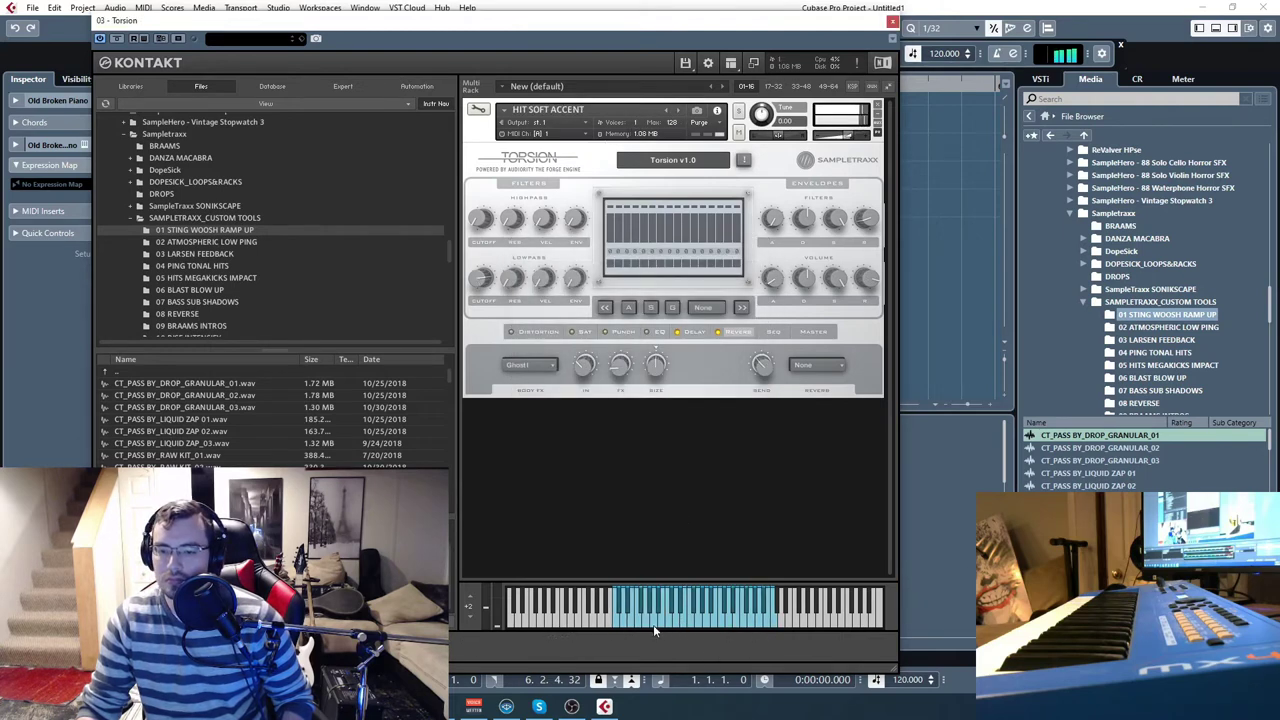
click(721, 621)
click(678, 112)
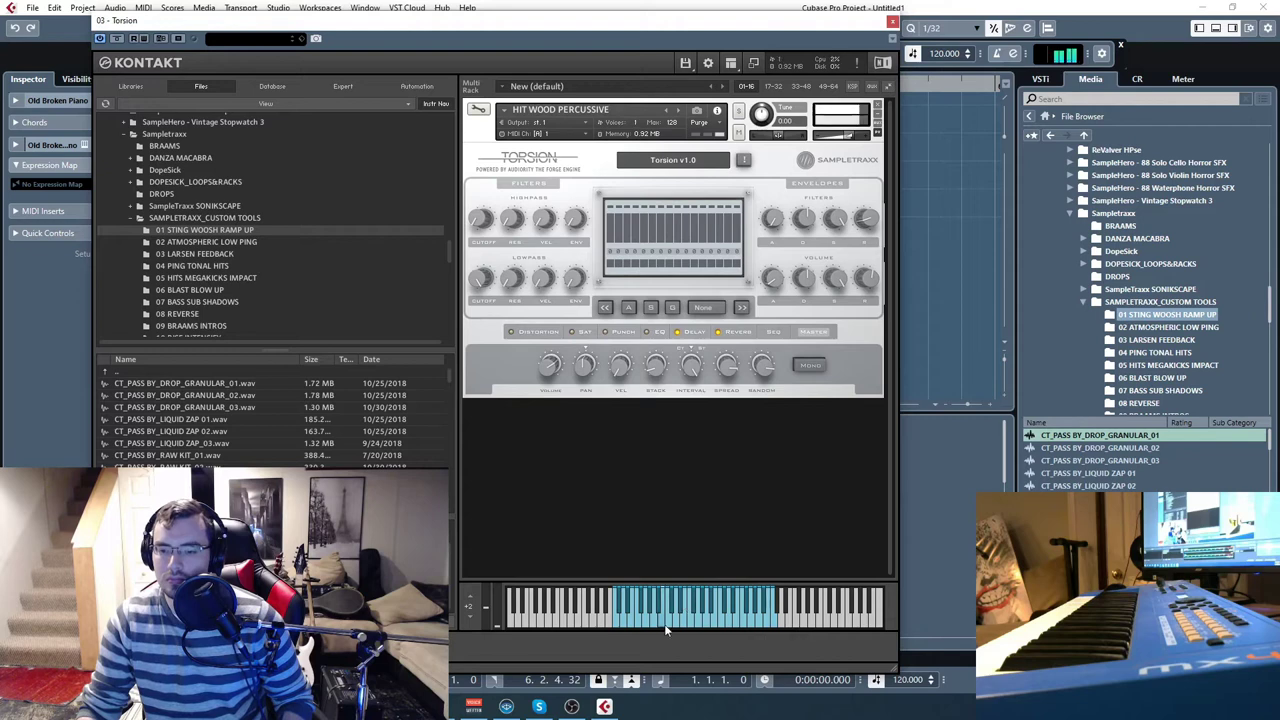
Show Quick-Load again, load PASS BY ROBOT from it, and continue through PSYCOLOGICAL and REVERSE BUILD UP.
click(731, 62)
click(748, 139)
scroll(836, 412, down, 5)
double_click(790, 383)
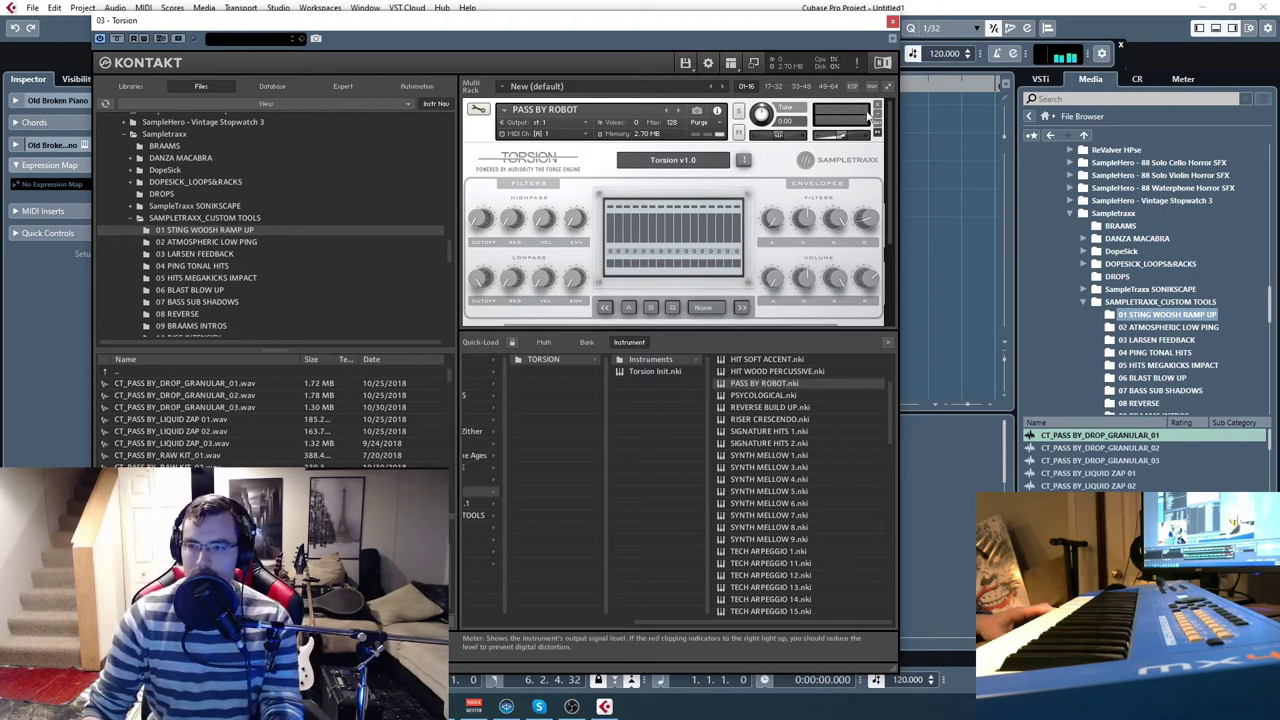
click(679, 110)
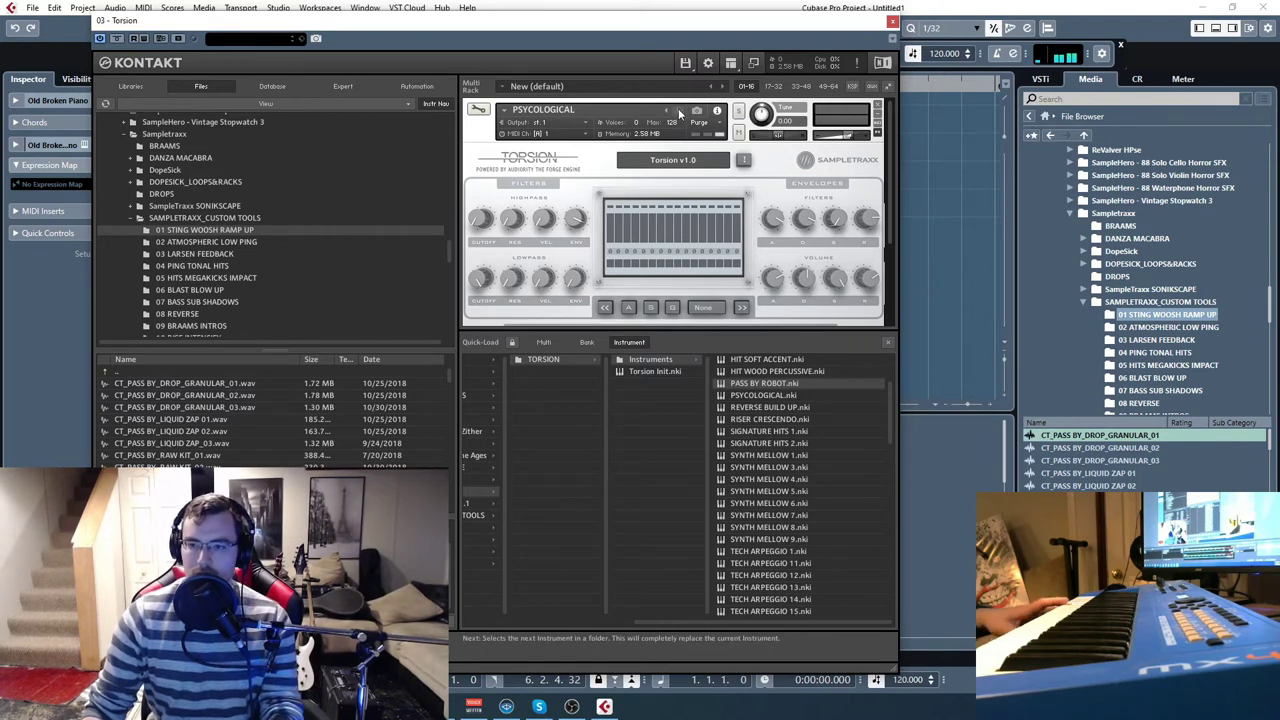
click(680, 113)
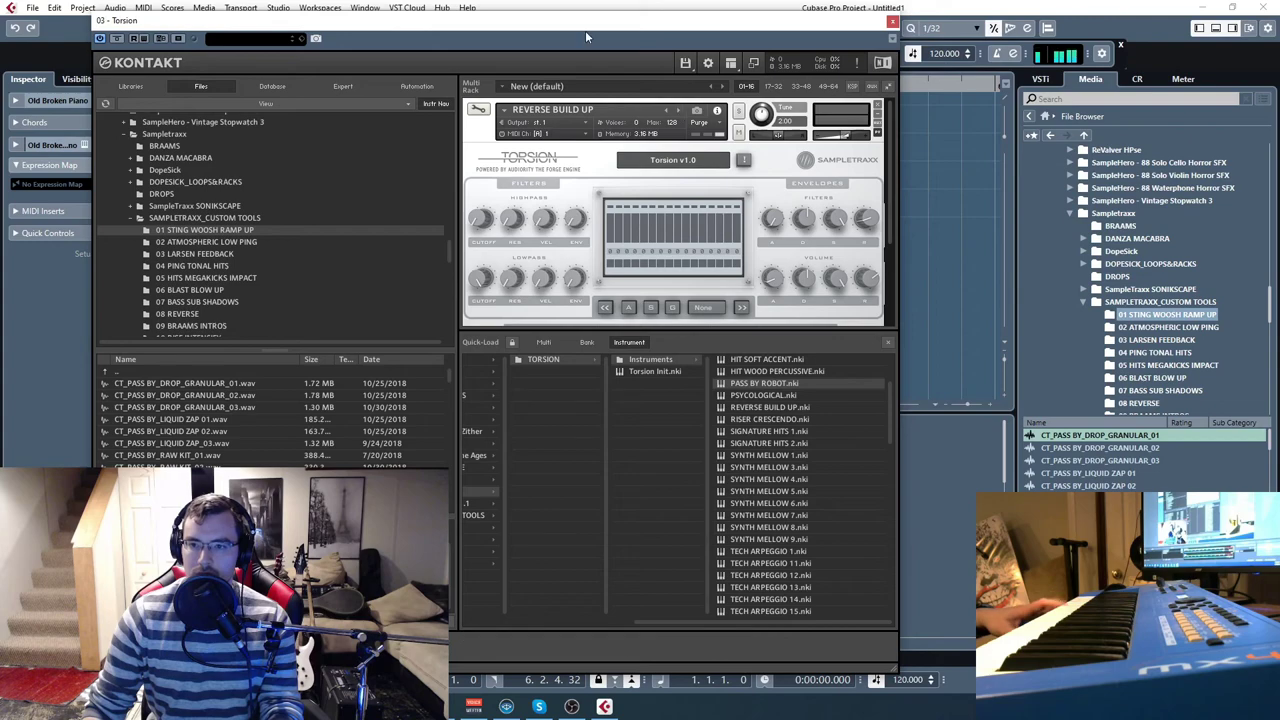
Move the Kontakt window aside, activate the Torsion track for keyboard input, and load and play SIGNATURE HITS 2.
drag(585, 21, 648, 12)
click(172, 181)
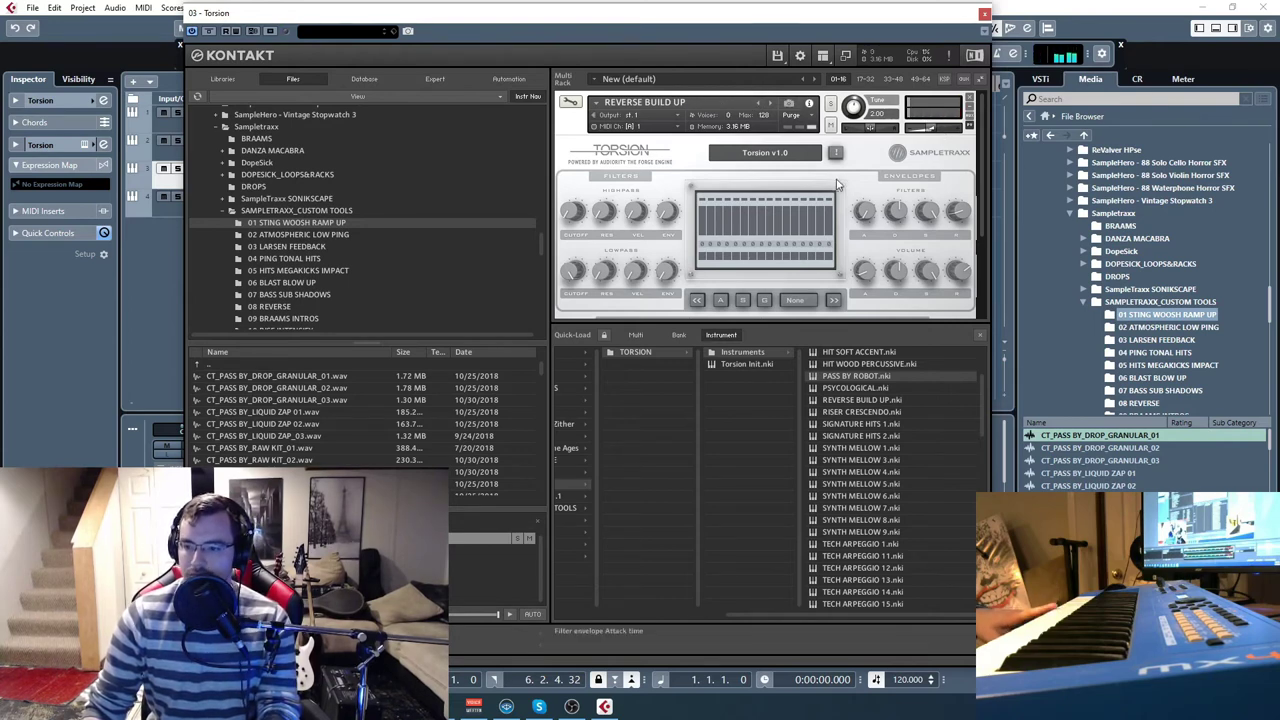
double_click(747, 363)
click(645, 402)
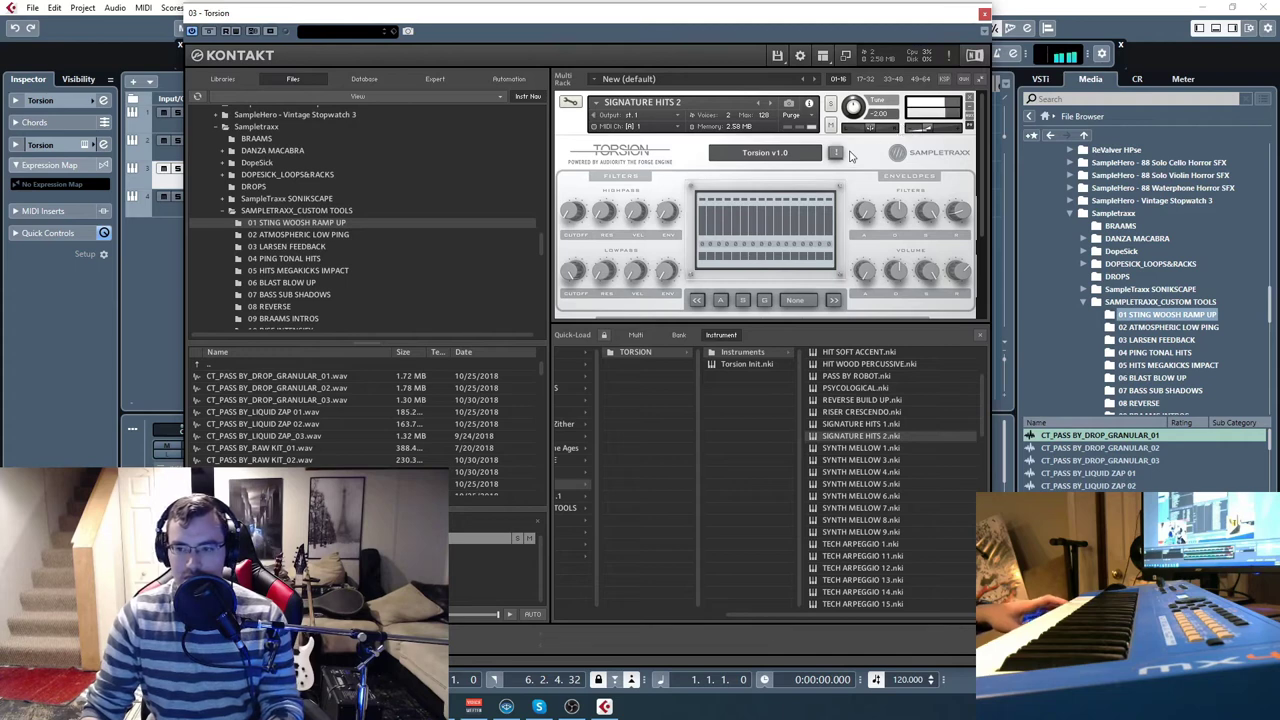
Advance through the Torsion patches SYNTH MELLOW 1, SYNTH MELLOW 3 and SYNTH MELLOW 4 and play notes on each.
click(771, 106)
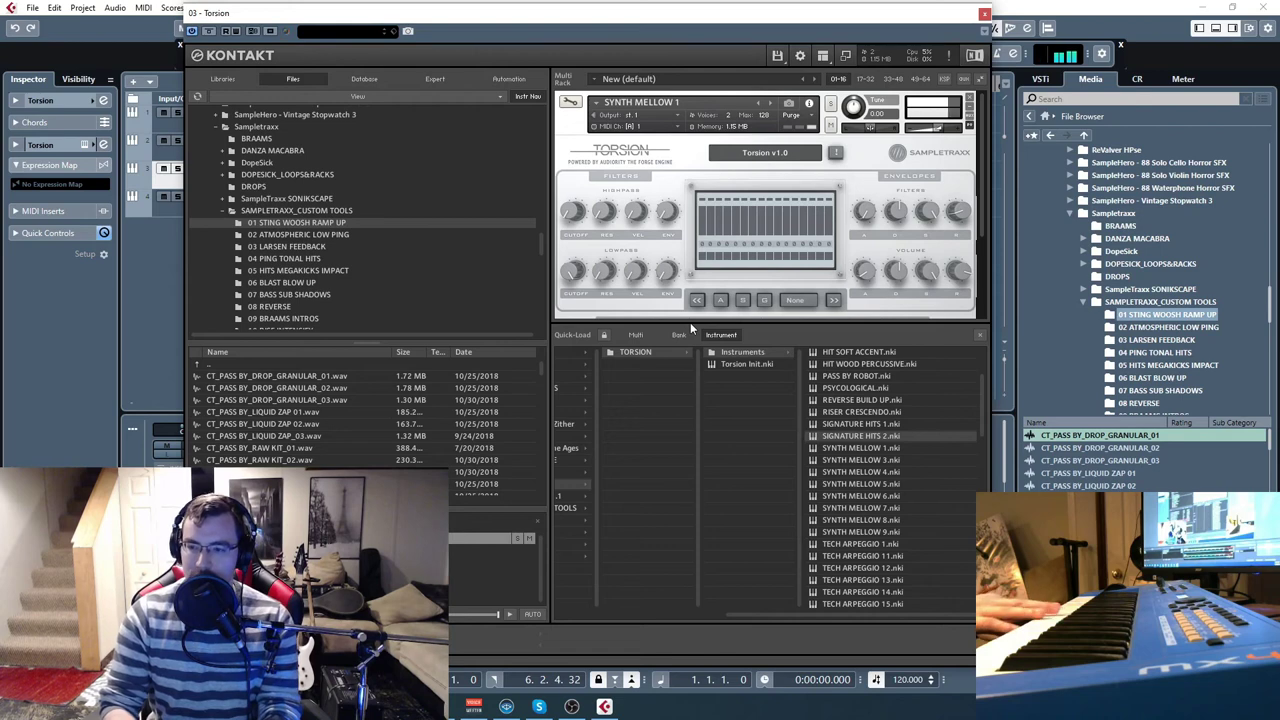
click(772, 108)
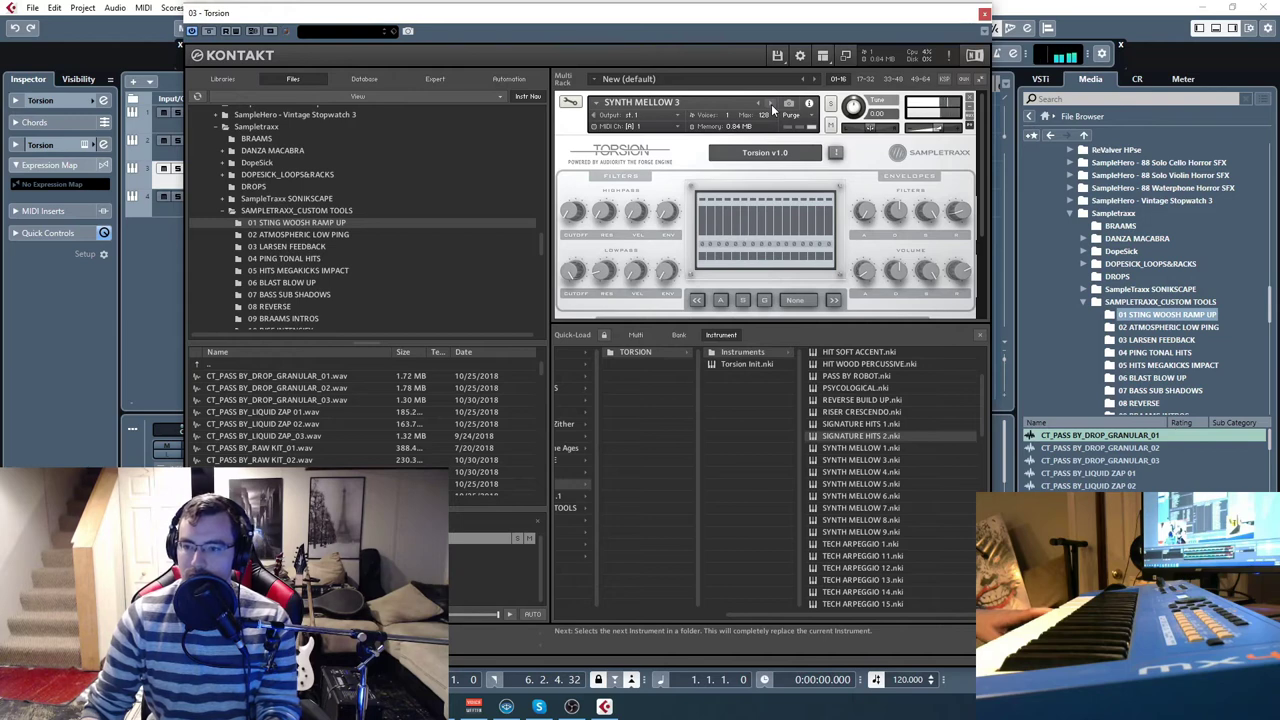
click(772, 108)
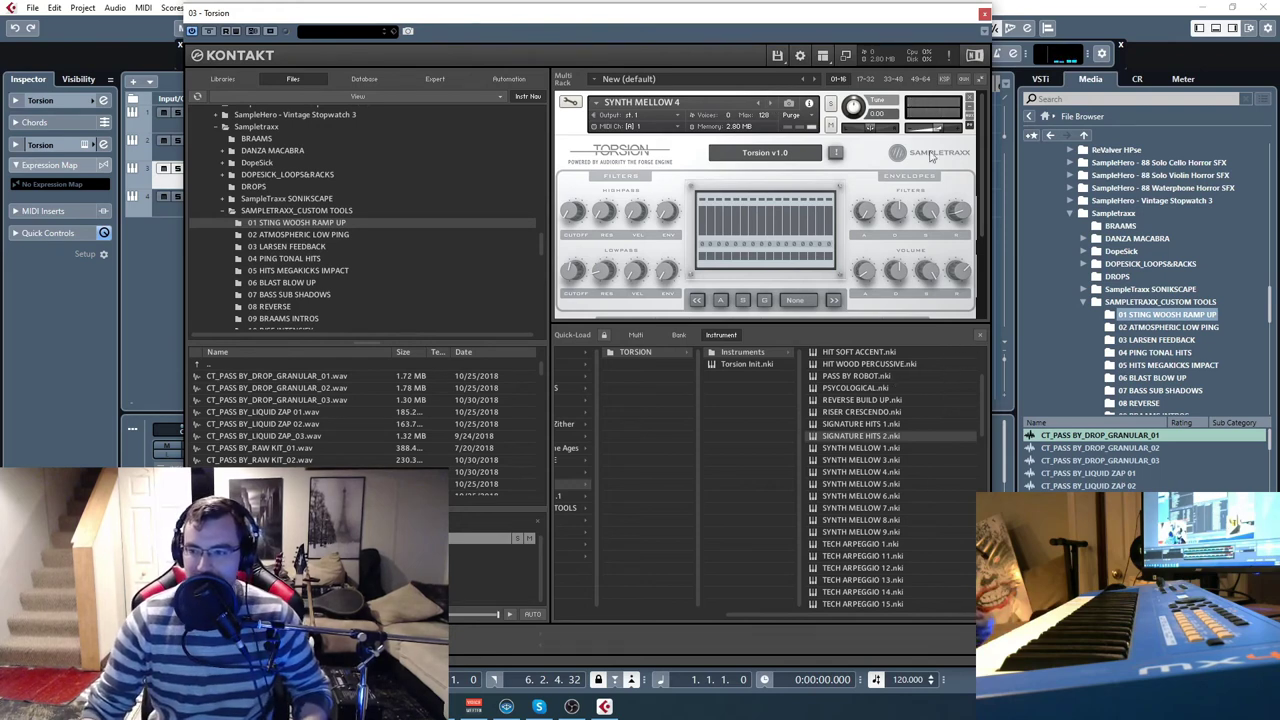
Load TECH ARPEGGIO 14, TECH ARPEGGIO 8A and TECH BASS SYNTH_02 in turn from Quick-Load and play notes on each.
click(969, 102)
scroll(875, 460, down, 4)
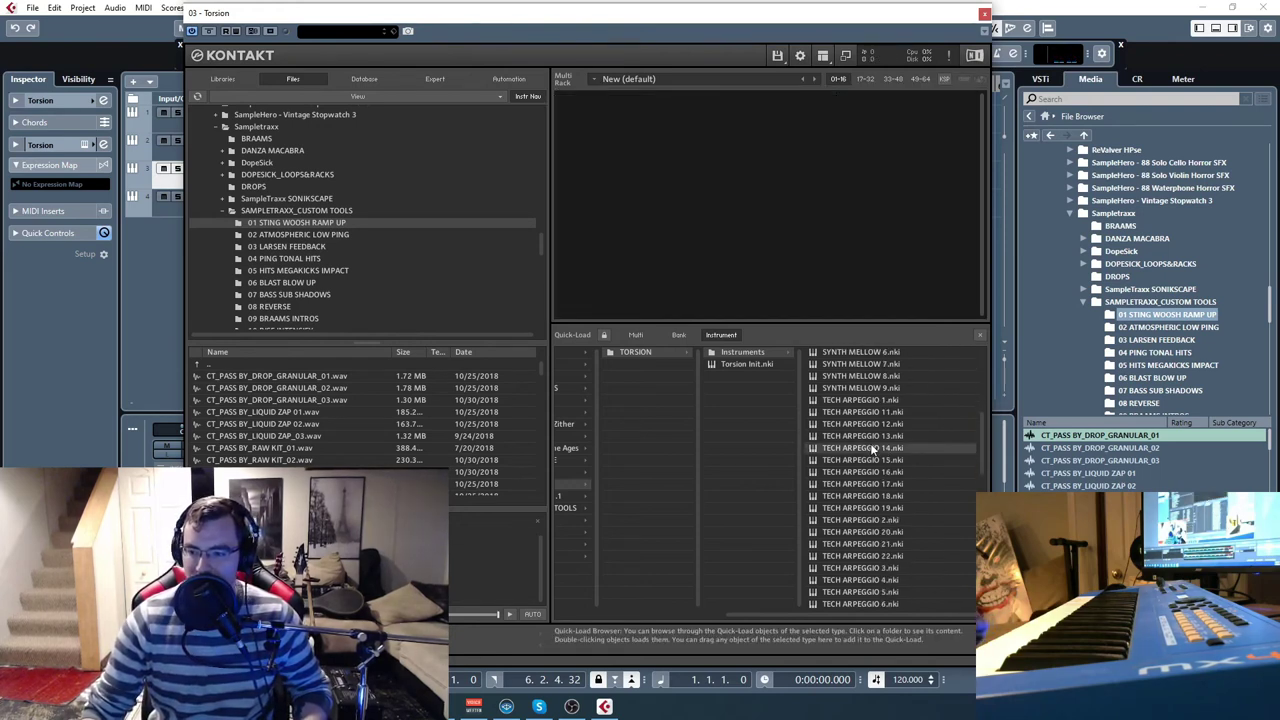
double_click(870, 447)
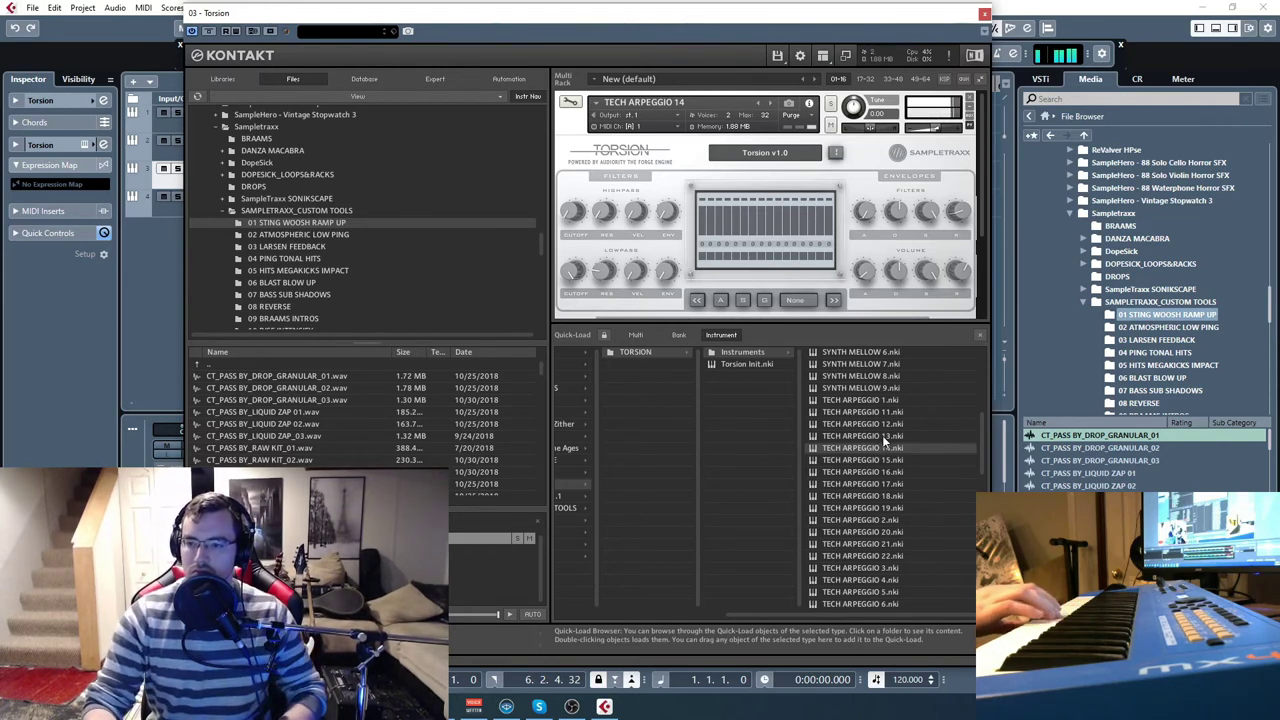
scroll(882, 435, down, 5)
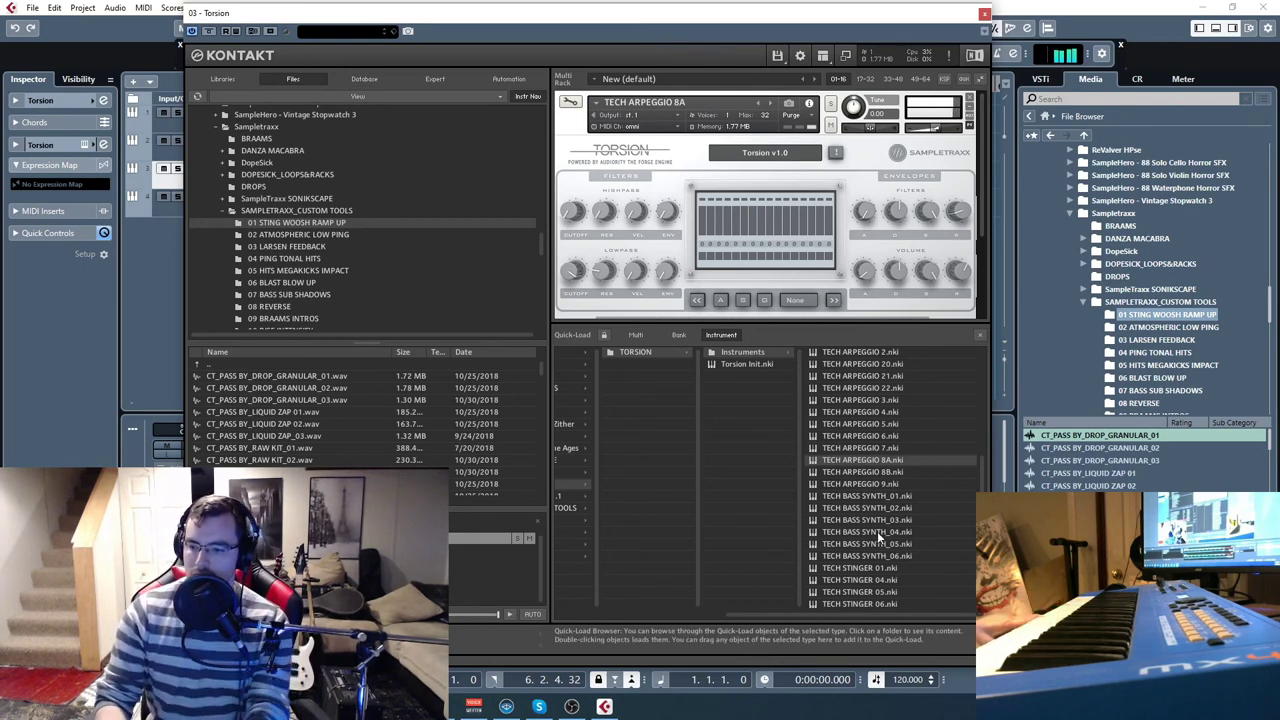
scroll(885, 498, down, 2)
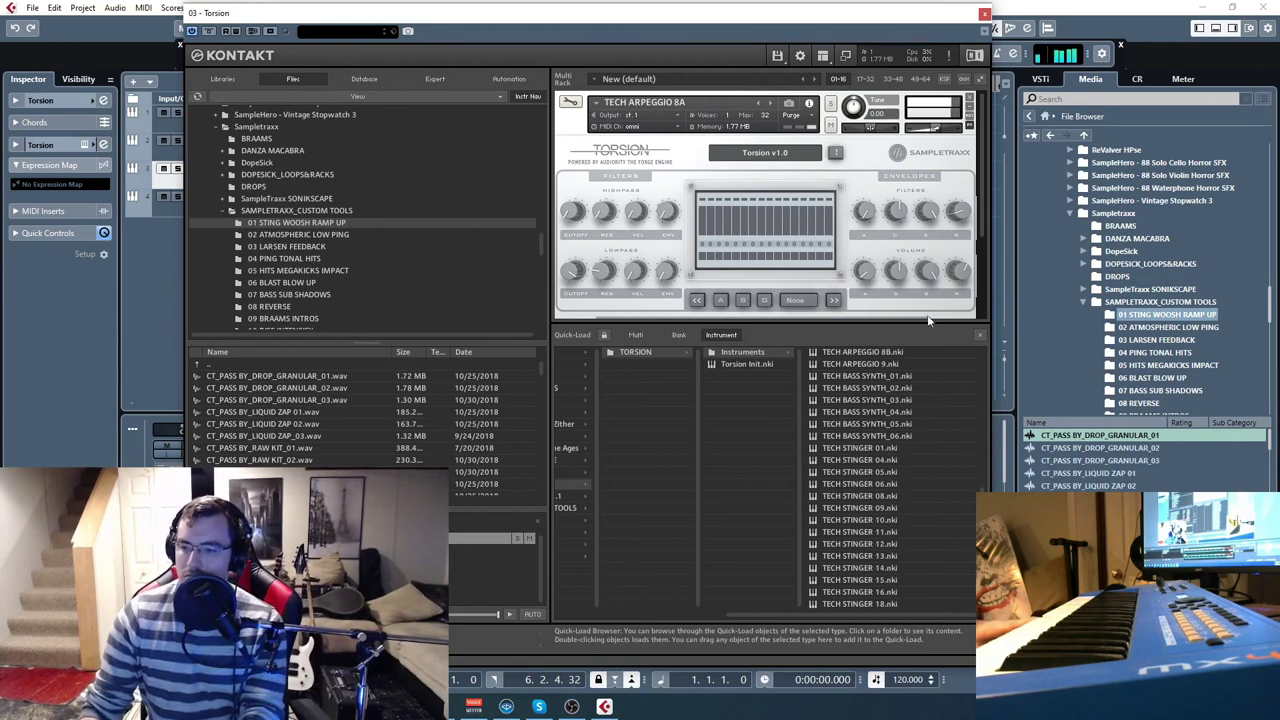
double_click(866, 387)
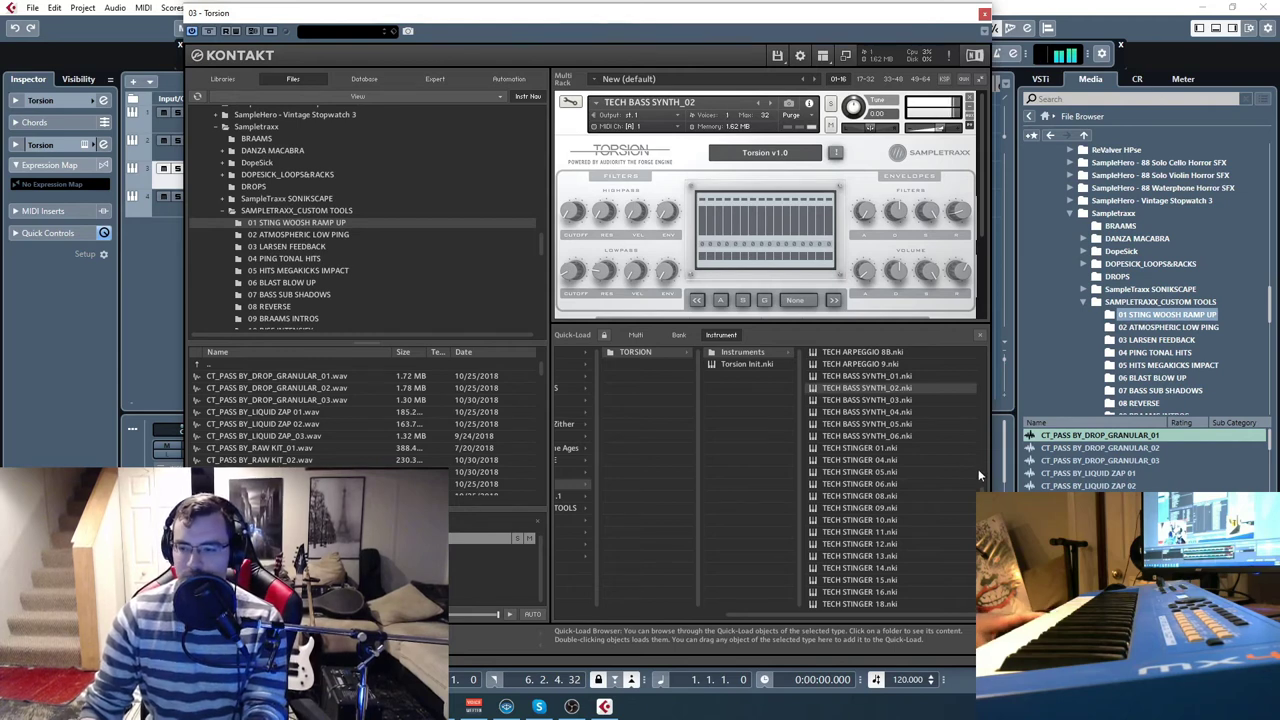
Remove the loaded bass synth patch, load TECH STINGER 10, and continue to TECH STINGER 11, playing notes on both.
scroll(928, 411, down, 2)
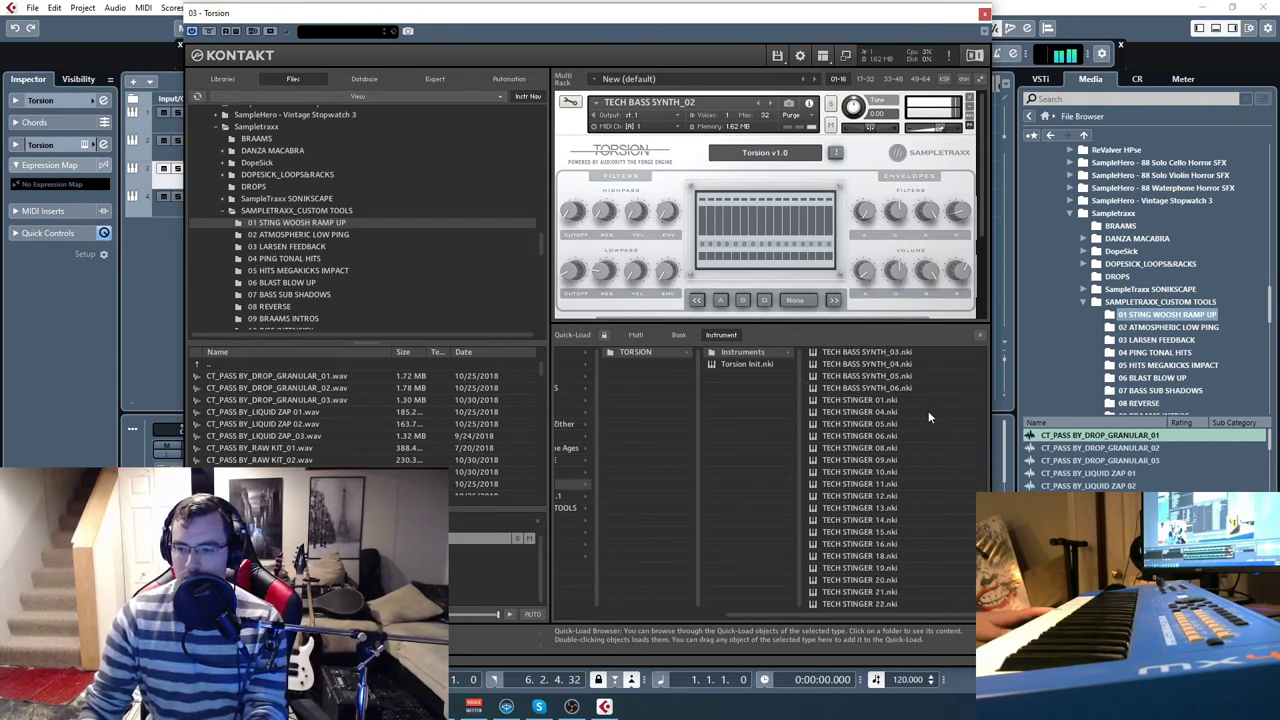
scroll(928, 418, down, 1)
scroll(928, 418, down, 1)
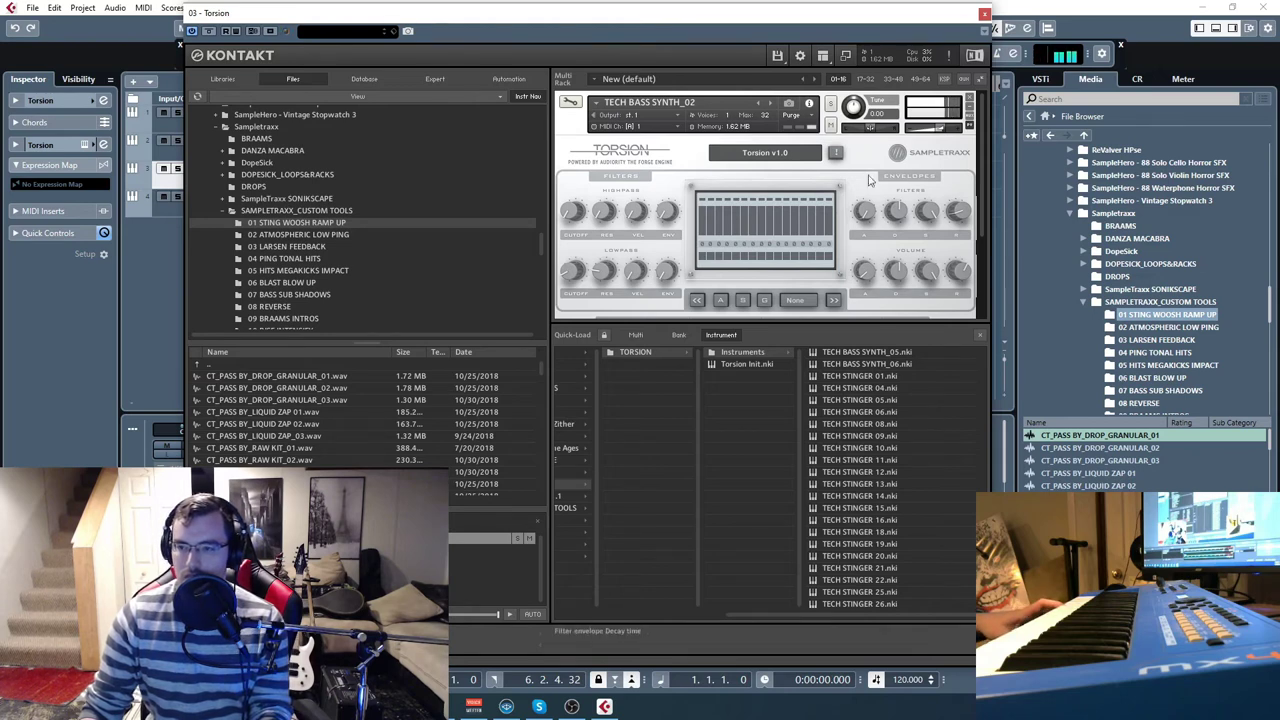
click(969, 103)
double_click(872, 448)
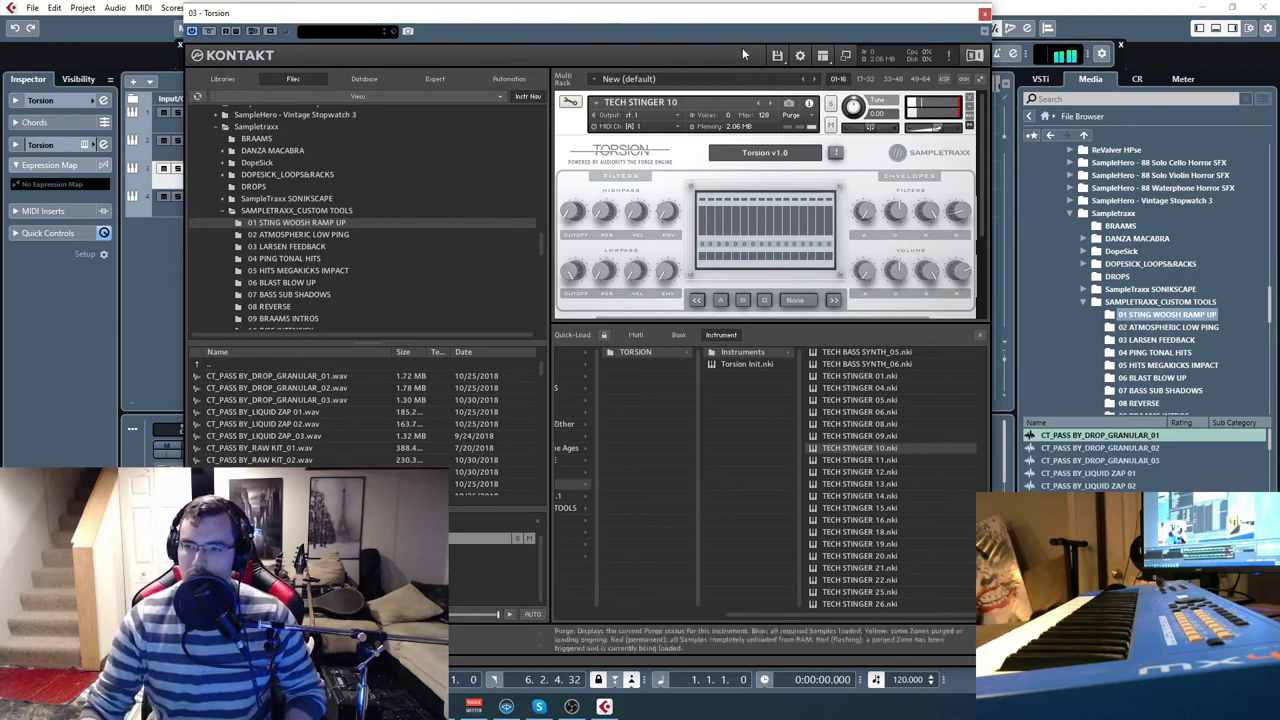
click(773, 108)
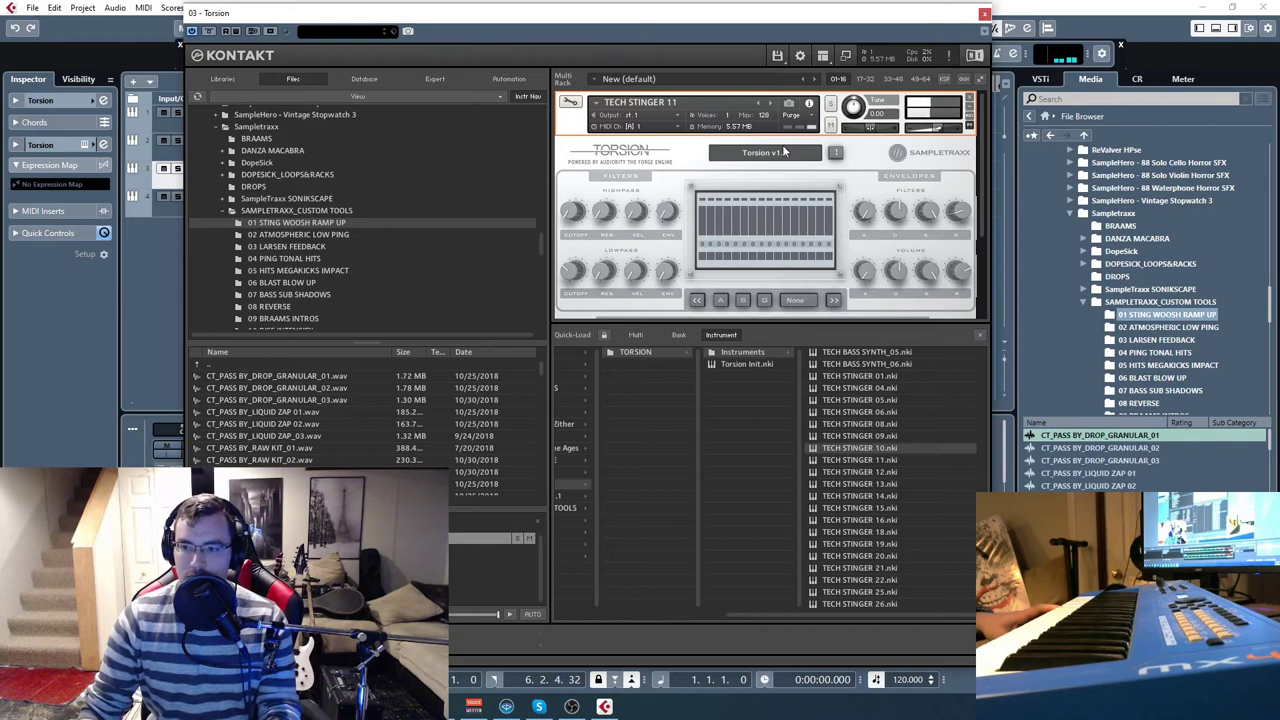
Replace the stinger patch with TEMPO TEXTURE 1, advance to TEMPO TEXTURE 2, and play notes on both.
scroll(906, 422, down, 3)
scroll(913, 440, down, 2)
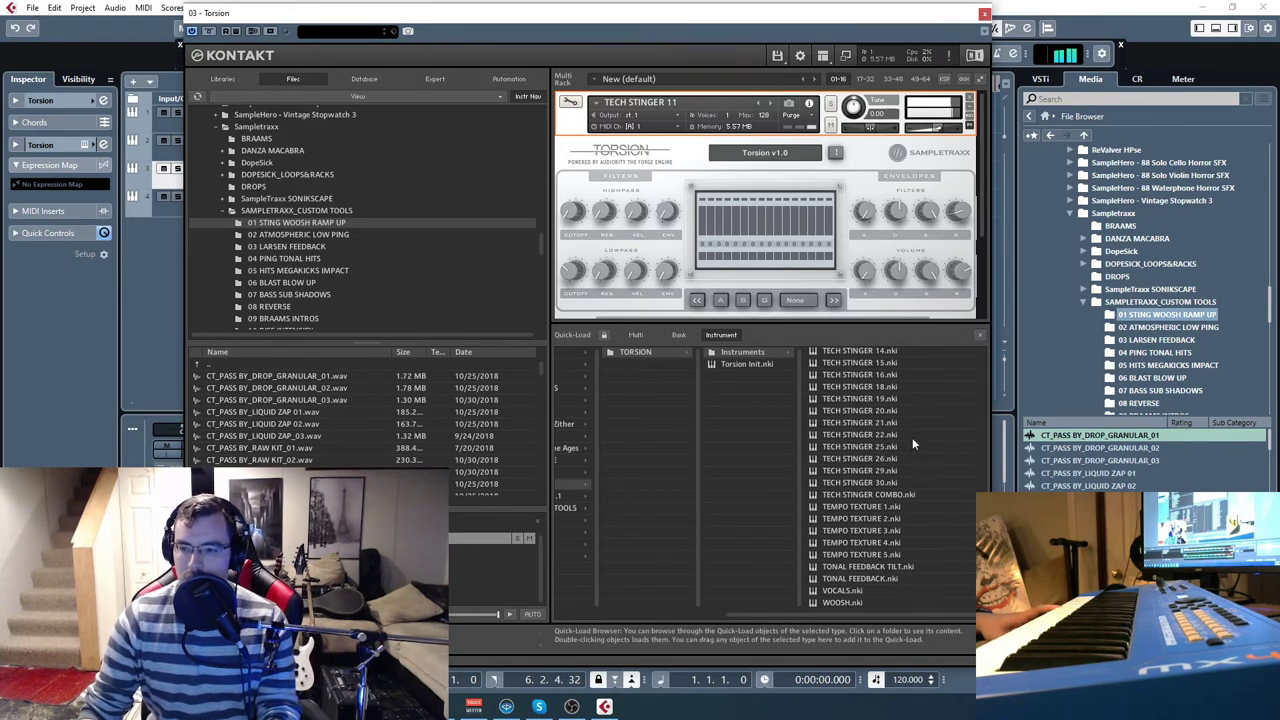
click(969, 101)
drag(862, 508, 793, 312)
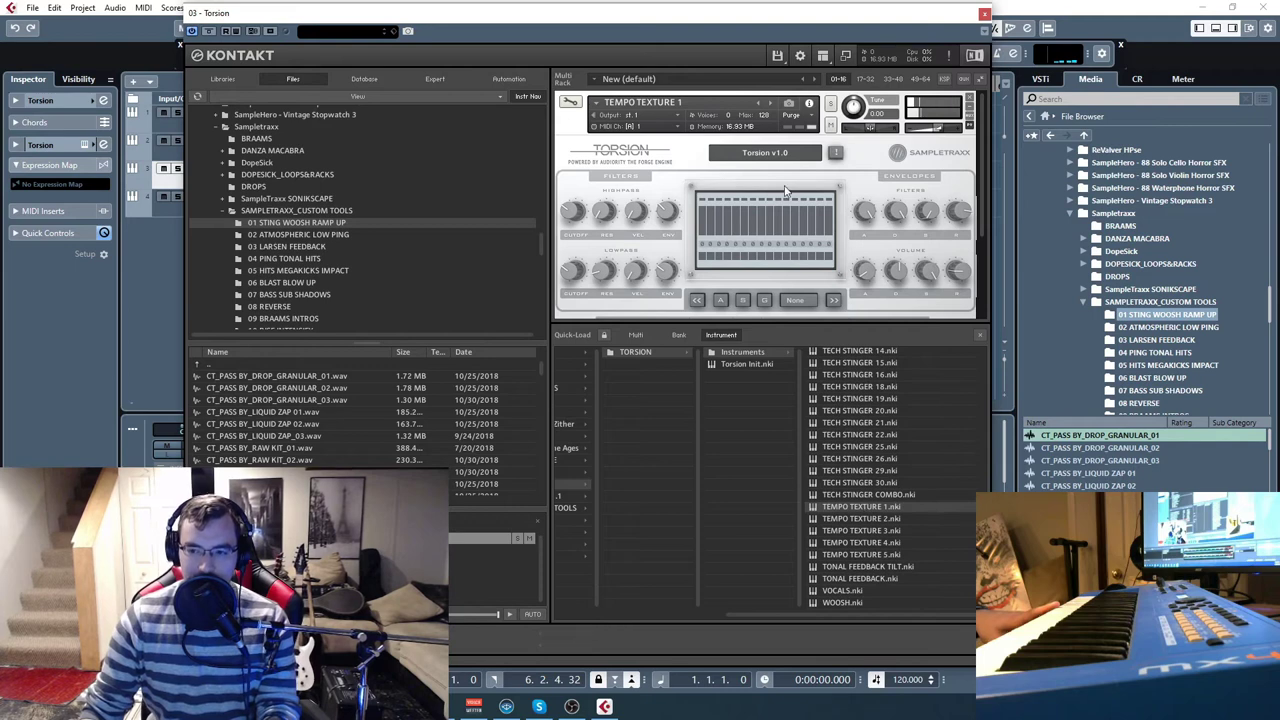
click(767, 106)
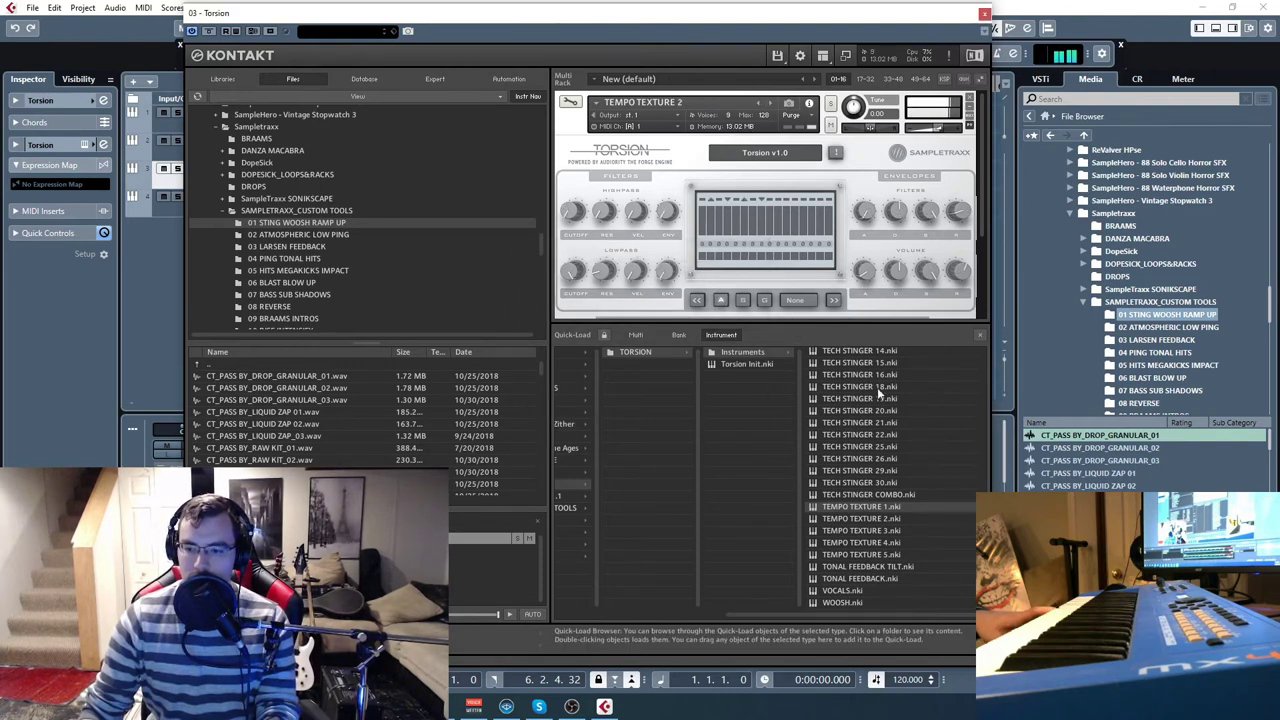
Load the remaining Torsion patches TONAL FEEDBACK, VOCALS and WOOSH in turn and play notes on them.
click(969, 98)
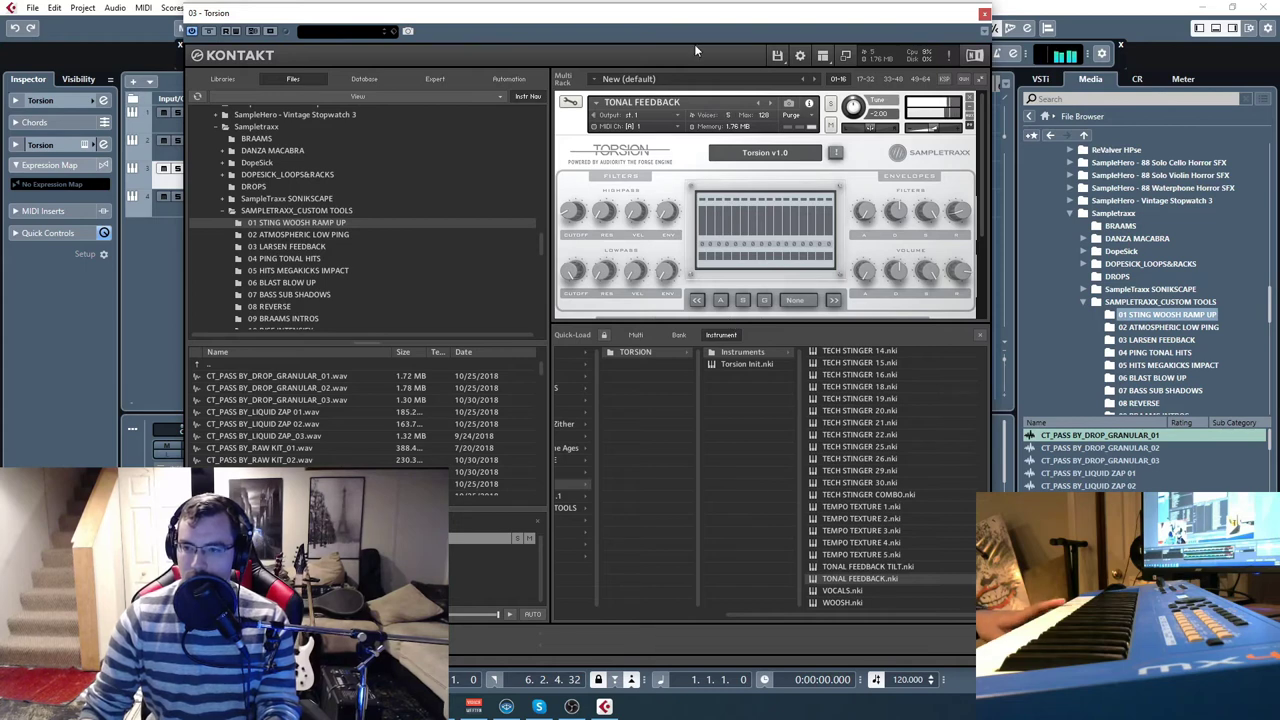
click(970, 100)
double_click(857, 590)
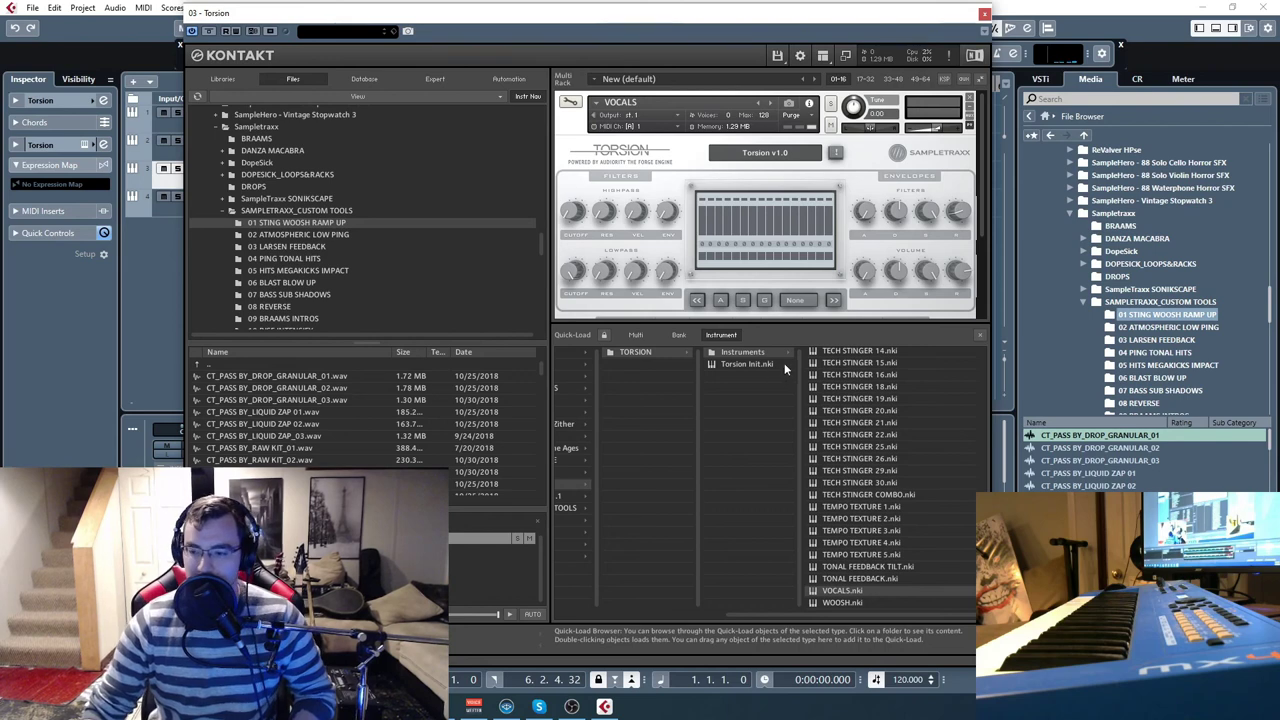
click(770, 102)
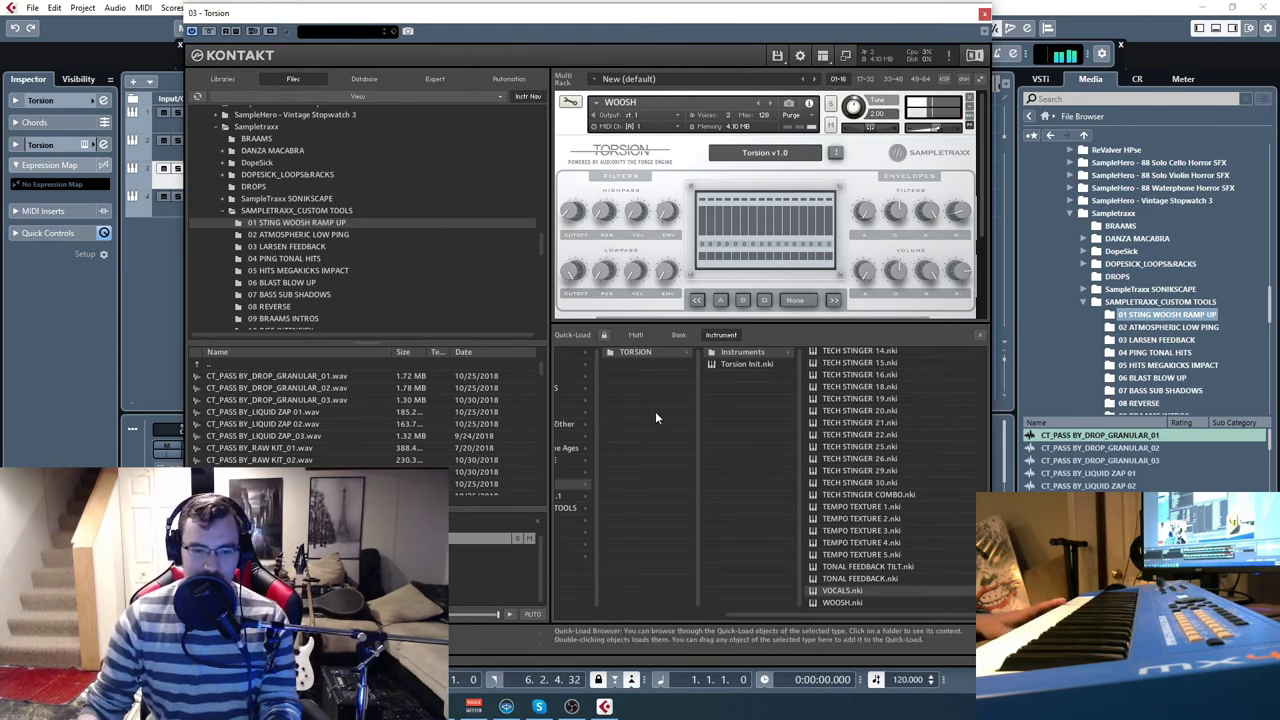
Close Torsion's Kontakt window, open the Zither track's instrument, and show the Cinematic Zither Kontakt instruments from the Sampletraxx folder in Quick-Load.
click(985, 14)
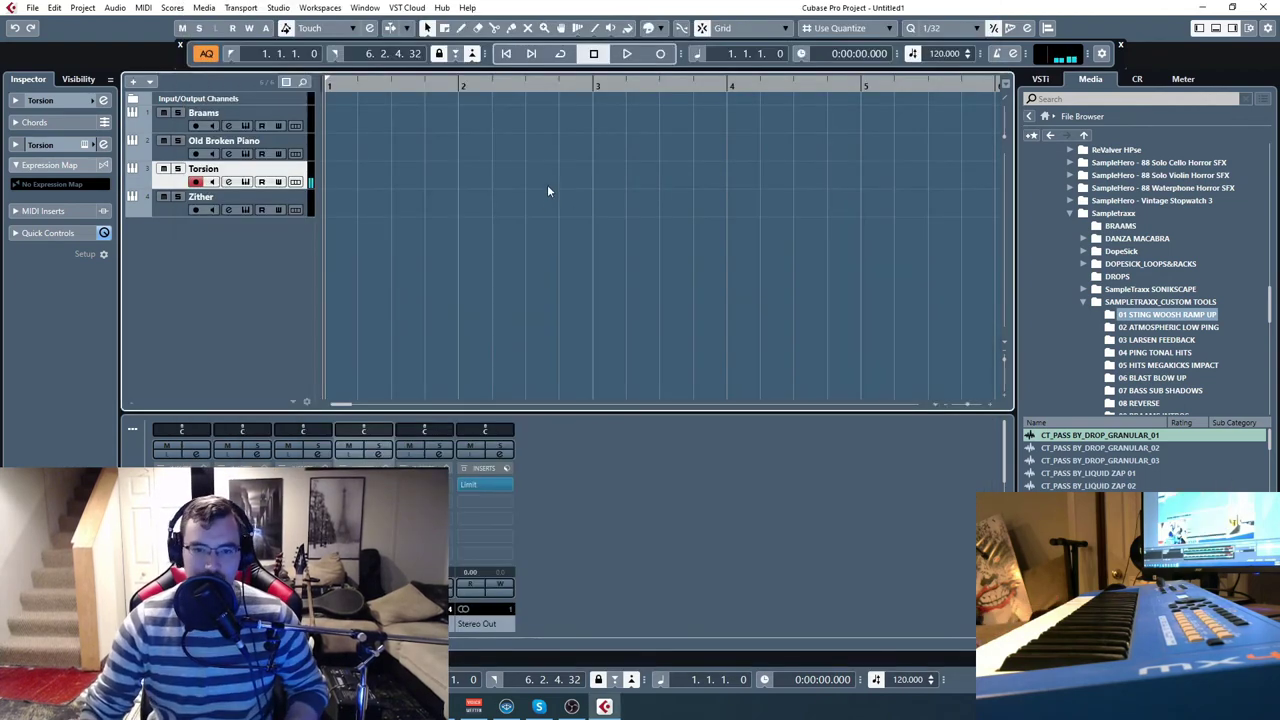
click(307, 188)
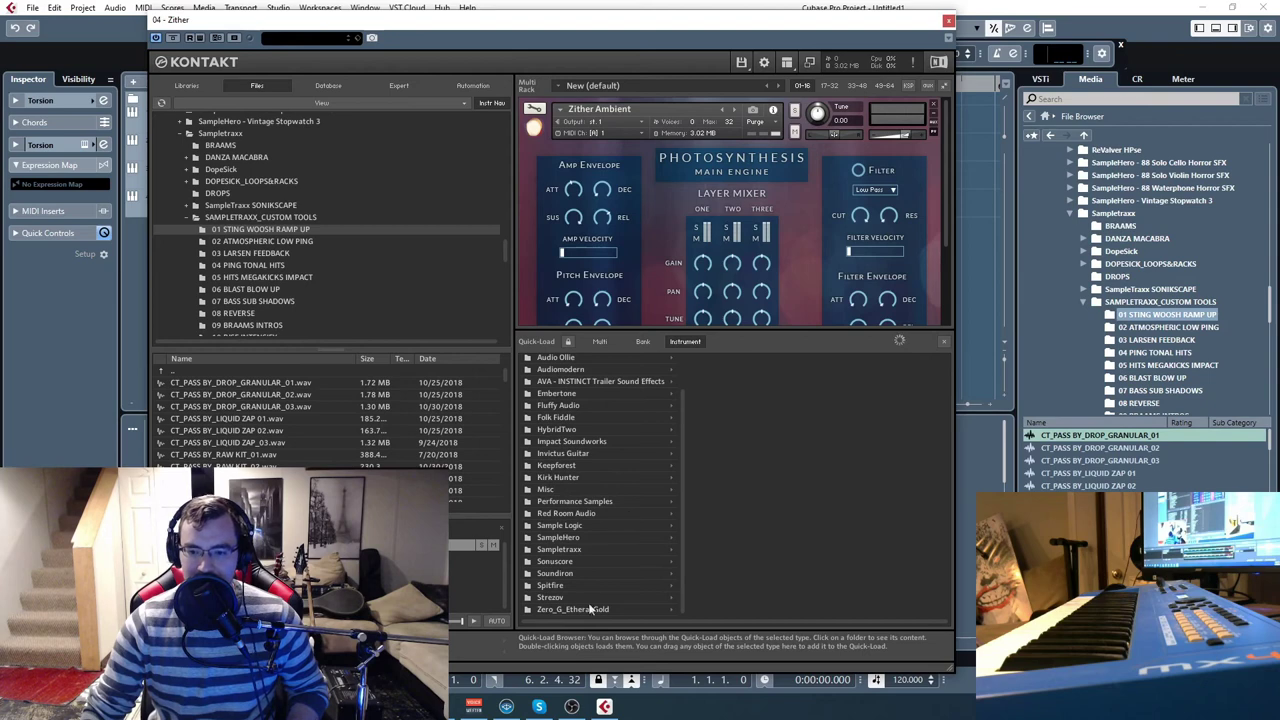
click(560, 550)
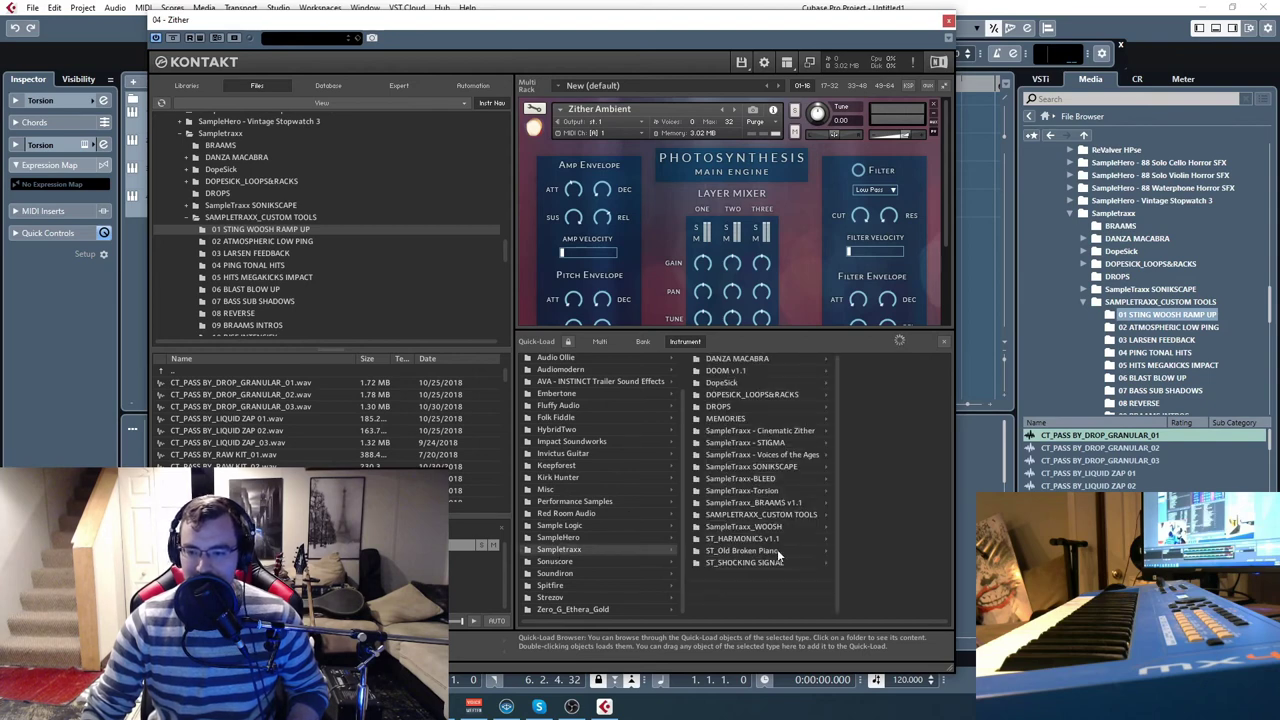
click(775, 431)
click(925, 364)
click(880, 360)
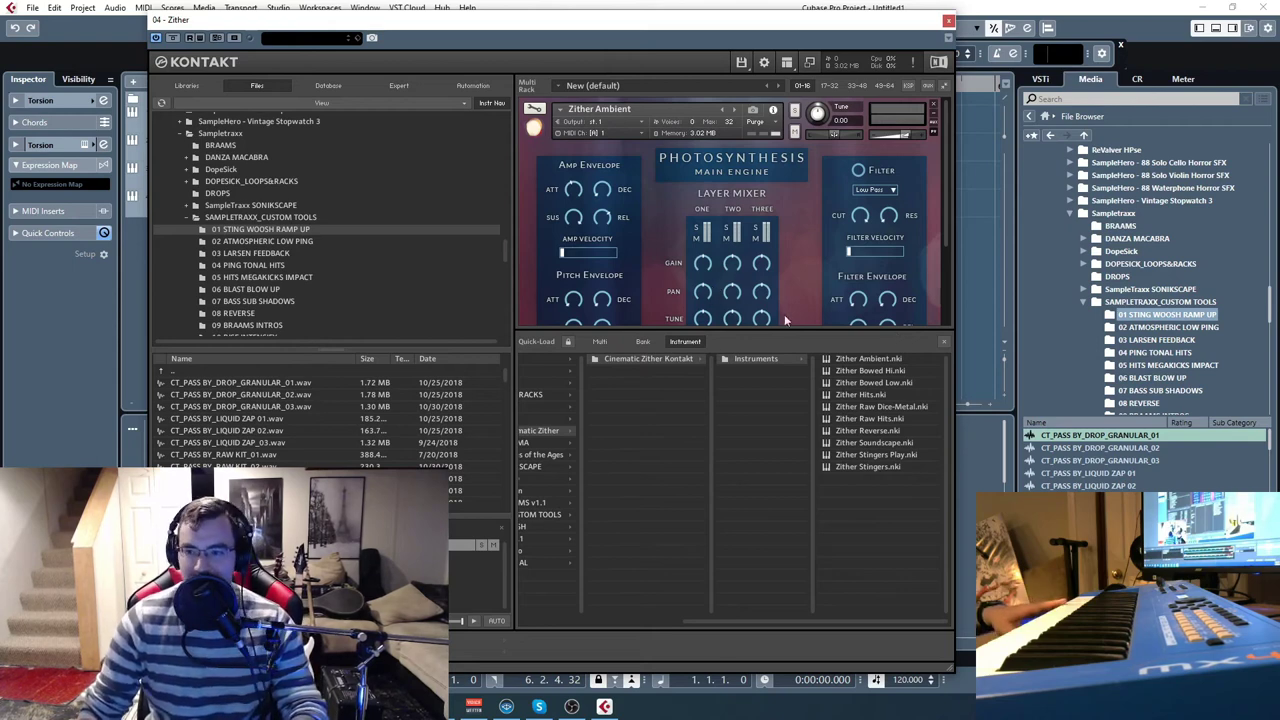
Advance from Zither Ambient to Zither Bowed Low, Zither Hits and Zither Raw Dice-Metal, playing notes on each.
click(733, 109)
click(733, 109)
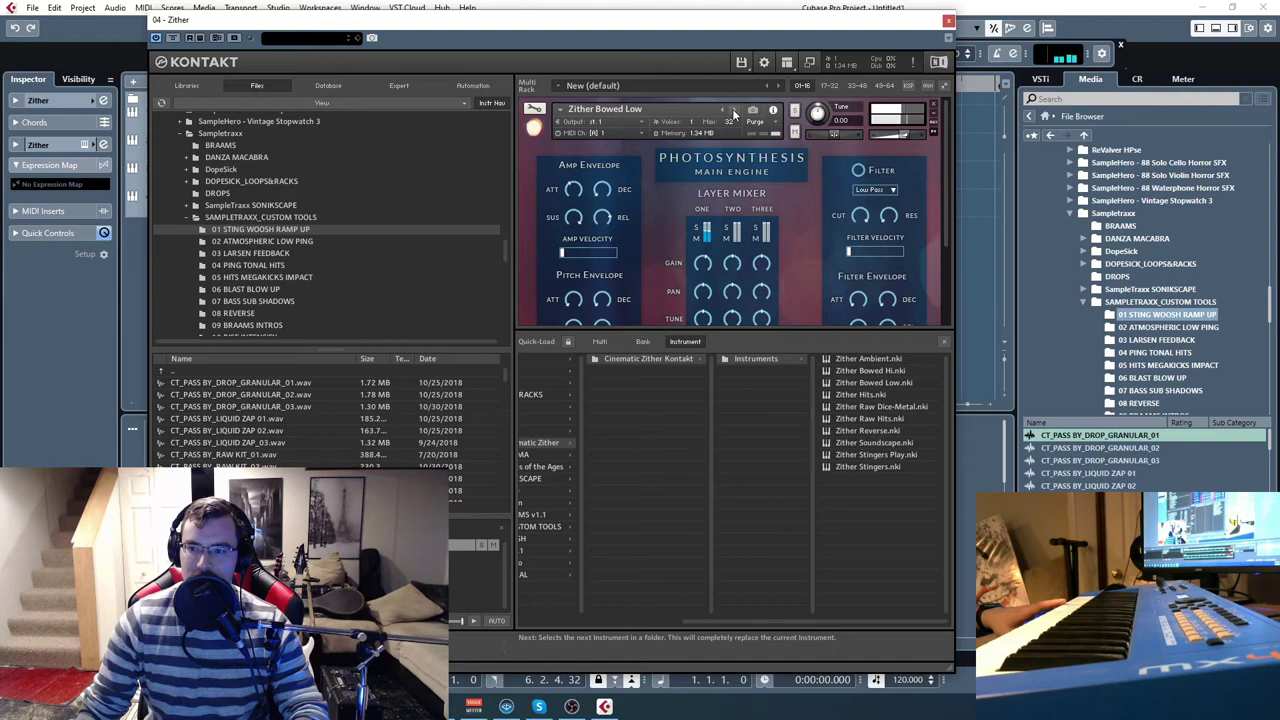
click(733, 113)
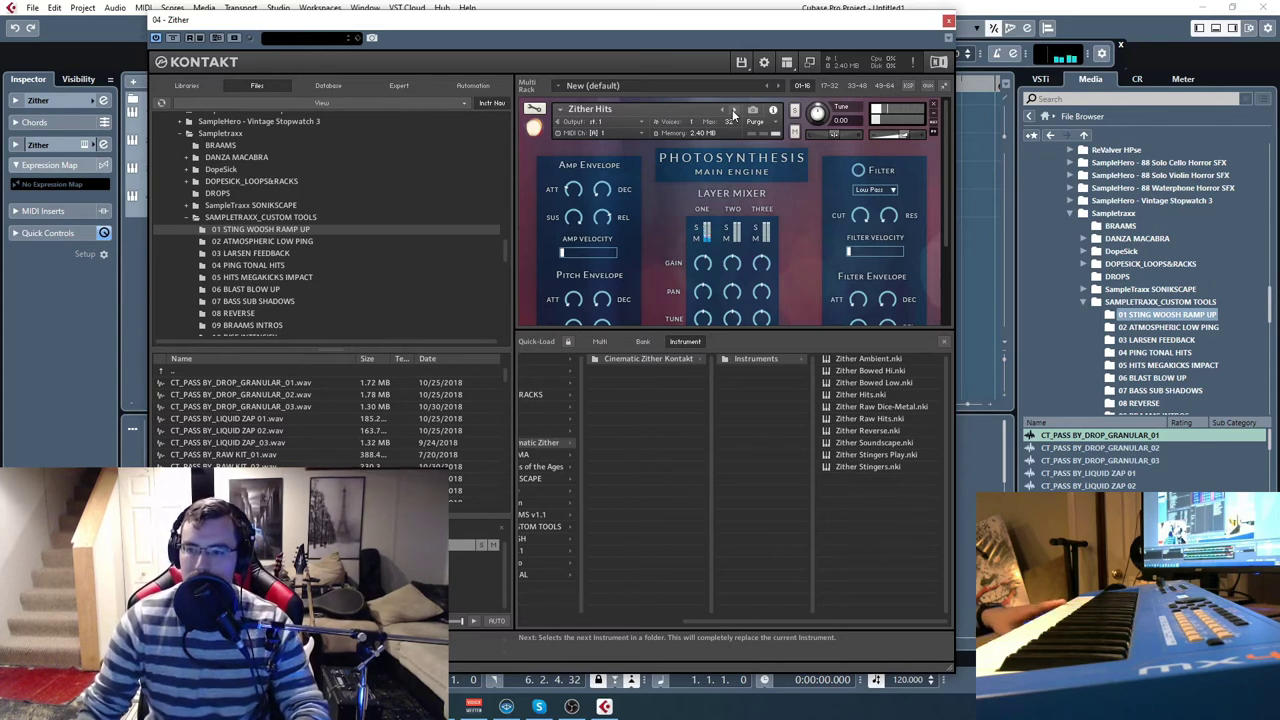
click(733, 111)
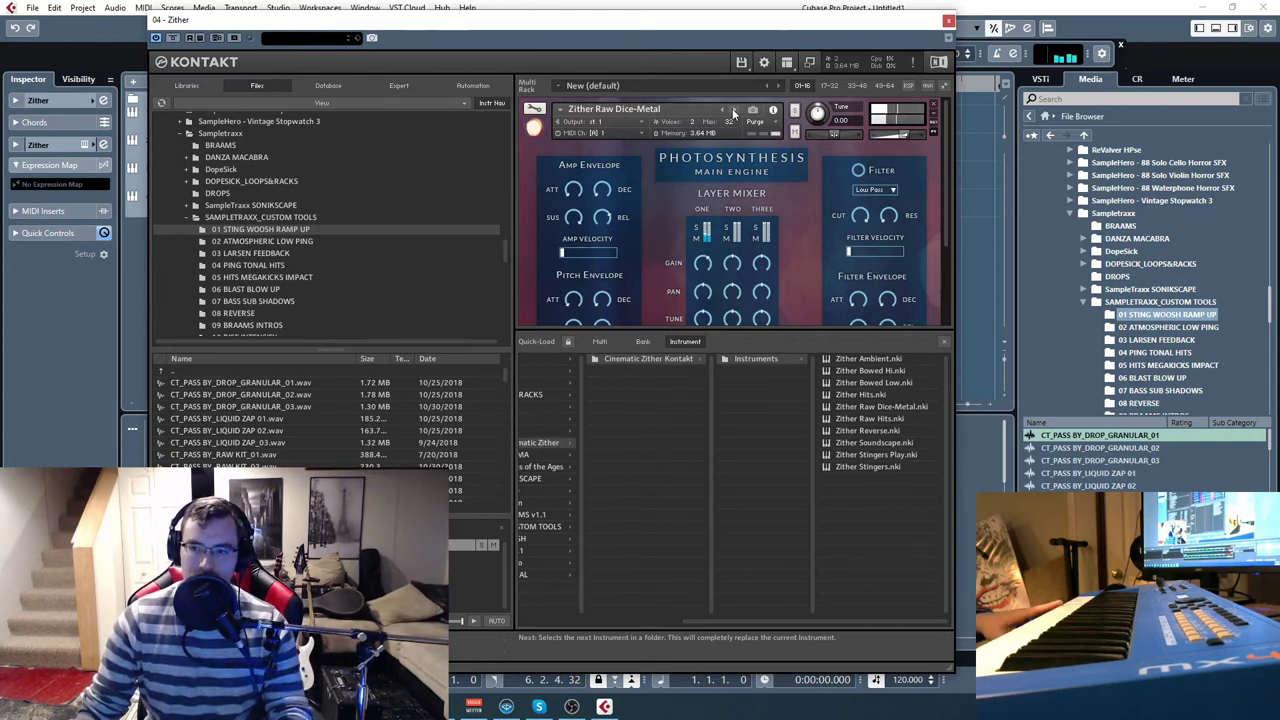
Continue through Zither Raw Hits, Zither Soundscape and Zither Stingers Play, playing notes on them, and close the Zither's Kontakt window.
click(733, 111)
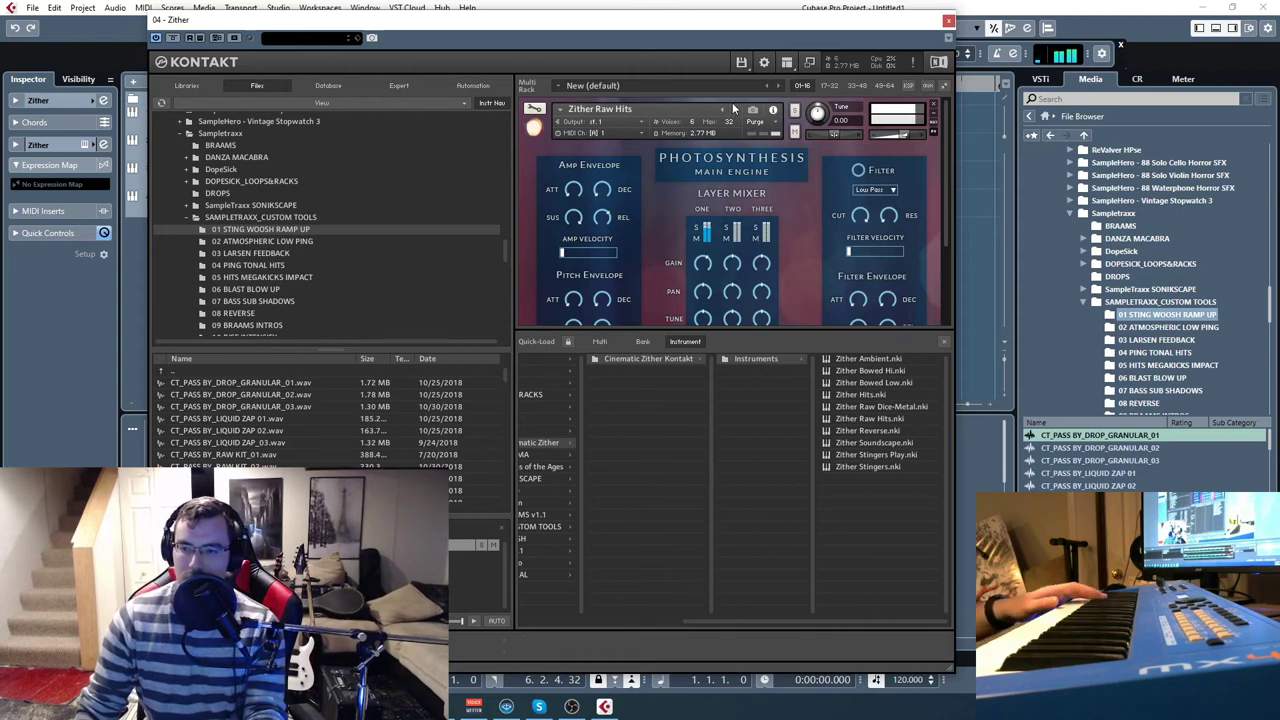
click(734, 111)
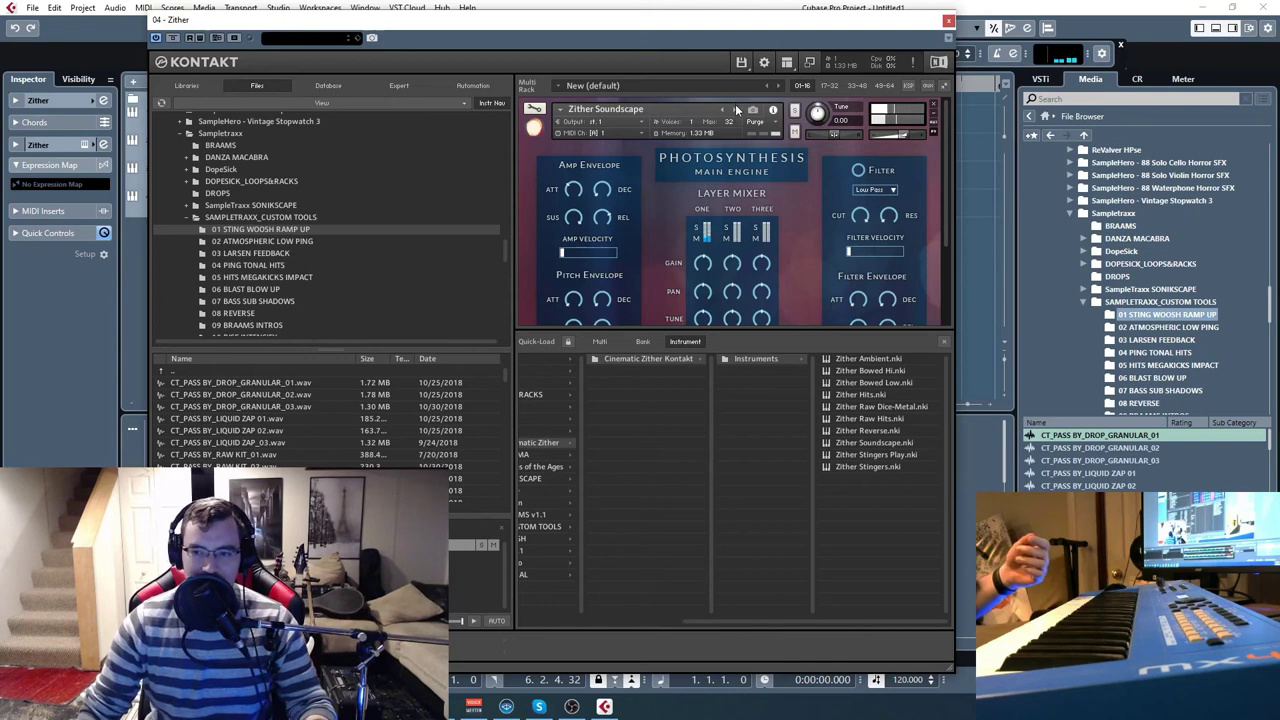
click(735, 110)
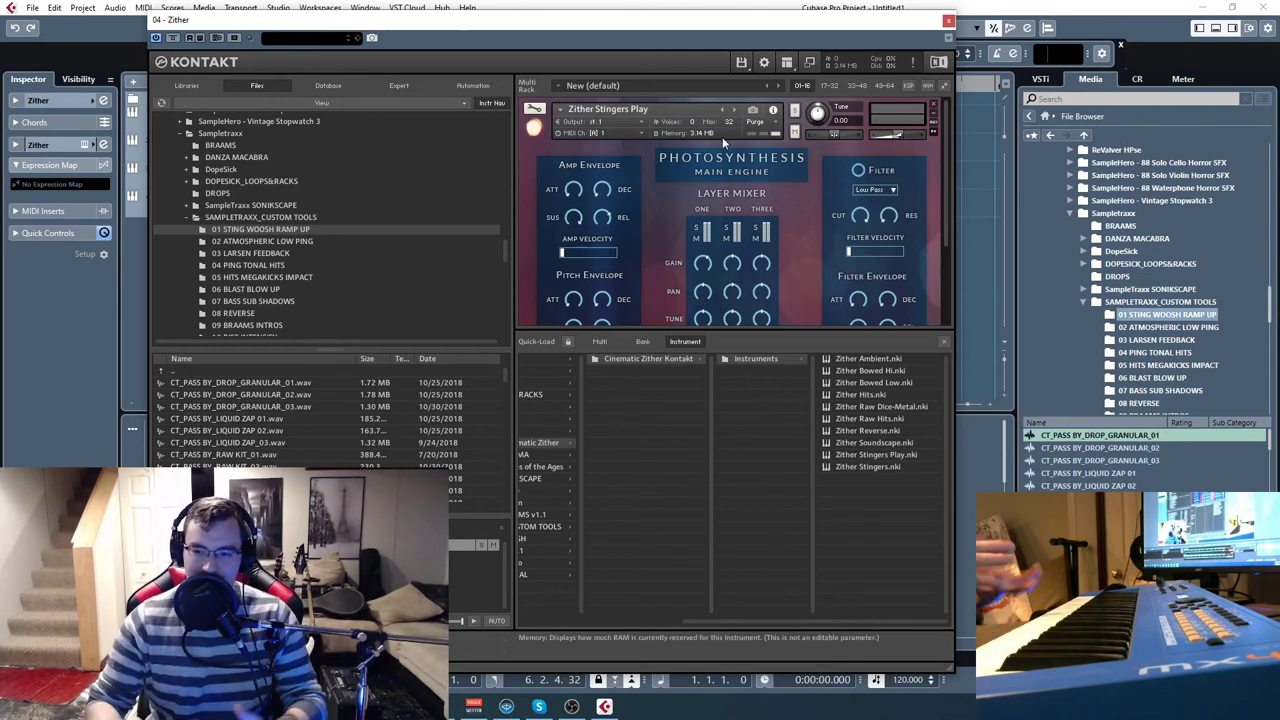
click(950, 20)
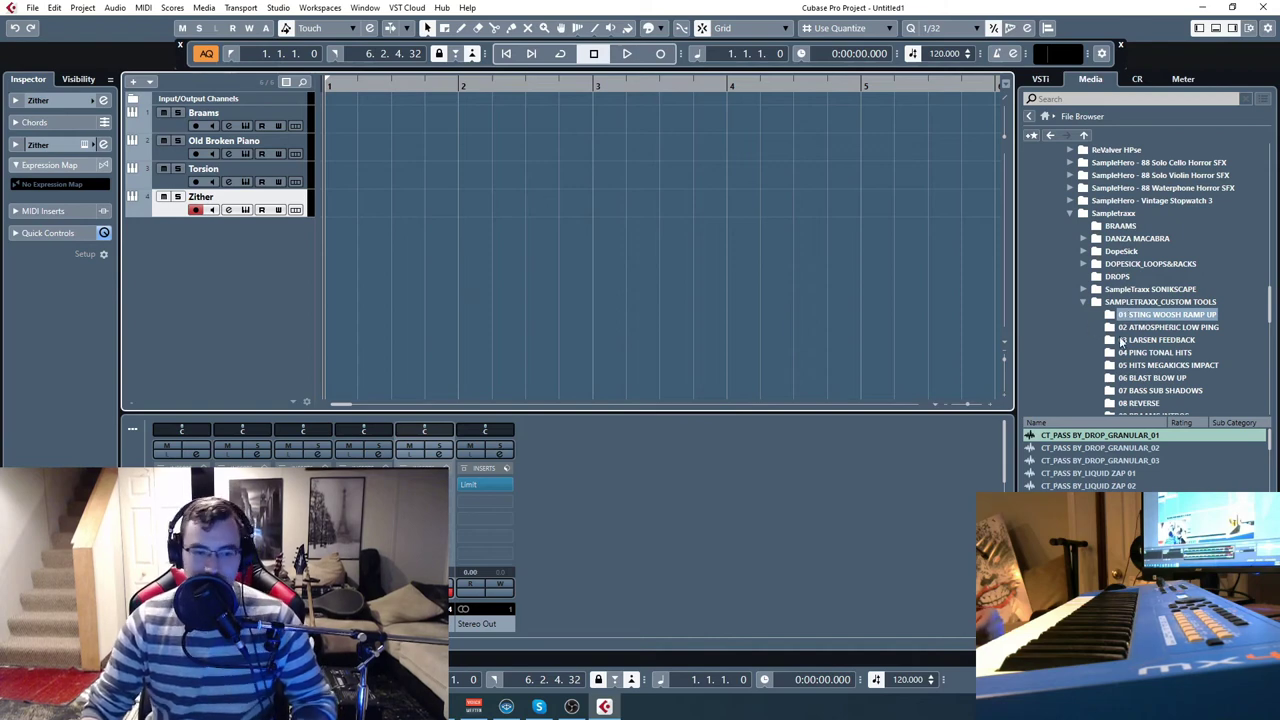
Audition CT_PASS BY_DROP_GRANULAR_02 and _03 from the custom tools folder 01 STING WOOSH RAMP UP, and browse its samples to the CT_WOOSH_SLAM files.
scroll(1089, 323, down, 1)
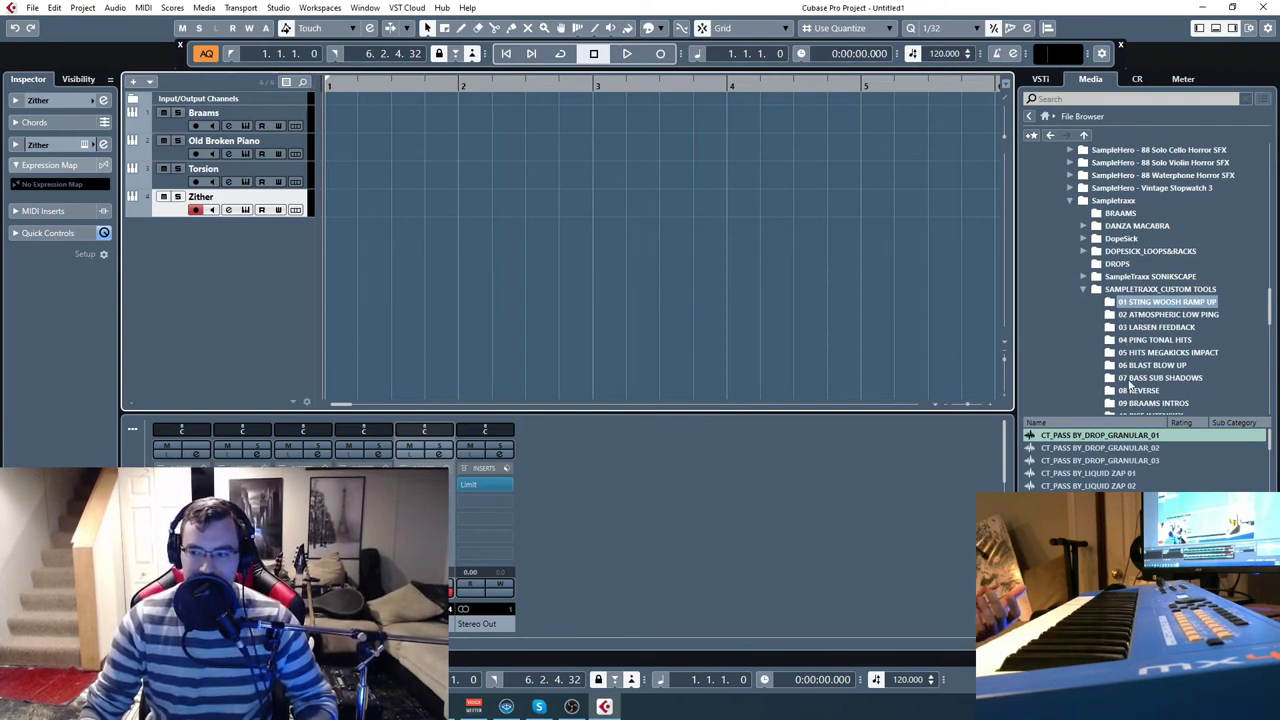
scroll(1130, 385, down, 5)
scroll(1178, 303, down, 5)
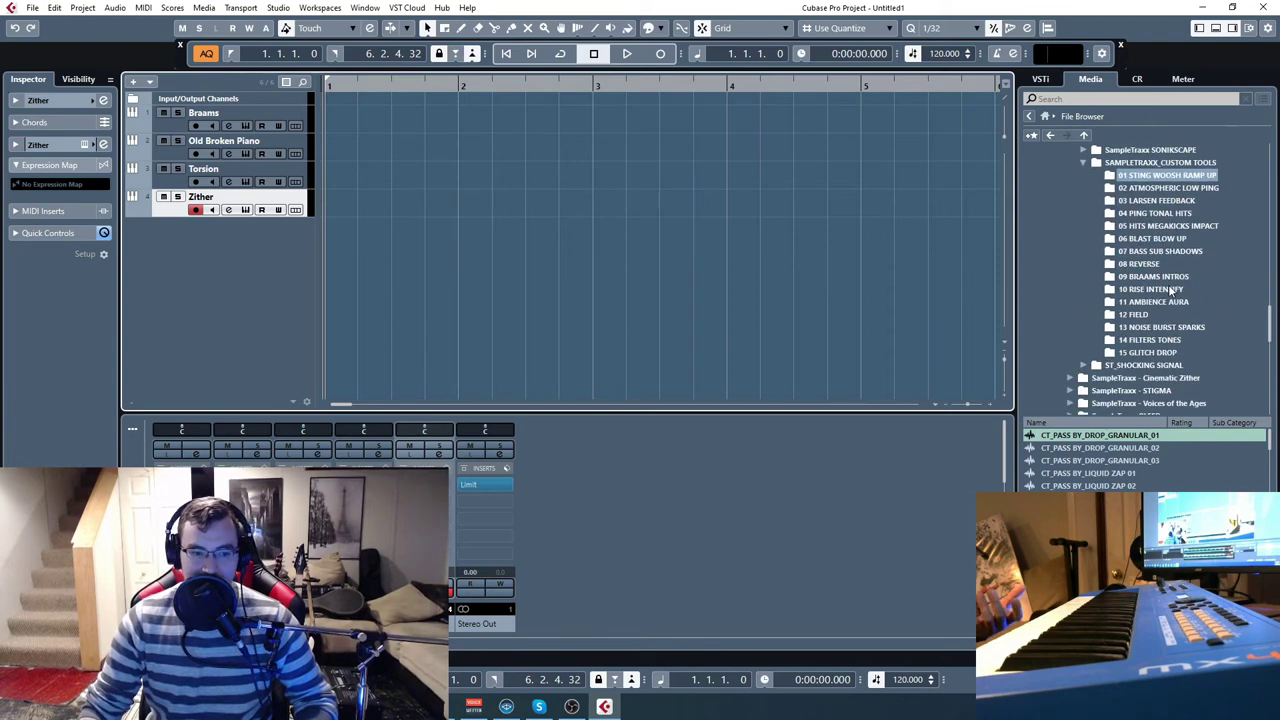
click(1081, 448)
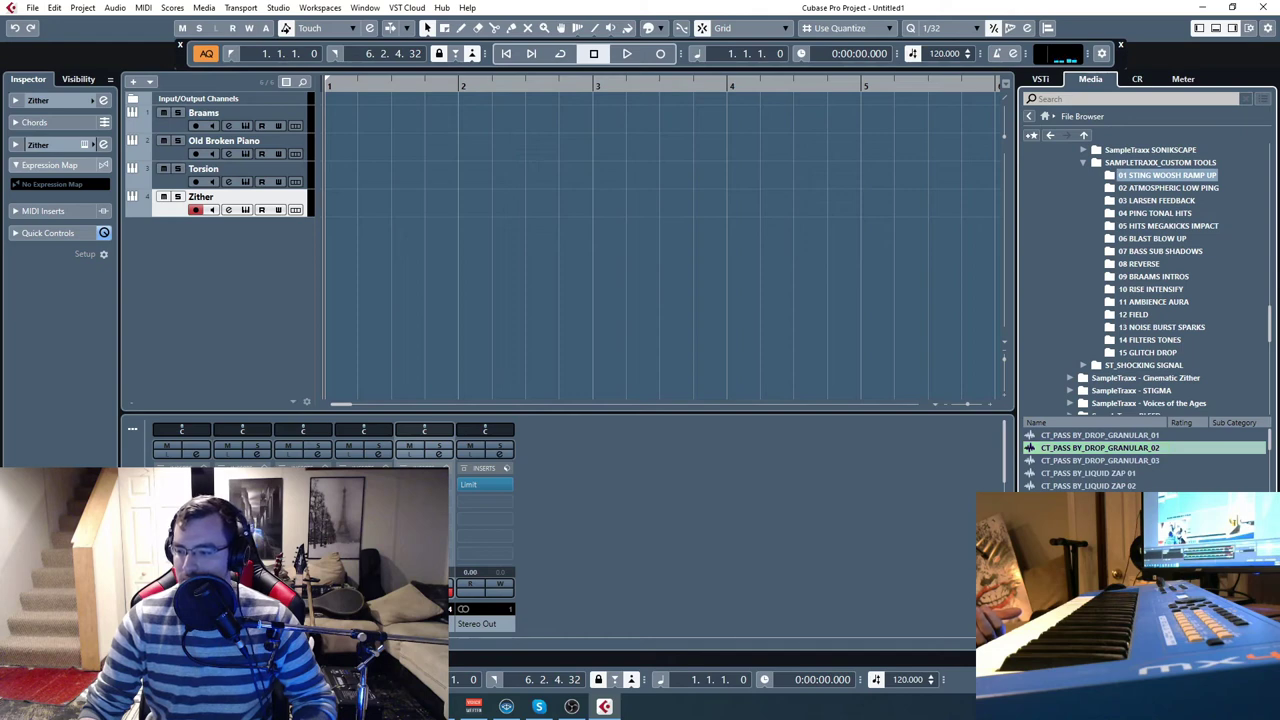
click(1070, 461)
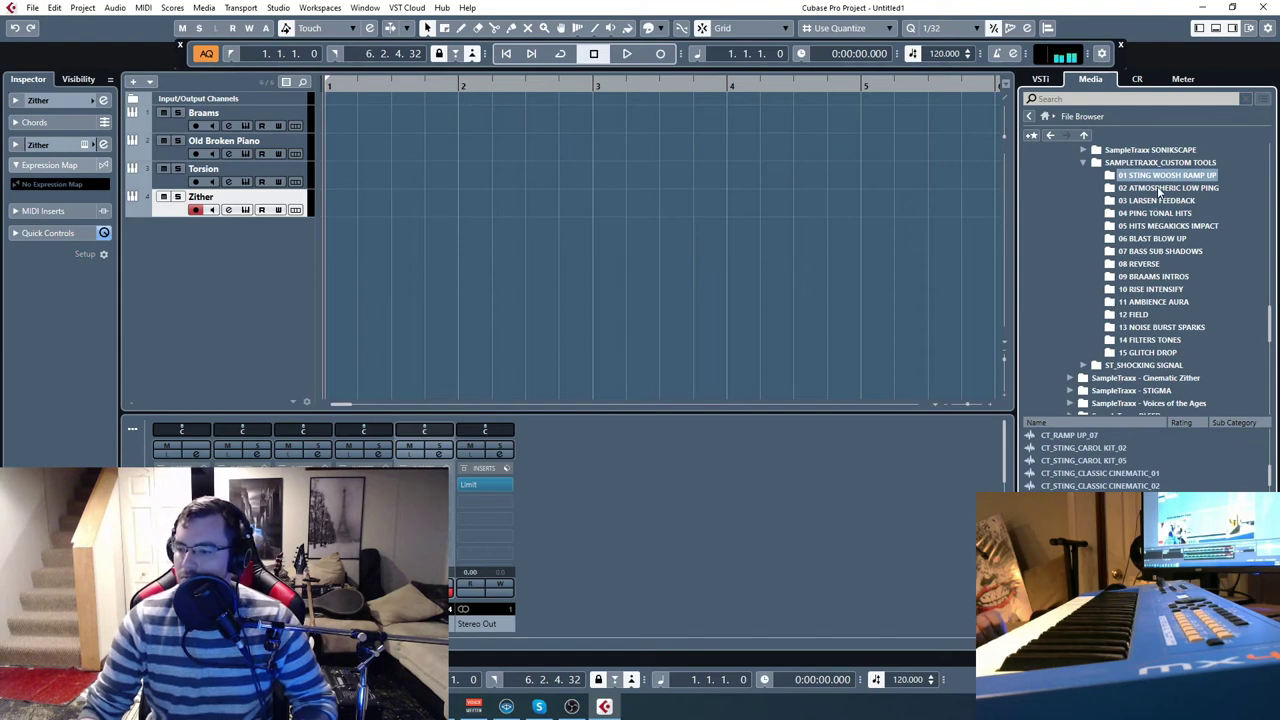
scroll(1140, 460, down, 5)
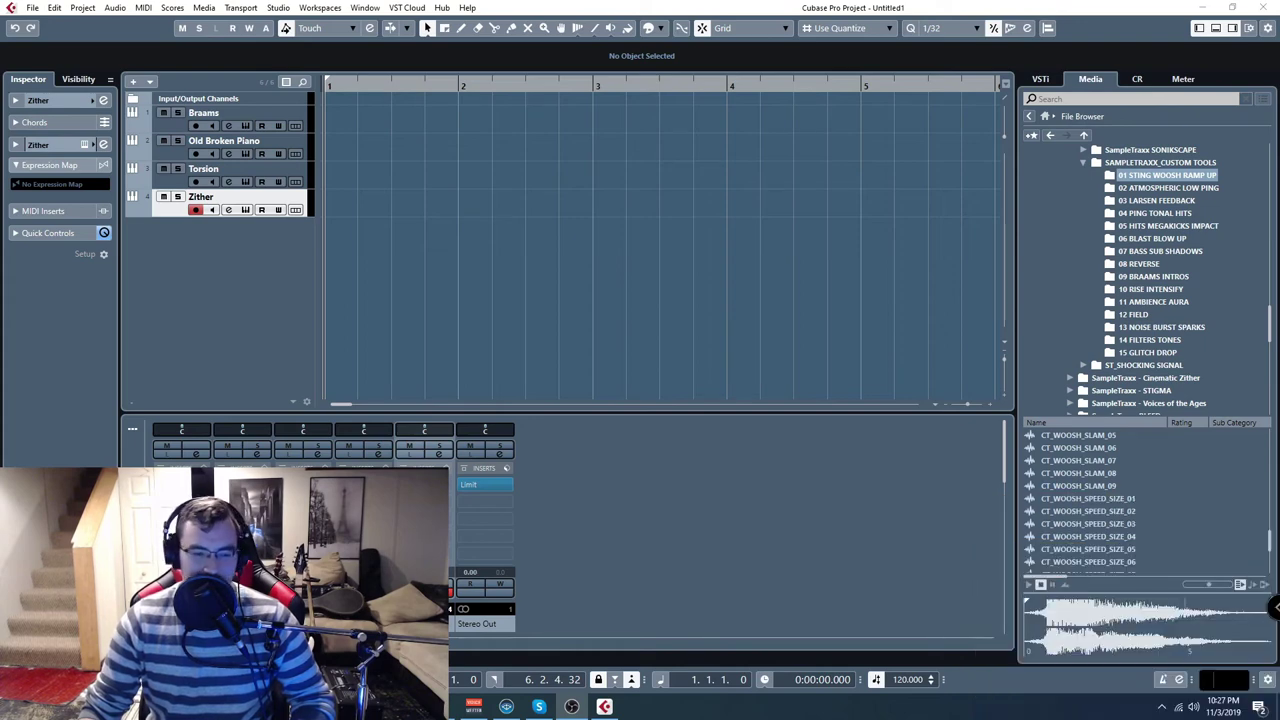
scroll(1103, 484, up, 3)
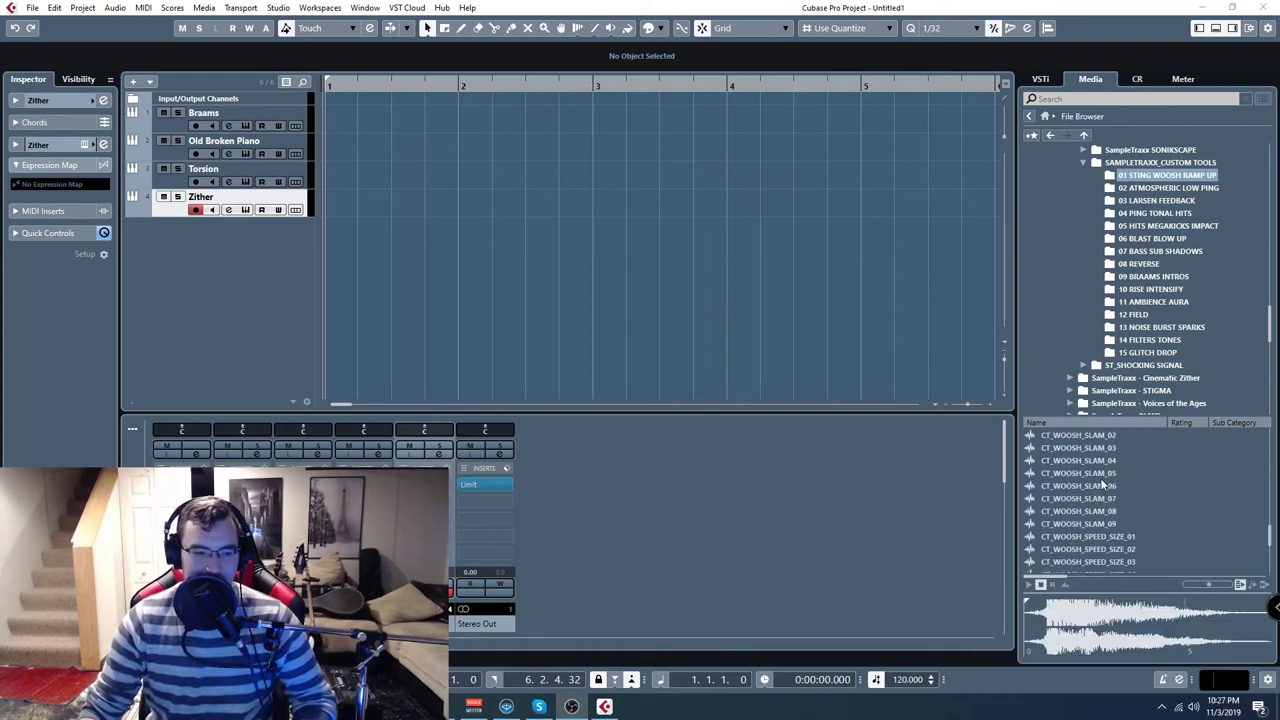
Audition the CT_WOOSH_SPEED_SIZE_13 sample from the 01 STING WOOSH RAMP UP folder.
scroll(1103, 484, up, 4)
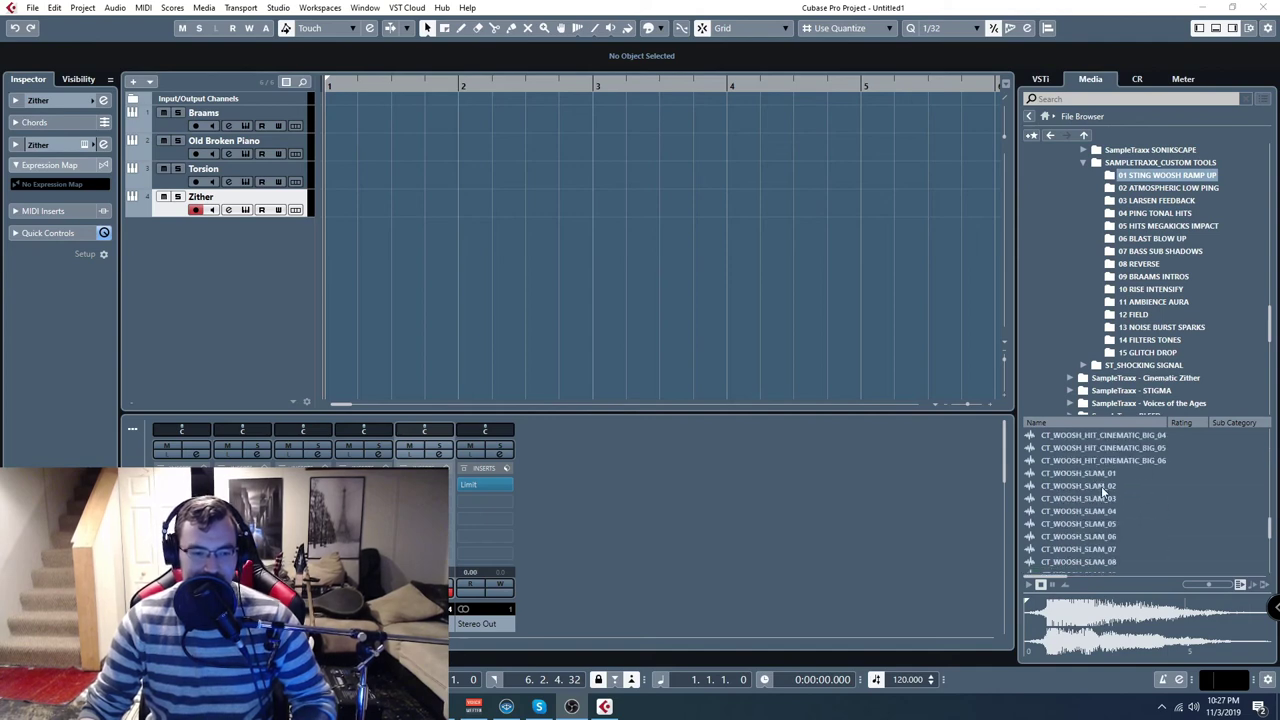
scroll(1103, 490, down, 7)
click(1110, 503)
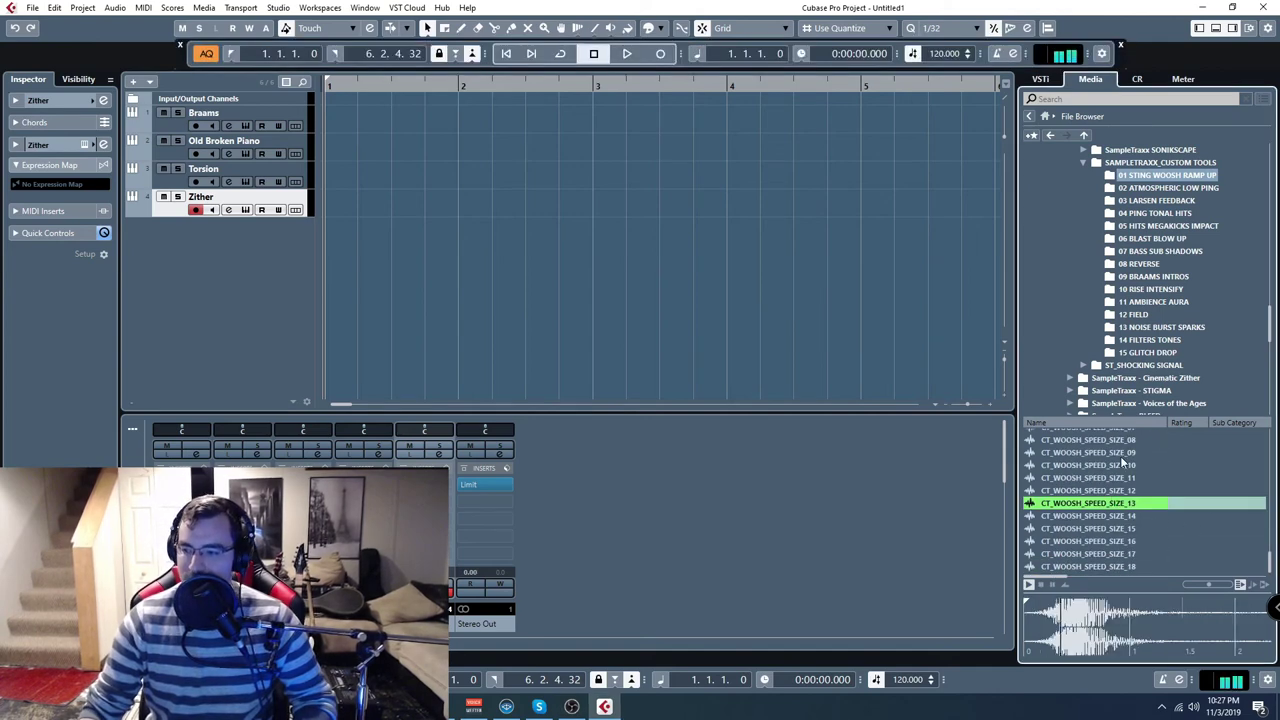
Audition CT_ATMOS_FULL BODY_06 and CT_ATMOS_SUB_TONAL_RELEASE_09 from the 02 ATMOSPHERIC LOW PING folder.
click(1165, 188)
click(1100, 498)
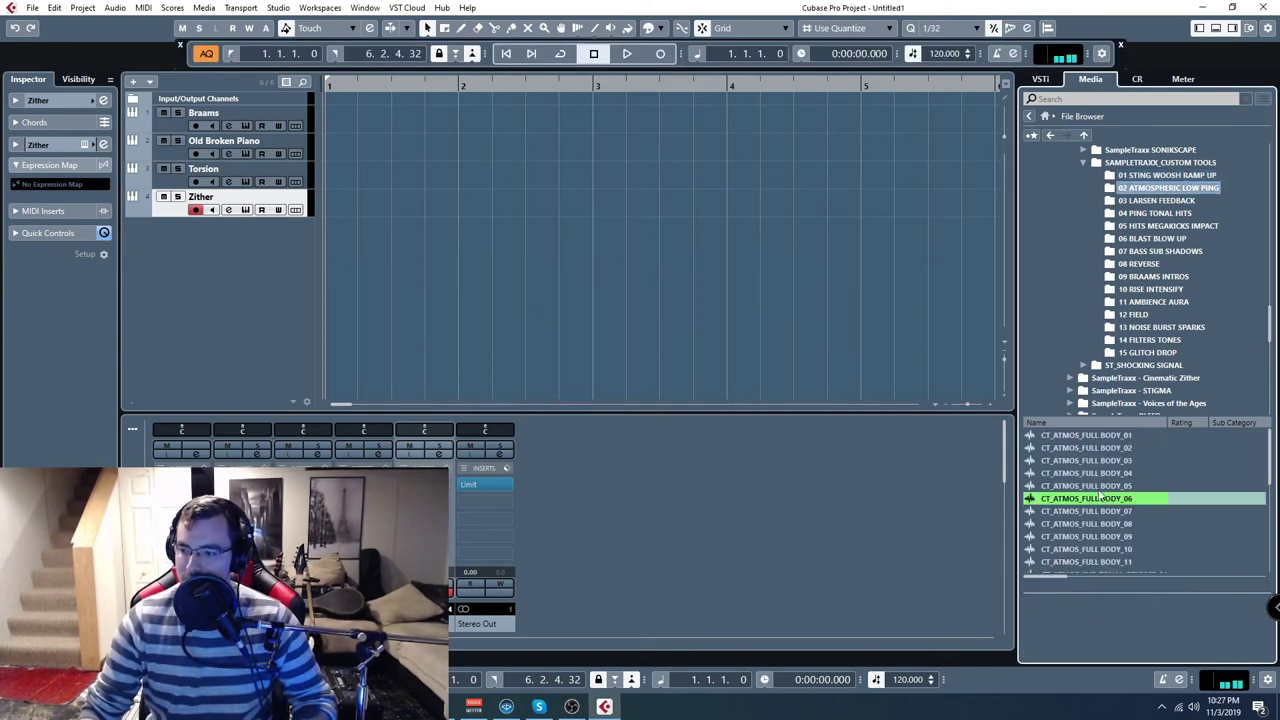
scroll(1110, 505, down, 5)
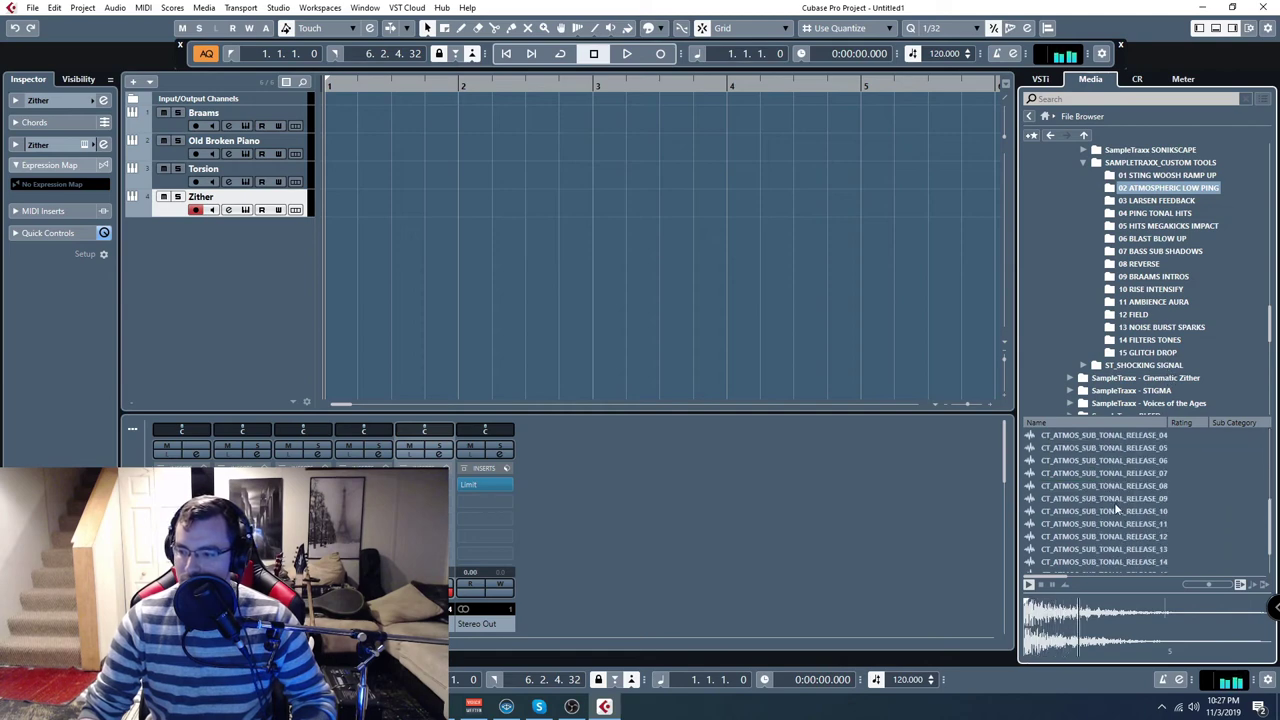
click(1116, 503)
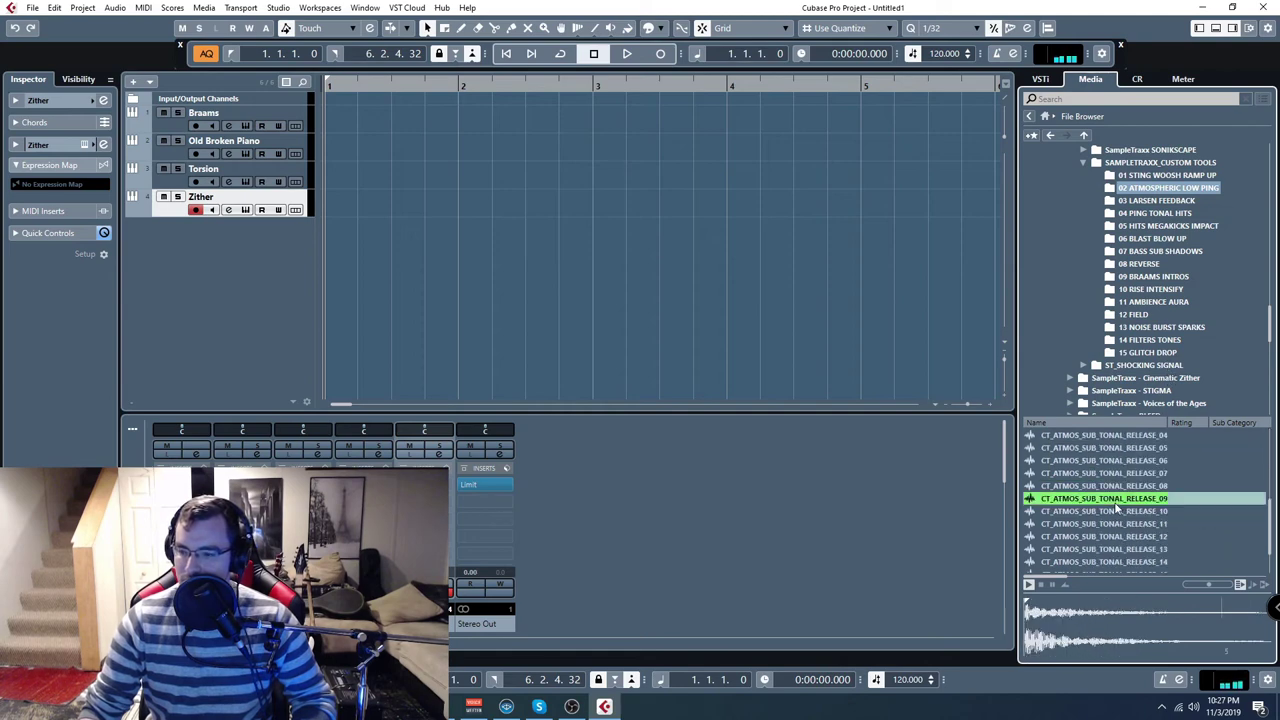
Audition CT_CLEAN FEEDBACK_07, CT_RESONATOR_02 and _03, and CT_SOFT LOW DRONE_01 from the 03 LARSEN FEEDBACK folder.
click(1156, 200)
click(1100, 503)
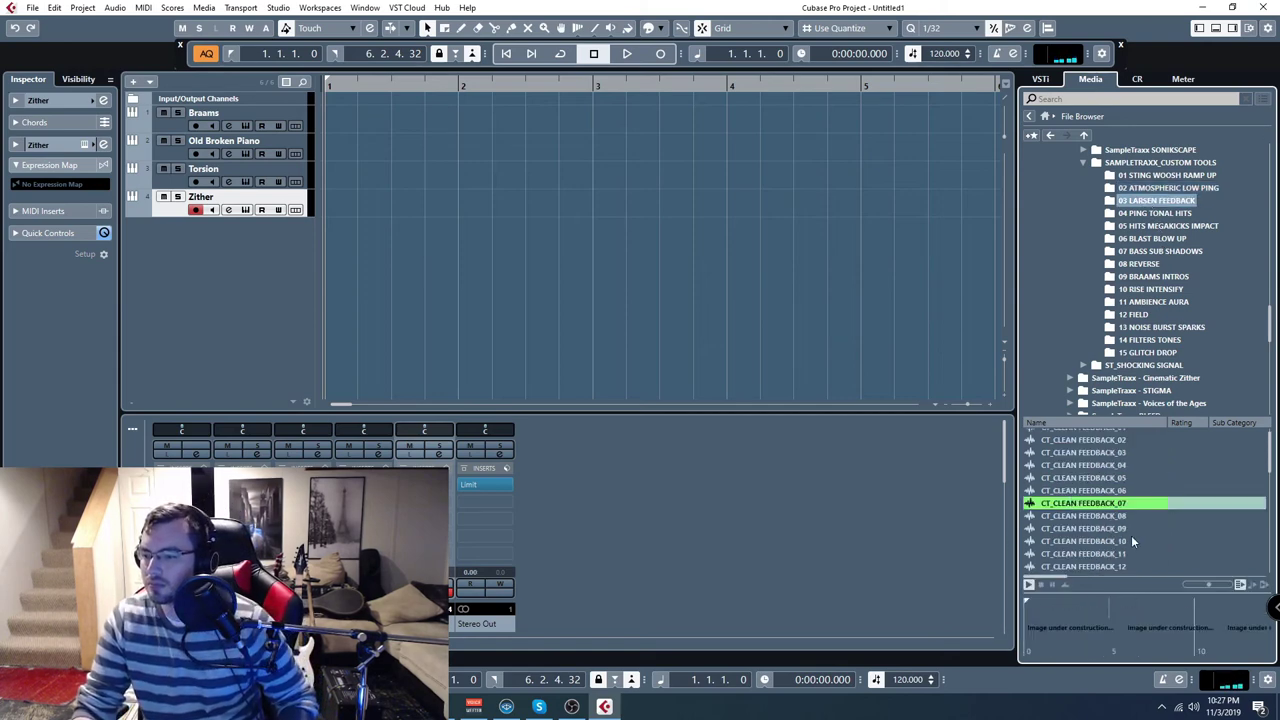
scroll(1100, 500, down, 3)
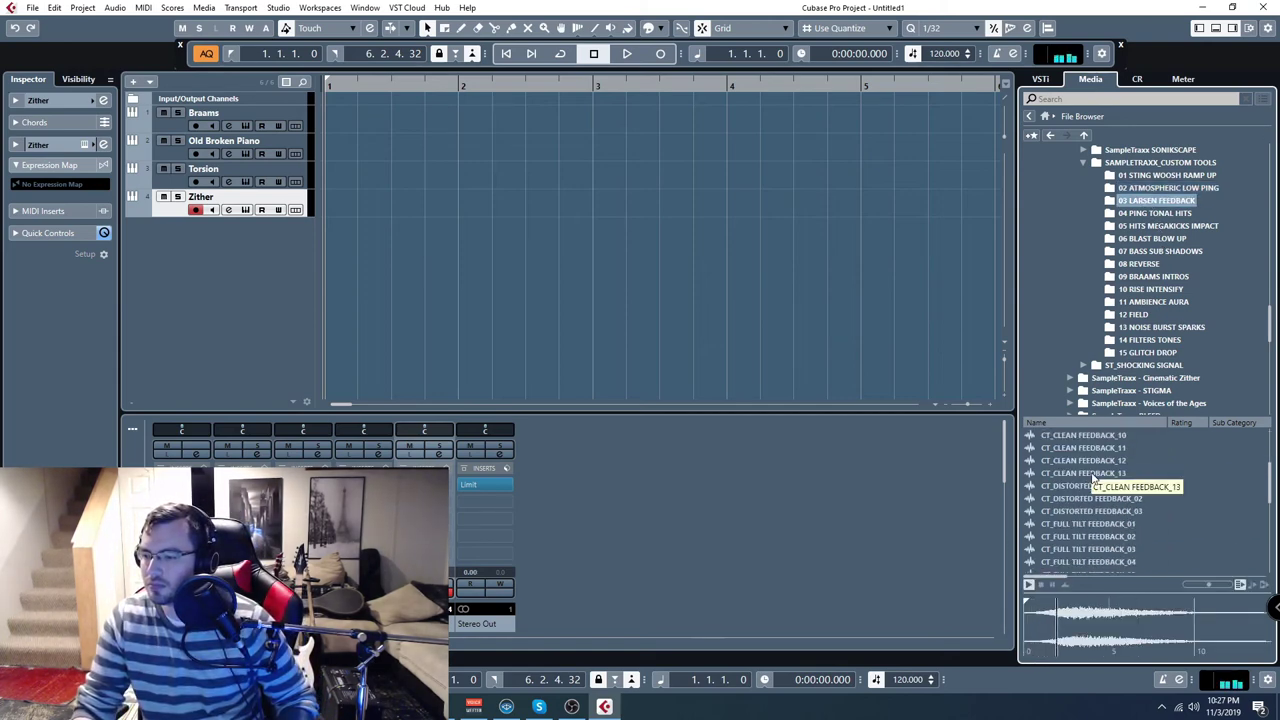
scroll(1090, 490, down, 3)
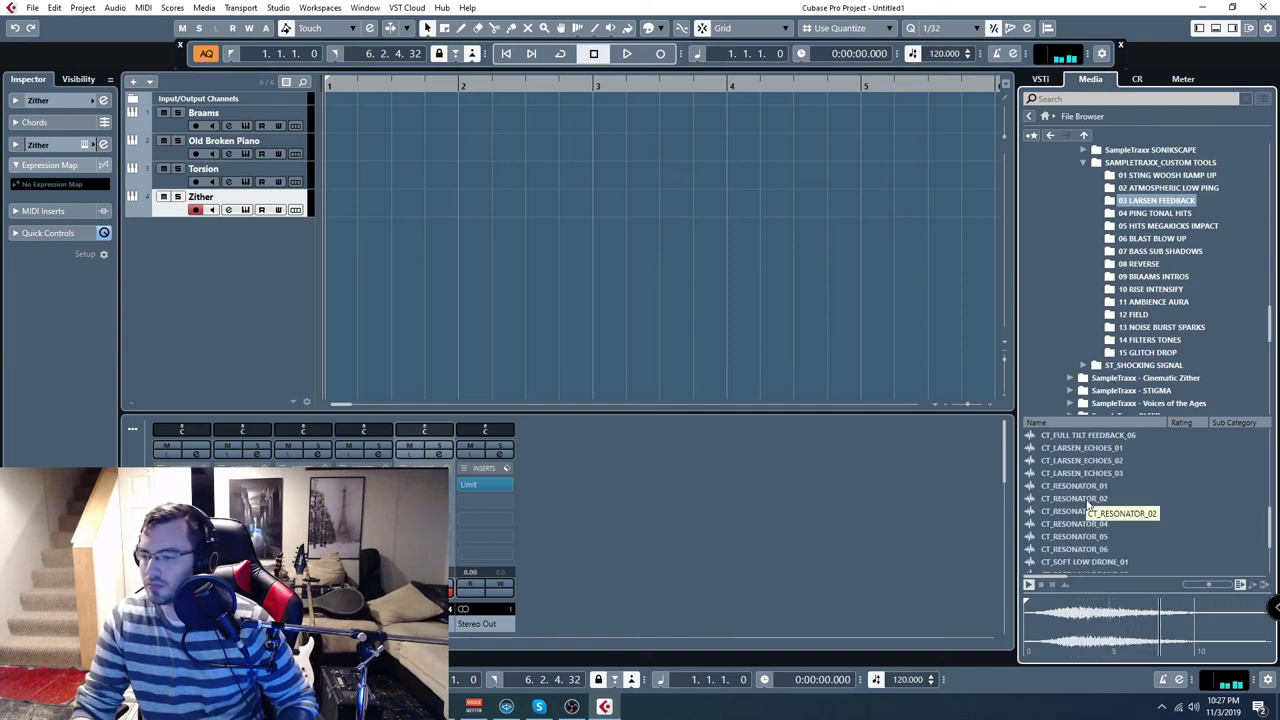
click(1088, 500)
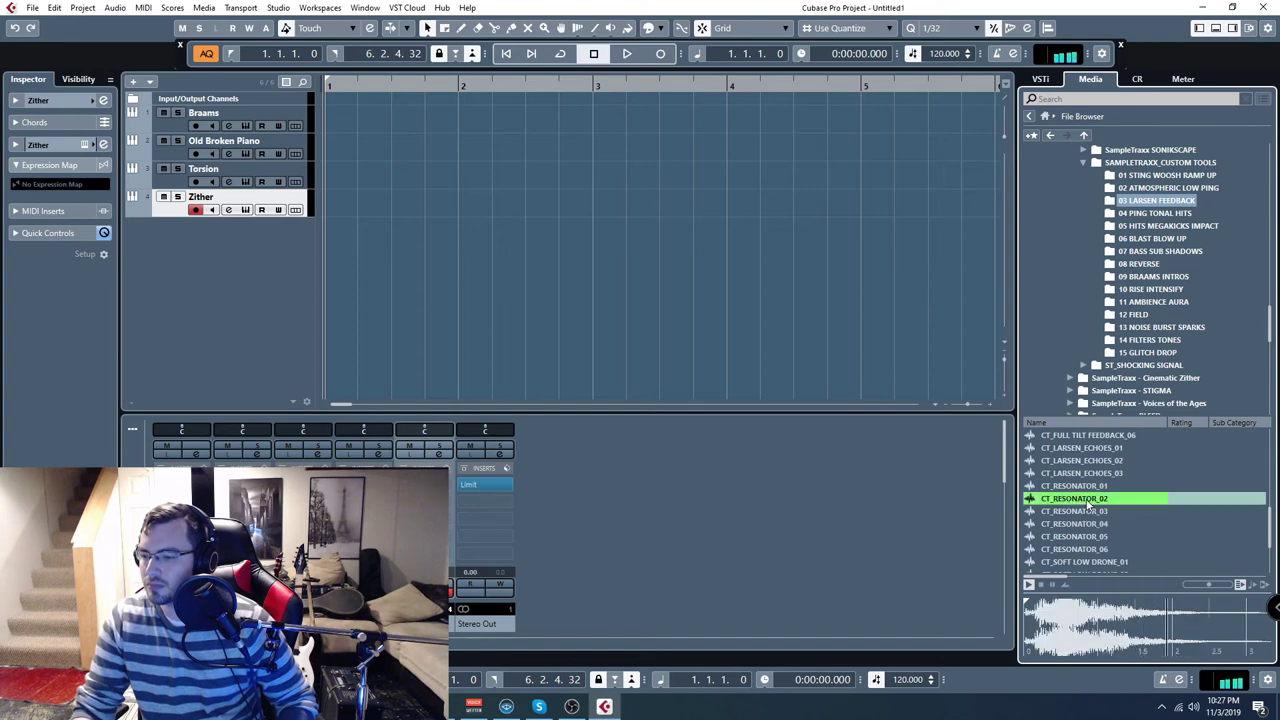
click(1082, 512)
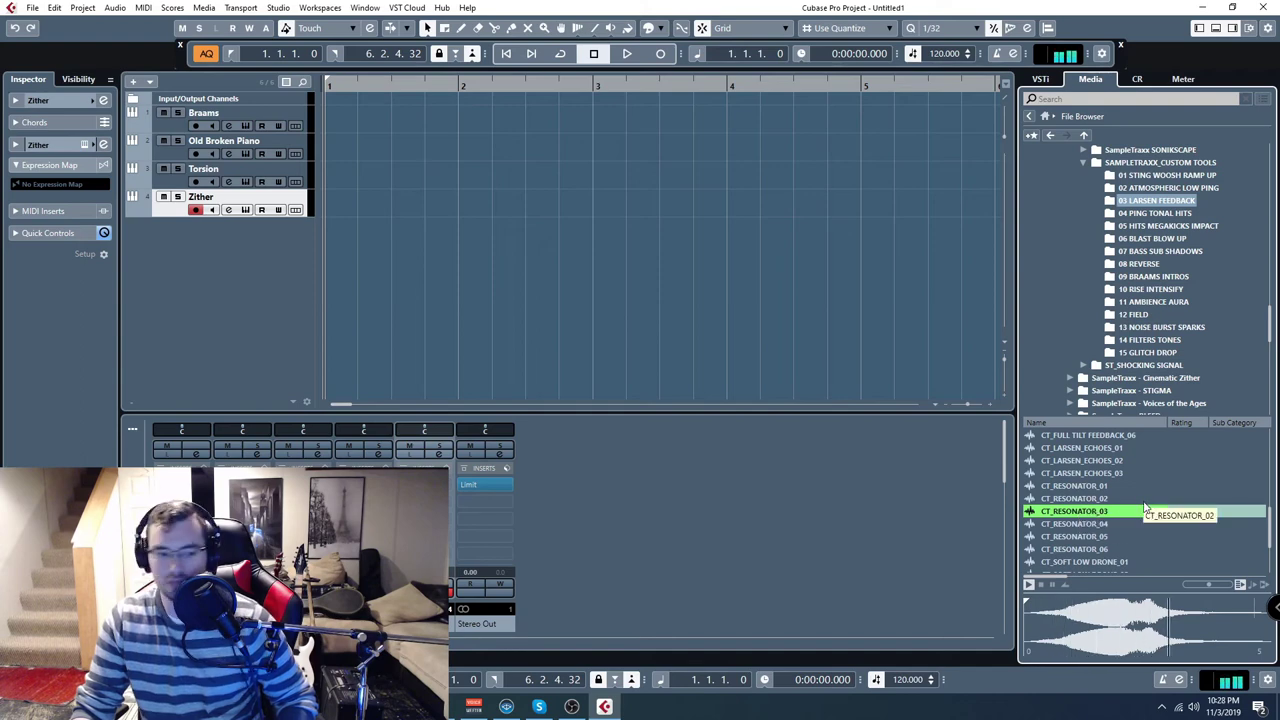
scroll(1110, 516, down, 2)
click(1122, 511)
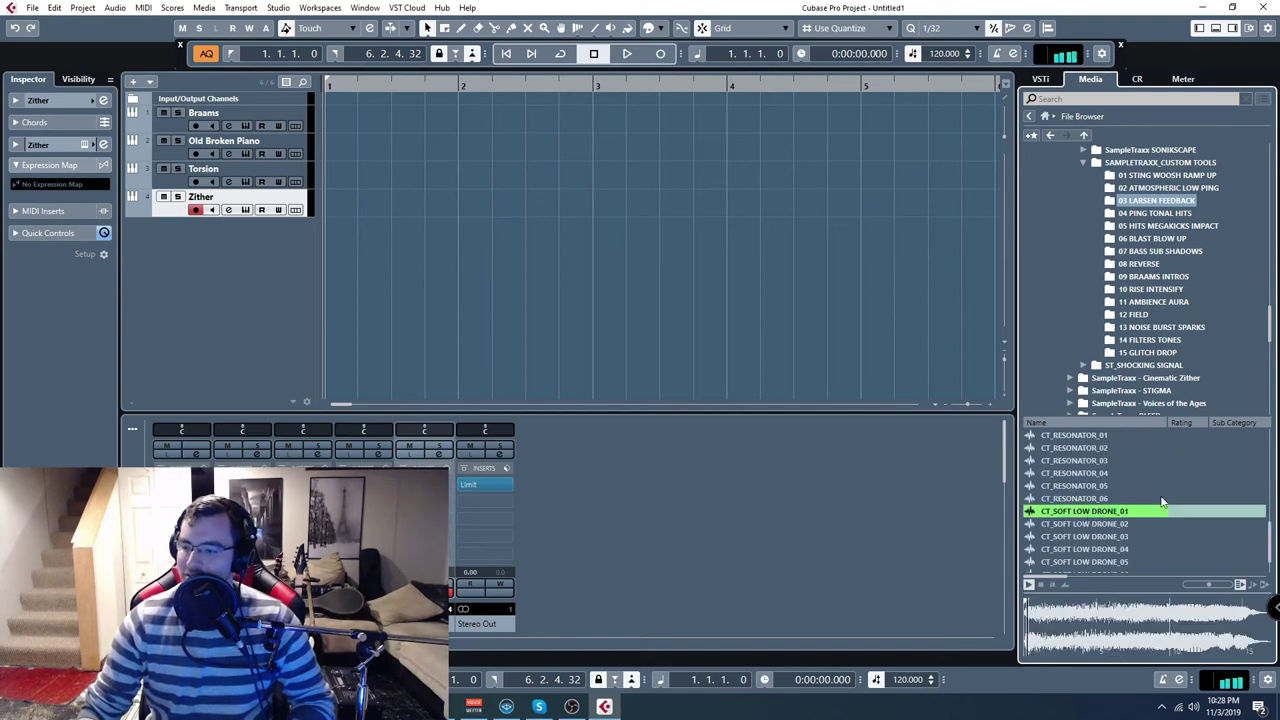
scroll(1122, 511, down, 1)
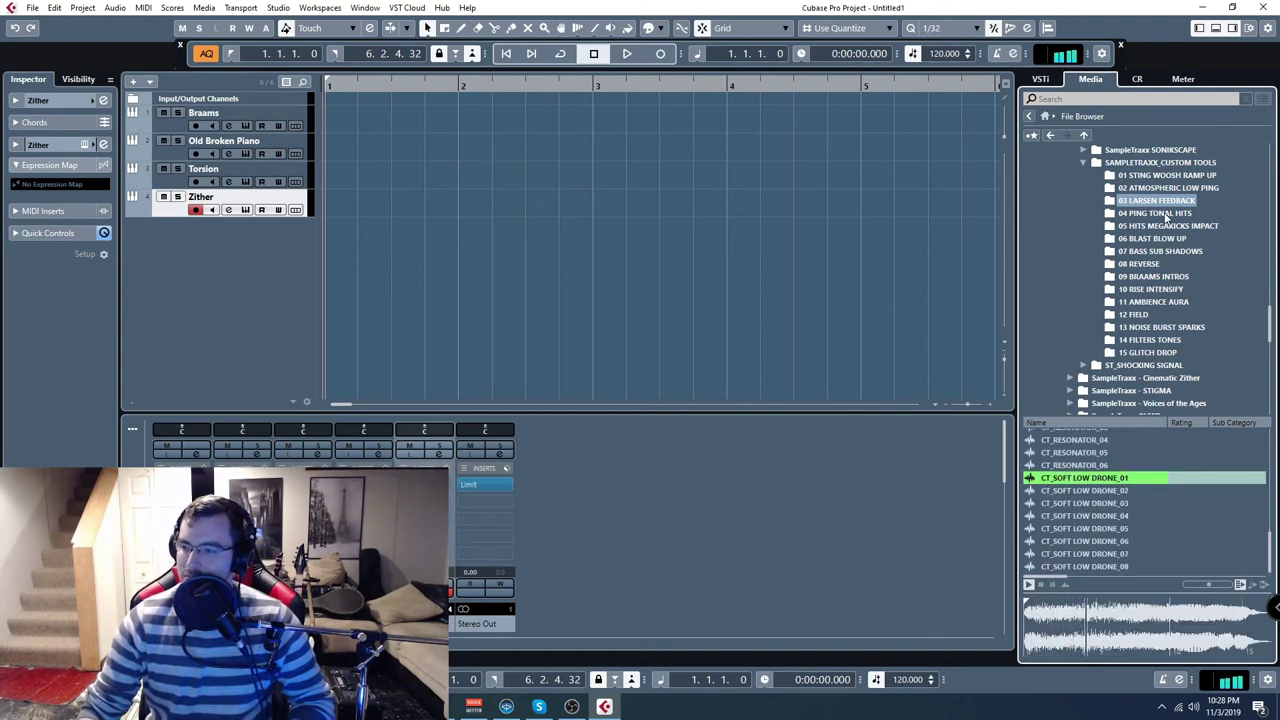
Audition CT_PING_CLEAN_TONAL_05 and _03 and CT_PING_HIT_CUSTOM_06 from the 04 PING TONAL HITS folder.
click(1163, 214)
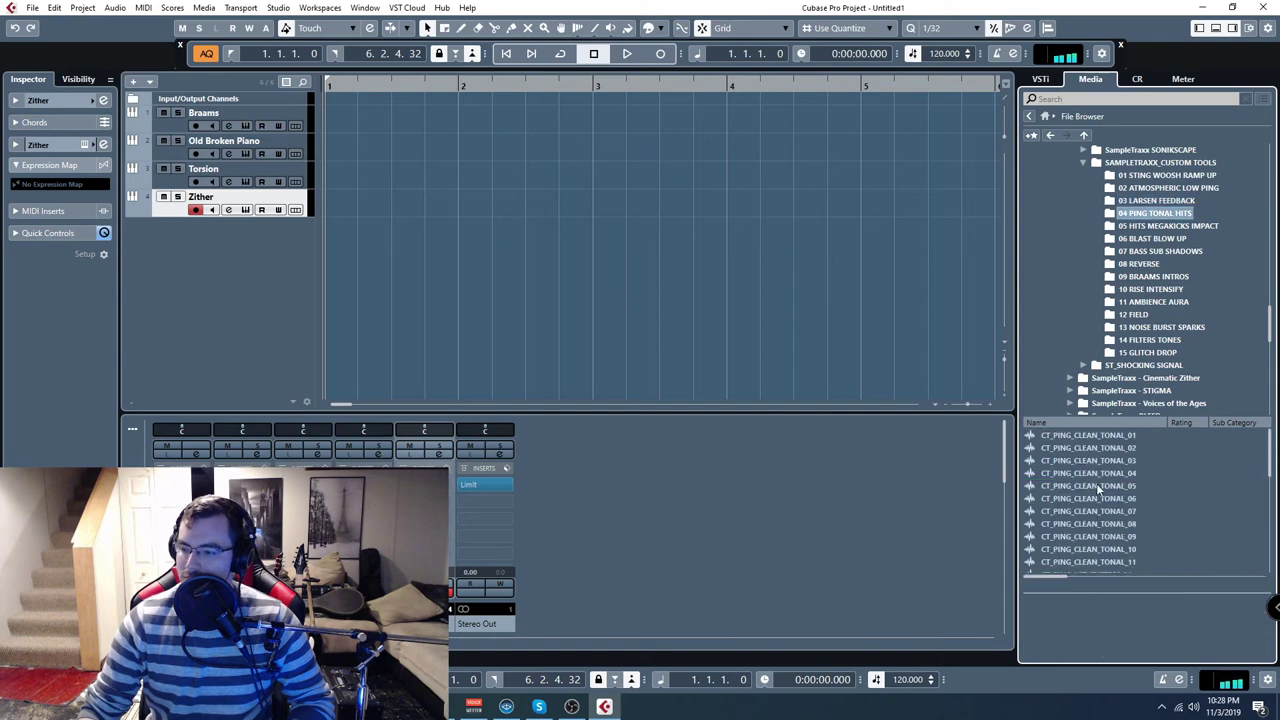
click(1100, 486)
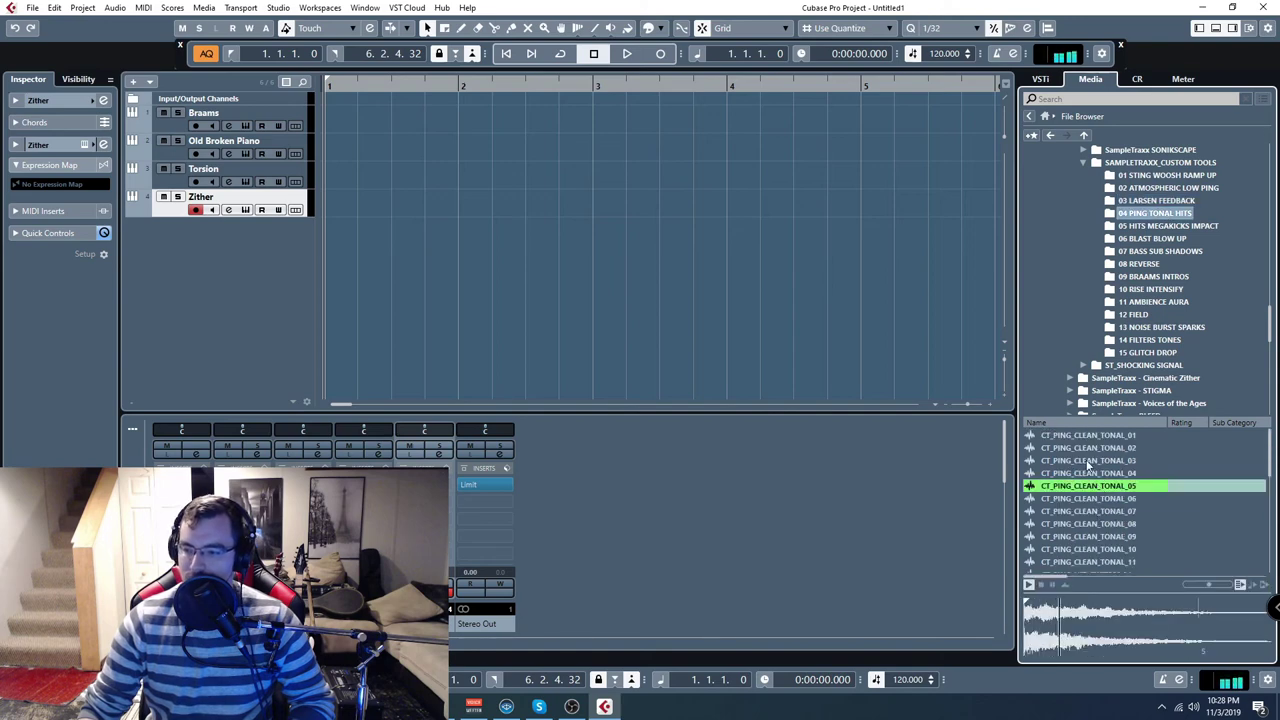
click(1090, 462)
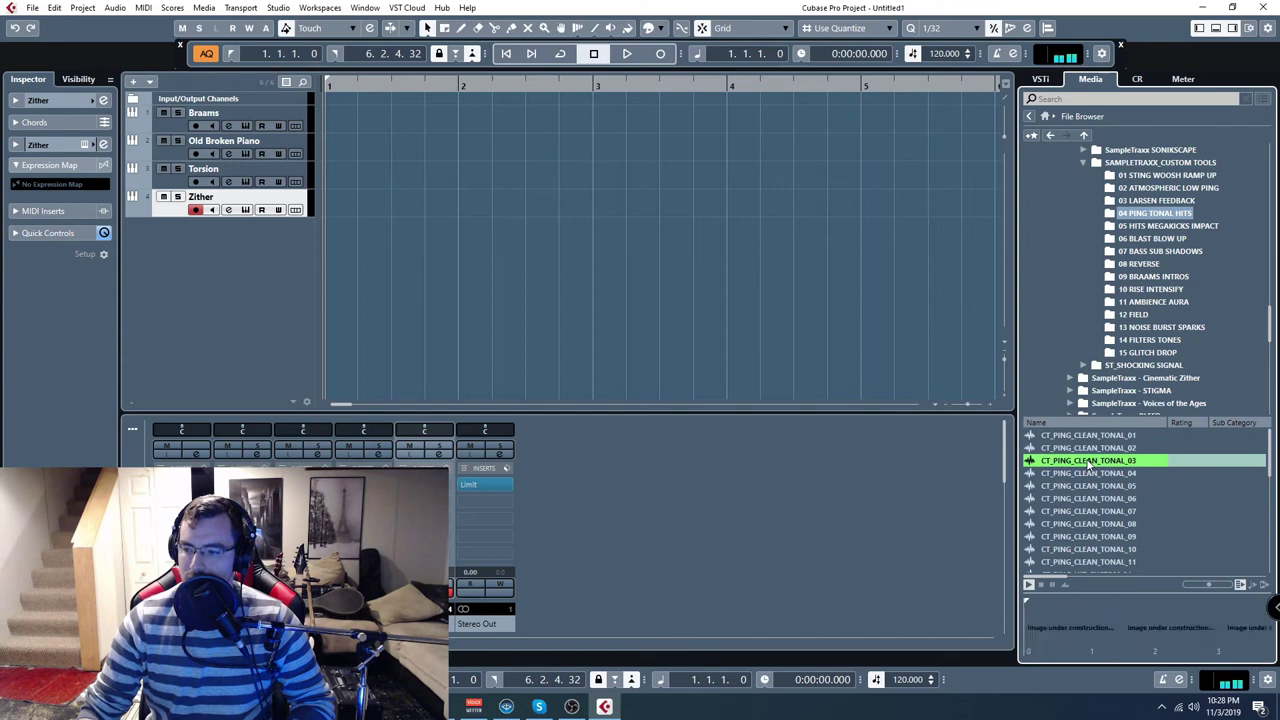
scroll(1100, 517, down, 3)
click(1100, 512)
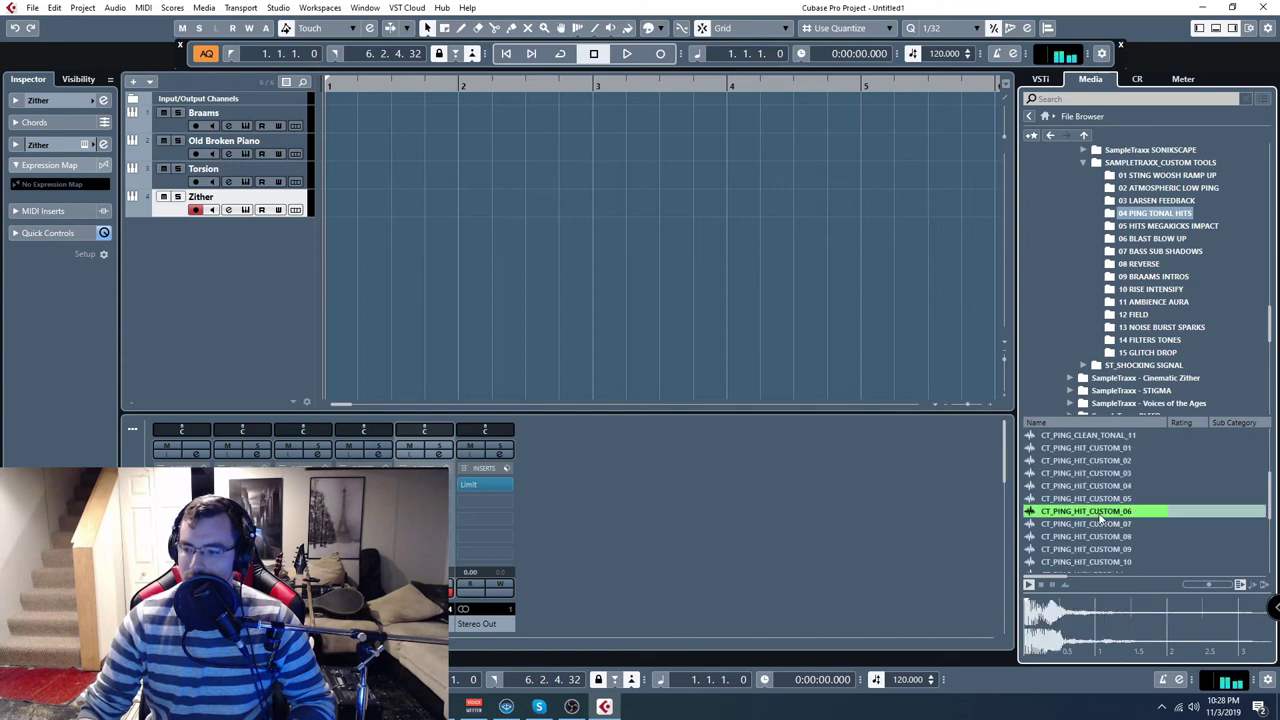
Audition CT_BLAST_BLOW UP_02, CT_BLAST_BLOW UP COMPOSITE_03 and CT_BLAST_OUTBURST_01 from the 06 BLAST BLOW UP folder.
click(1150, 238)
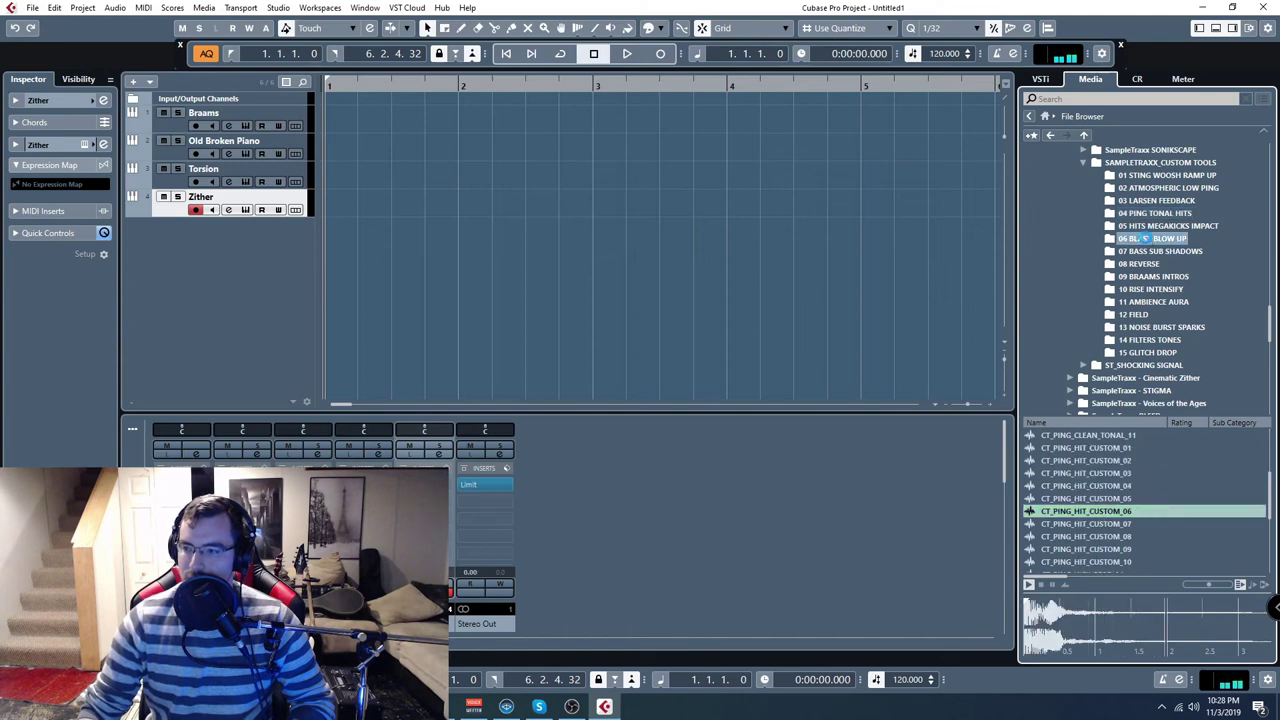
click(1072, 511)
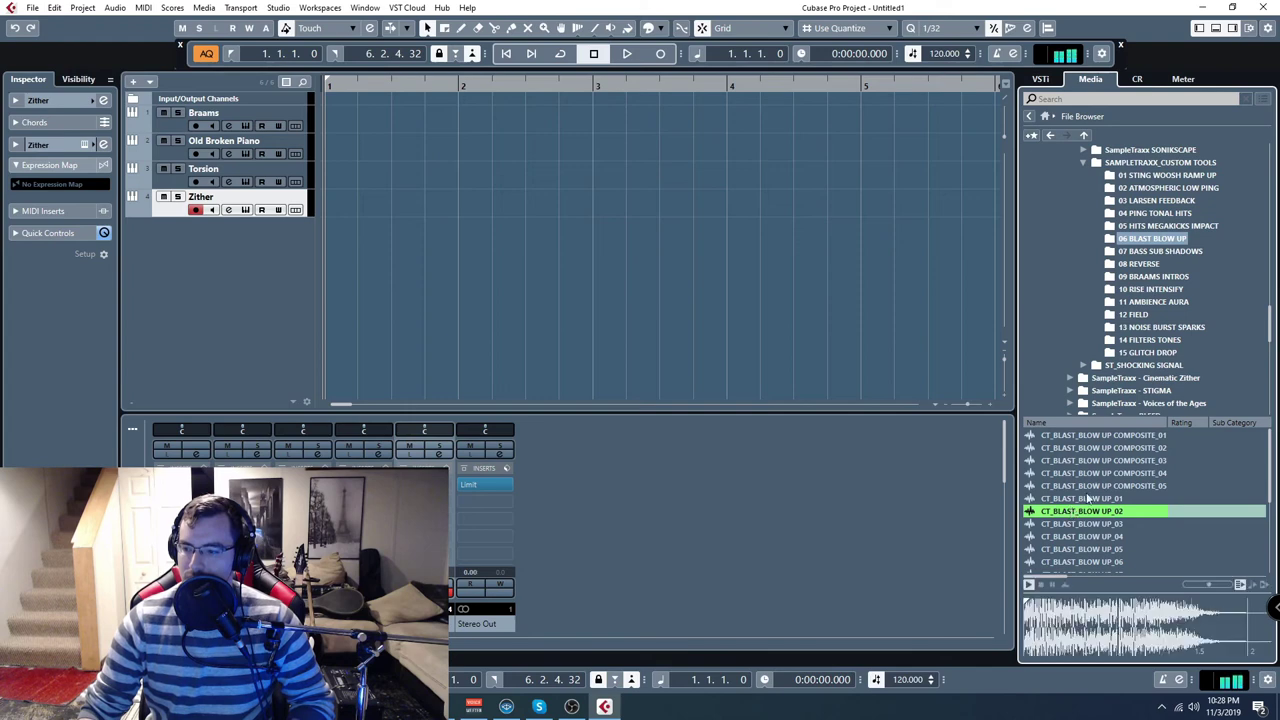
click(1107, 461)
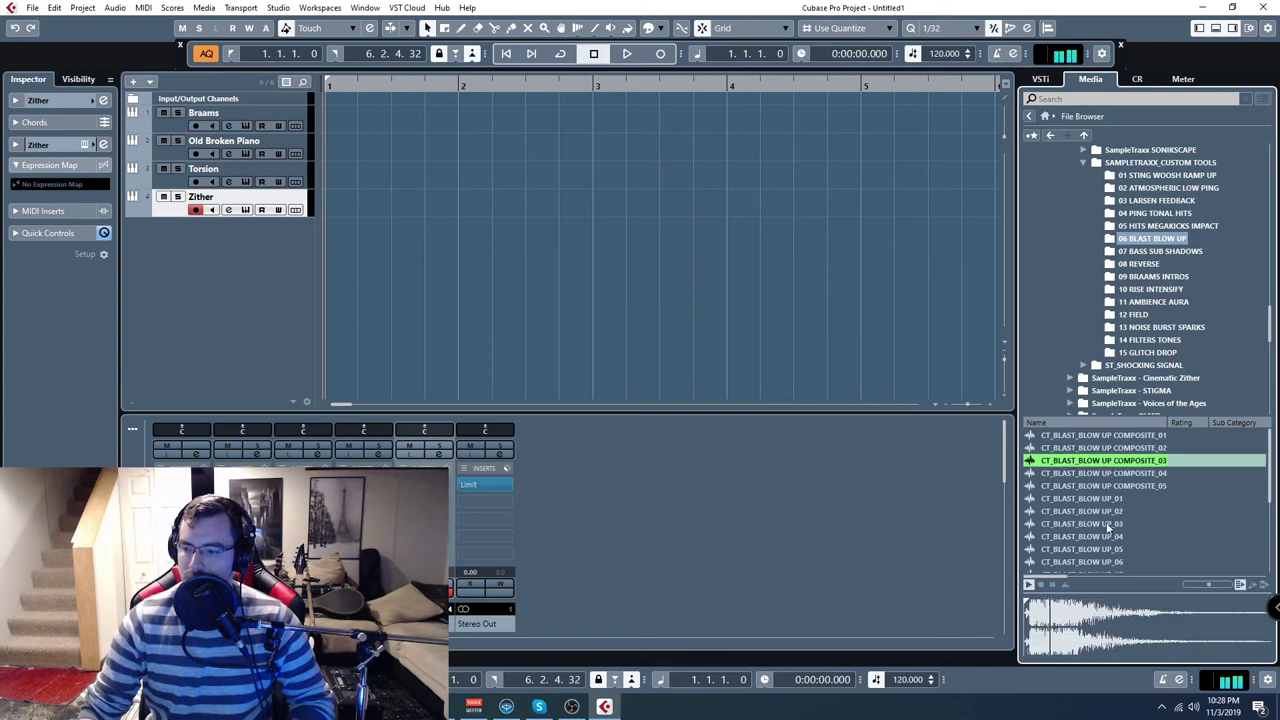
scroll(1108, 530, down, 4)
click(1104, 529)
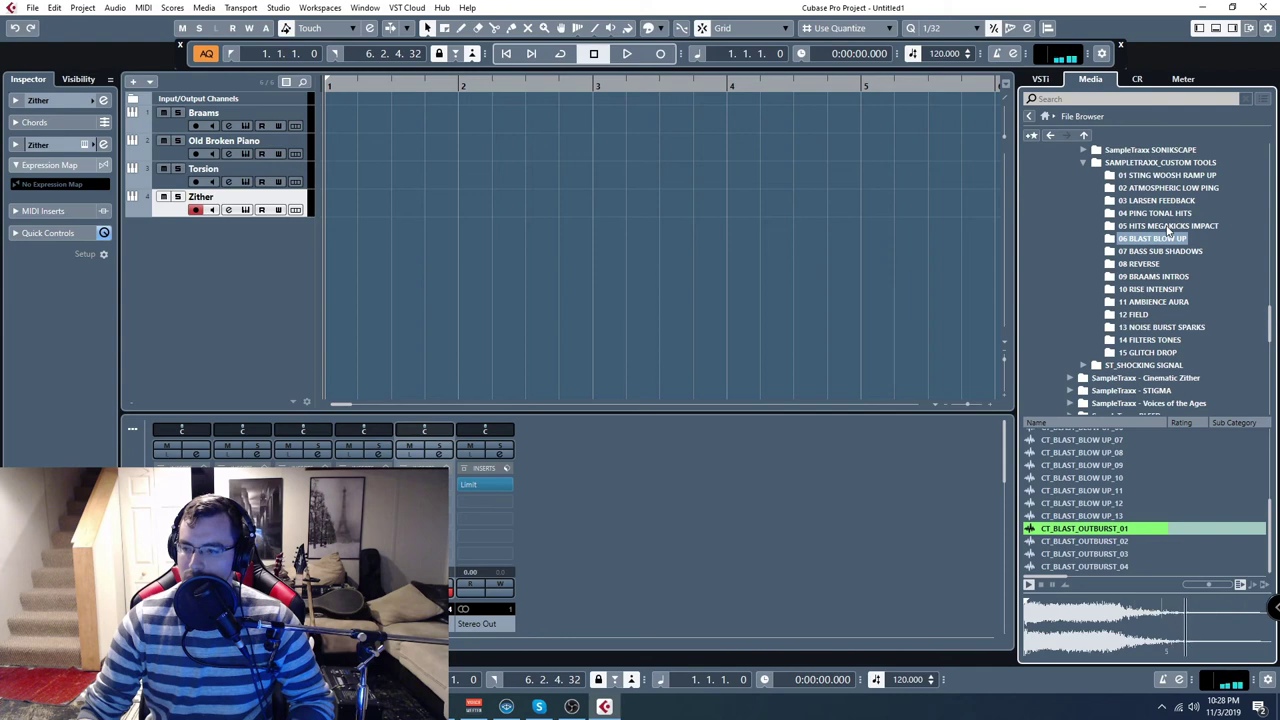
Audition CT_HIT_BOOM_KICK_03, CT_ELECTRIC IMPACT_04 and CT_HIT_HYBRID ELECTRIC_02 from the 05 HITS MEGAKICKS IMPACT folder.
click(1168, 226)
click(1097, 537)
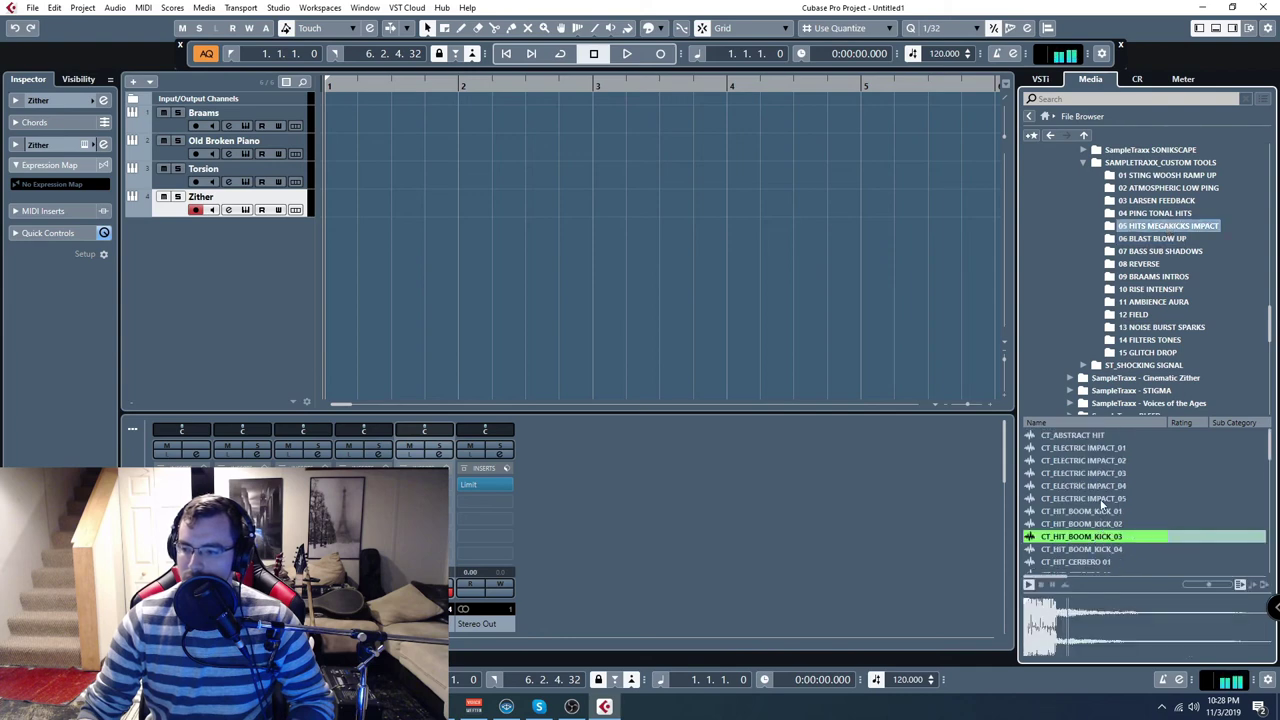
click(1105, 487)
scroll(1100, 495, down, 5)
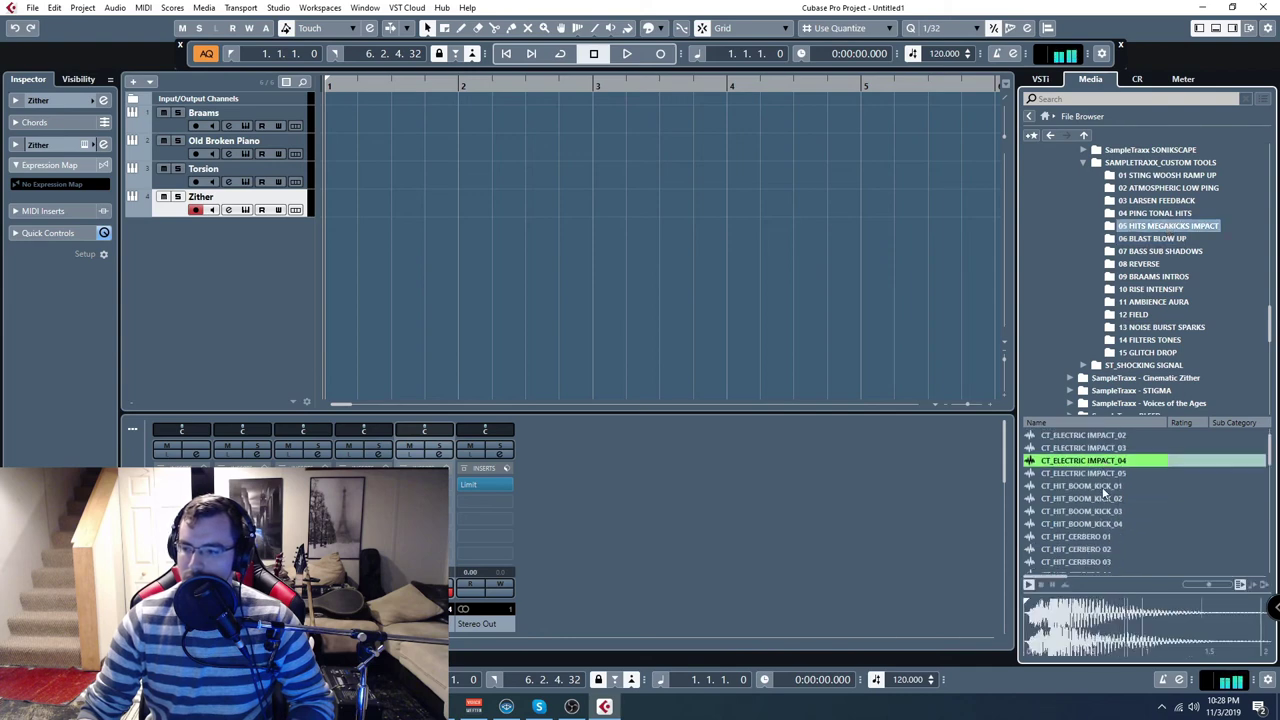
click(1083, 537)
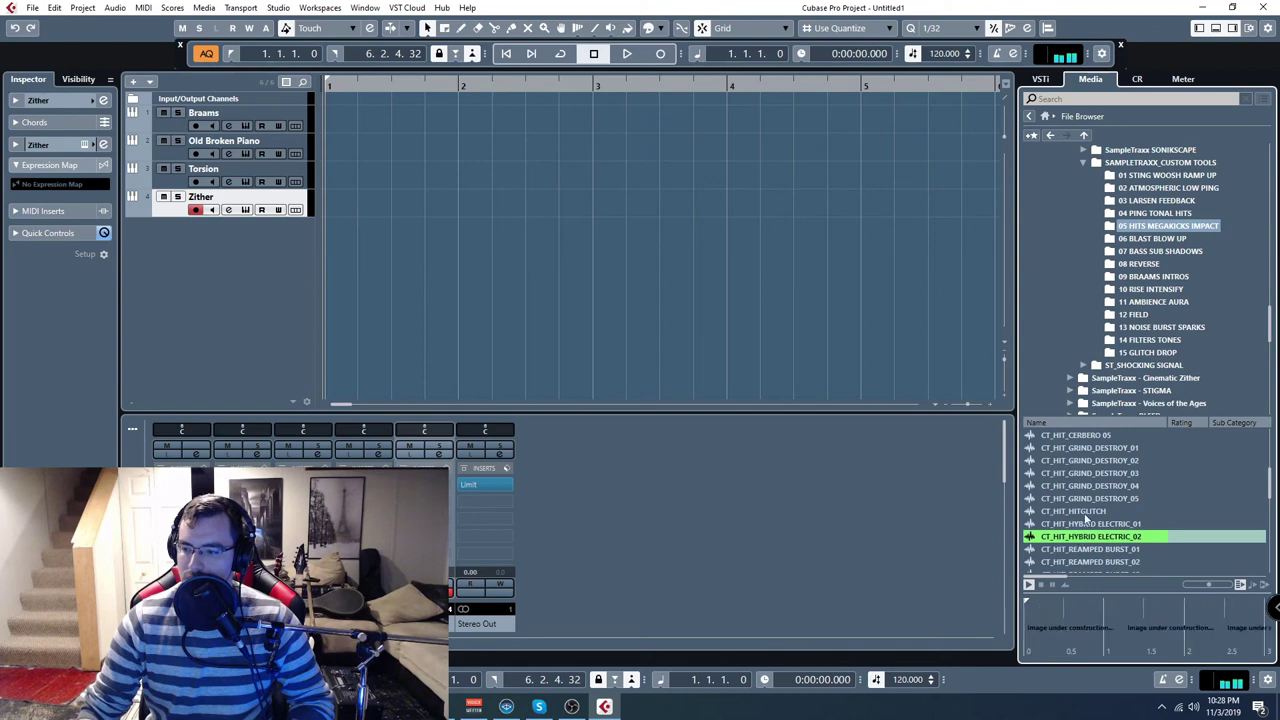
Audition the CT_BRAAMS samples CLEAN DISTORTION 02, CINEMATIC LARSEN 03, DYNO BRAAMS and SYNTH BEND 02 from the 09 BRAAMS INTROS folder.
click(1141, 278)
click(1081, 515)
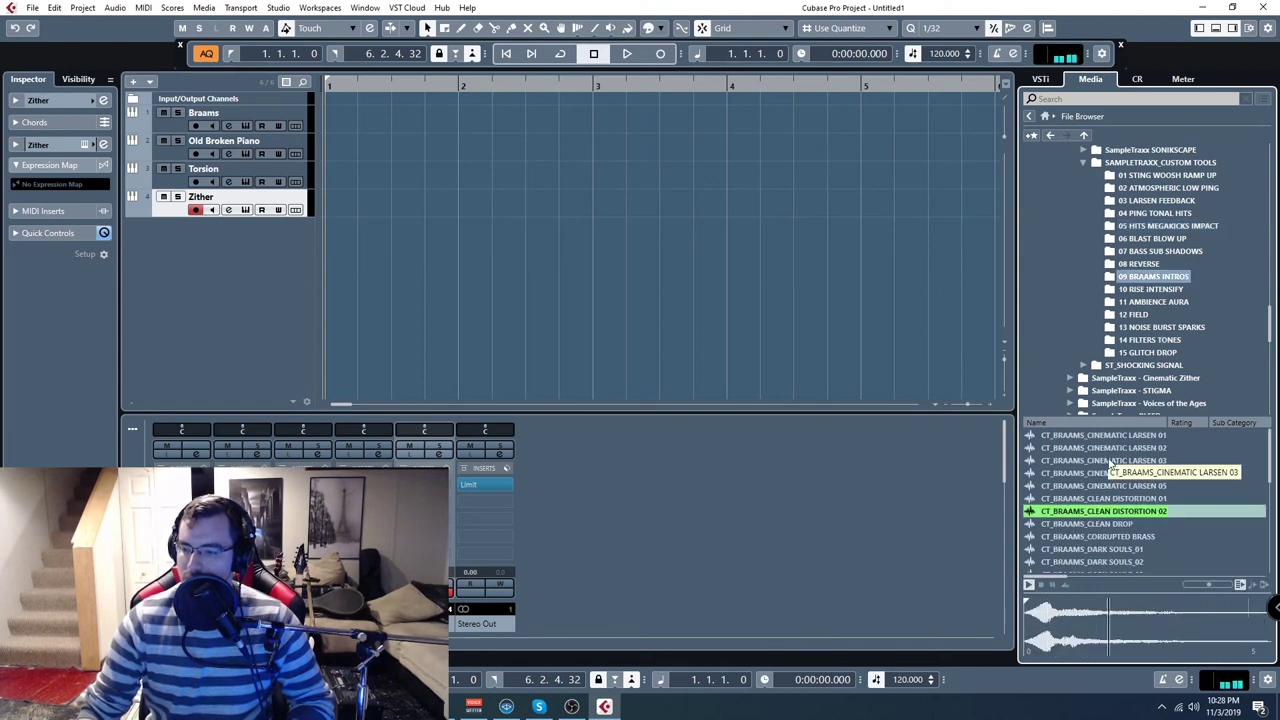
click(1110, 463)
scroll(1105, 513, down, 5)
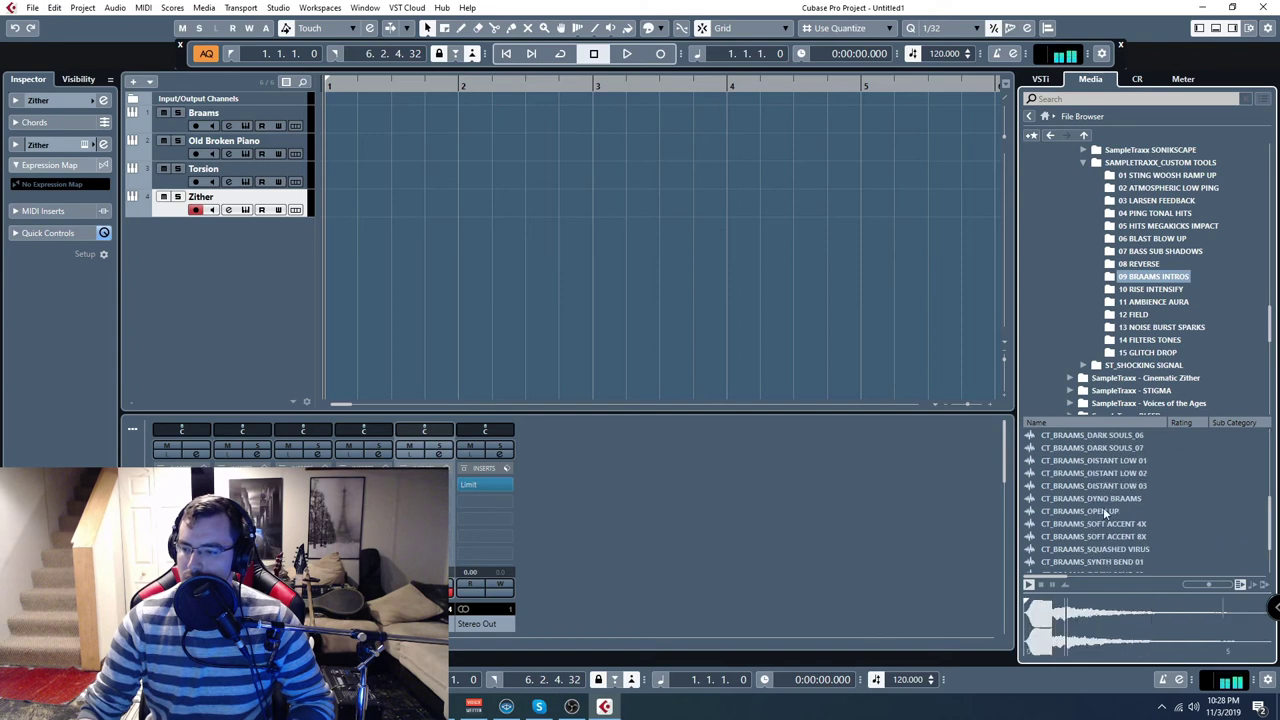
click(1106, 499)
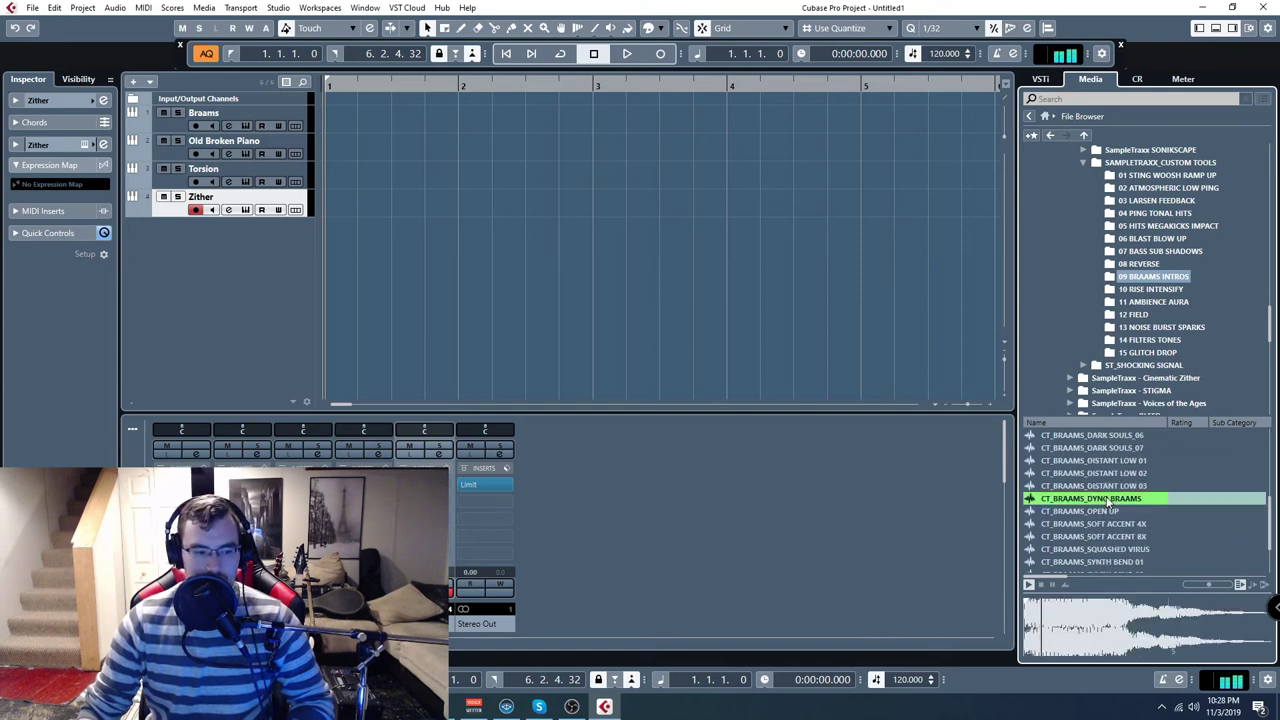
scroll(1105, 510, down, 3)
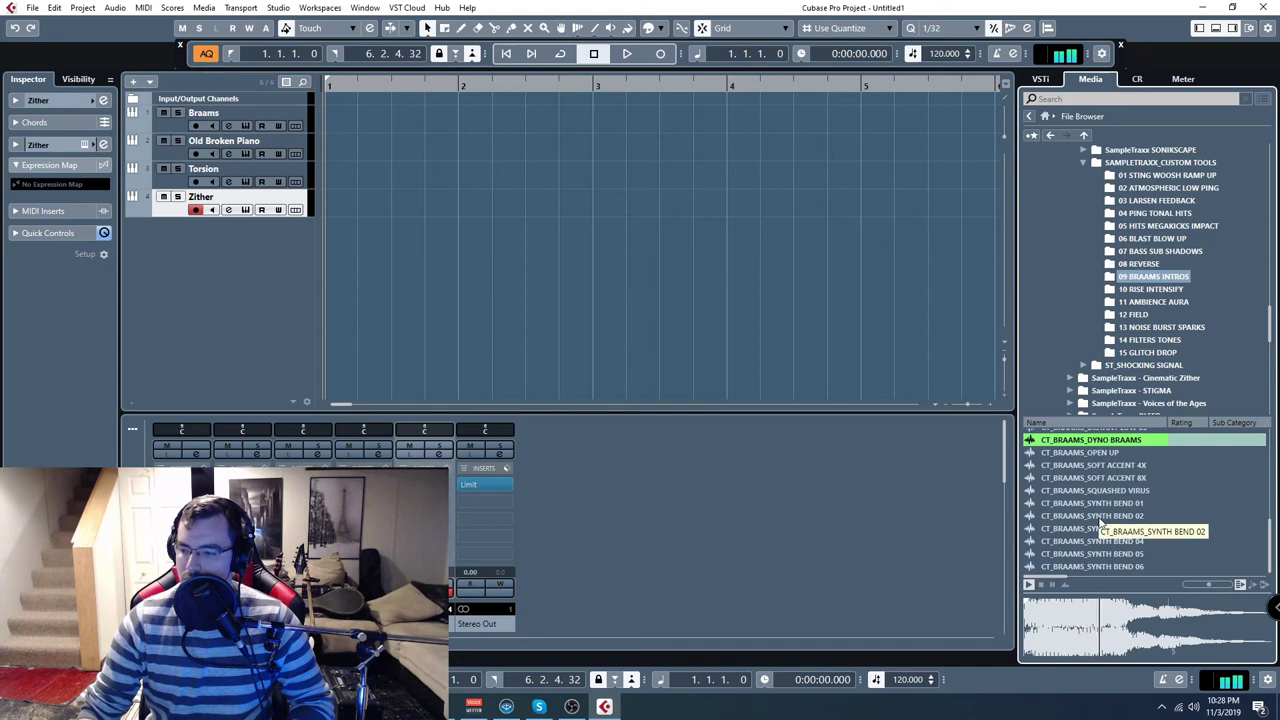
click(1101, 518)
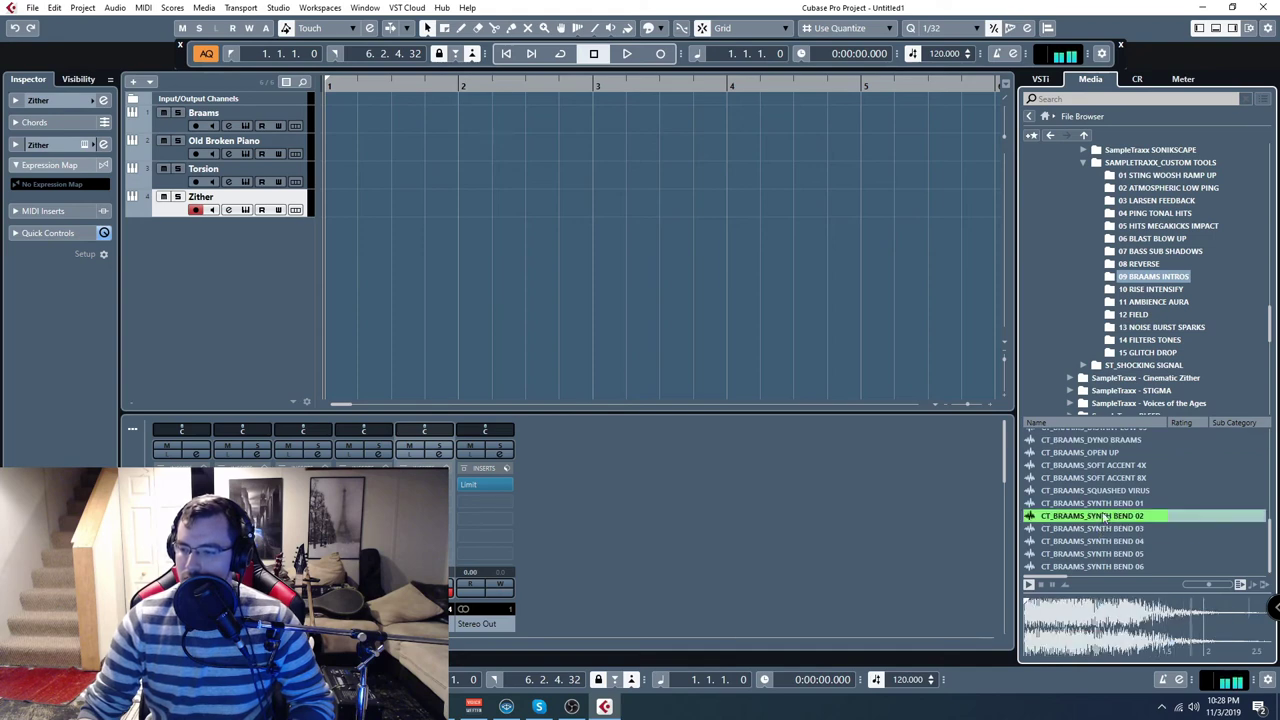
Audition CT_BRAAMS_SOFT ACCENT 8X and 4X, and replay CT_BRAAMS_SYNTH BEND 02.
click(1113, 477)
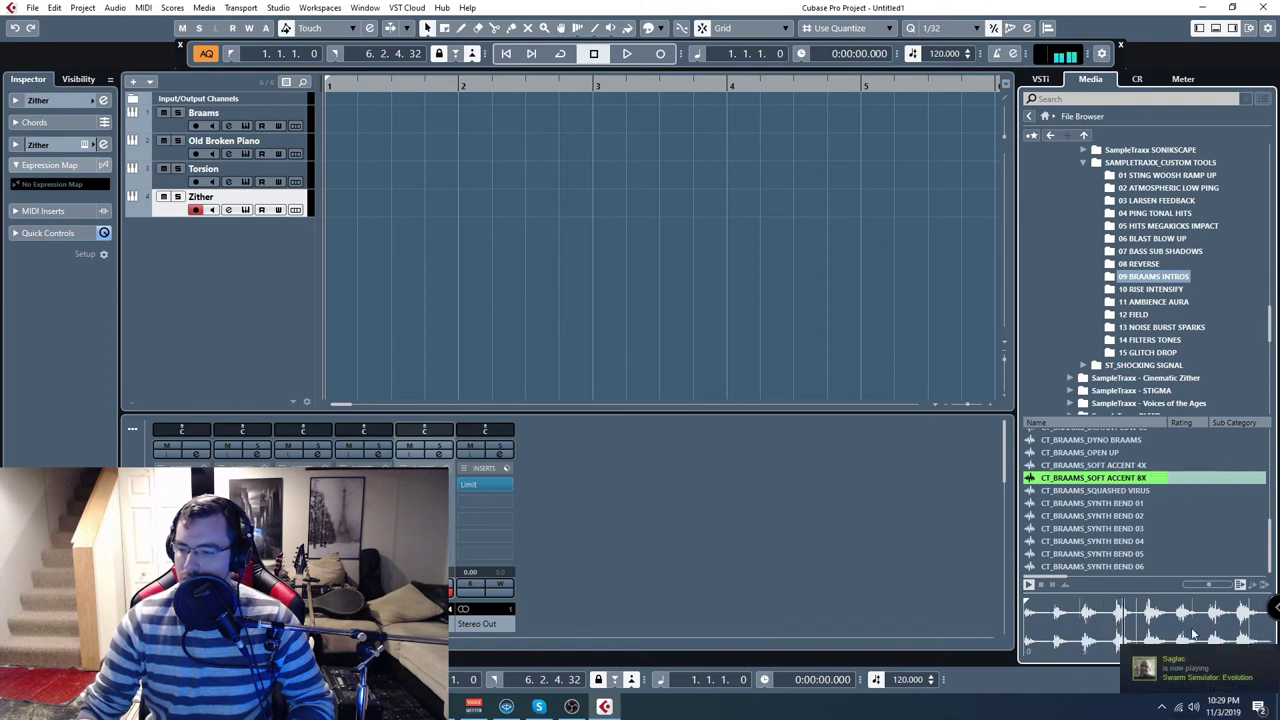
click(1106, 466)
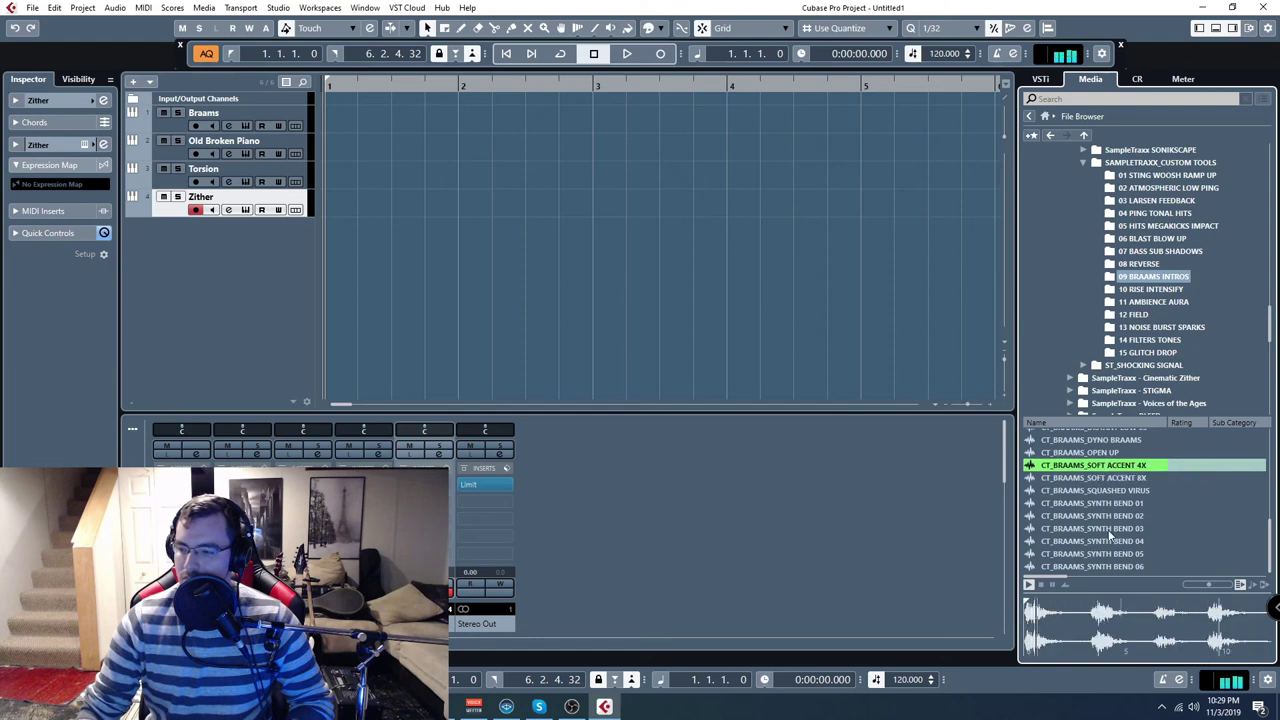
click(1109, 516)
Audition the CT_RISE_BRIGHT_SIMPLE AS THIS riser and CT_RISE_SHORT_SWEEP_02 from the 10 RISE INTENSIFY folder.
scroll(1144, 301, down, 1)
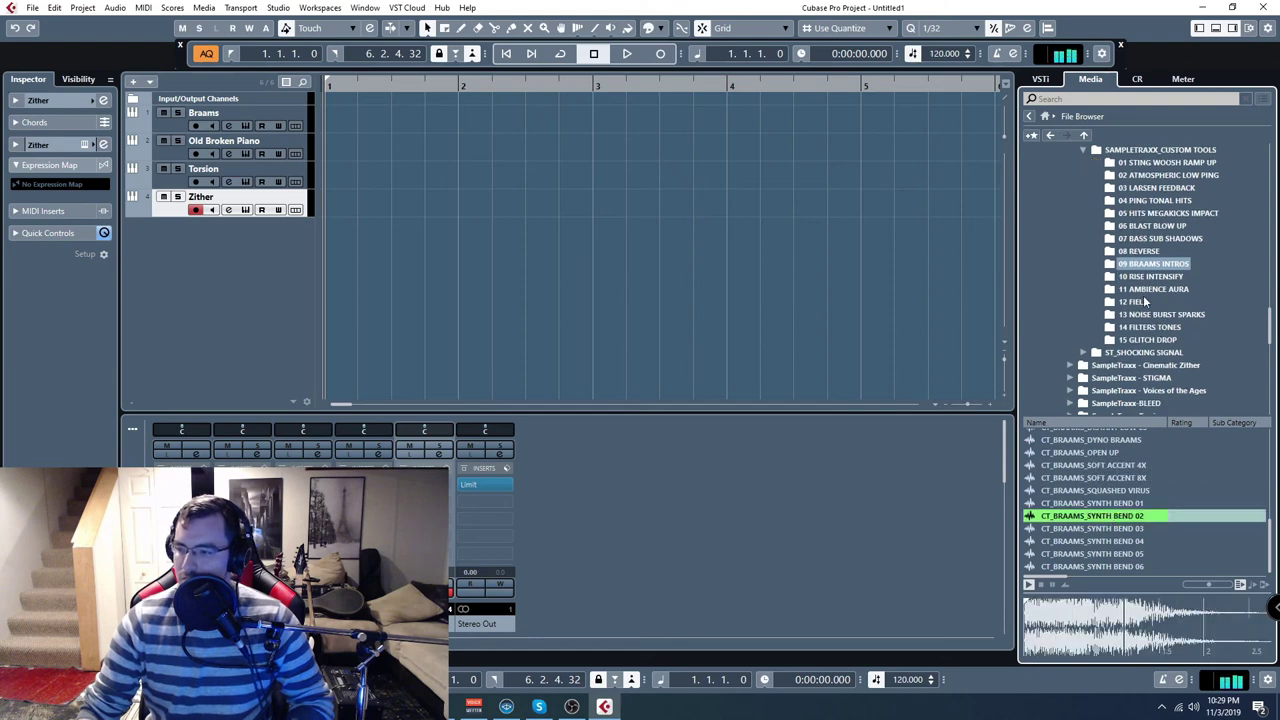
click(1150, 276)
click(1097, 523)
scroll(1097, 520, down, 1)
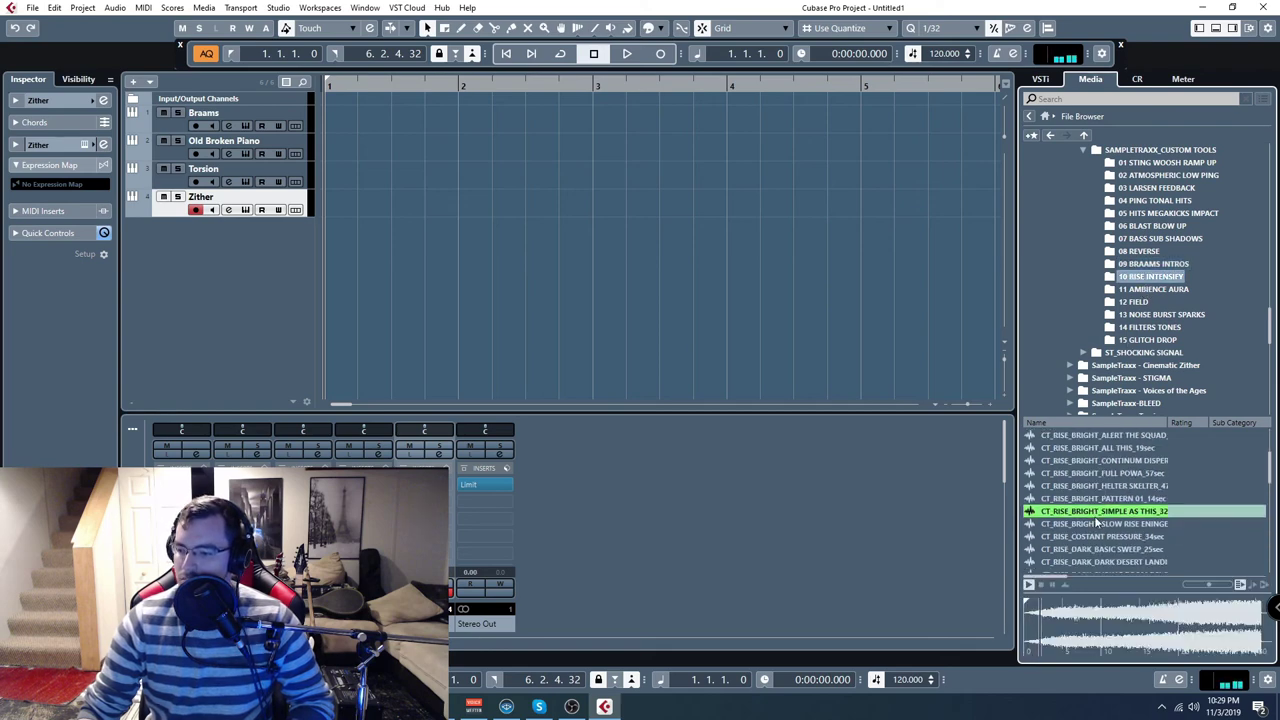
scroll(1094, 516, down, 5)
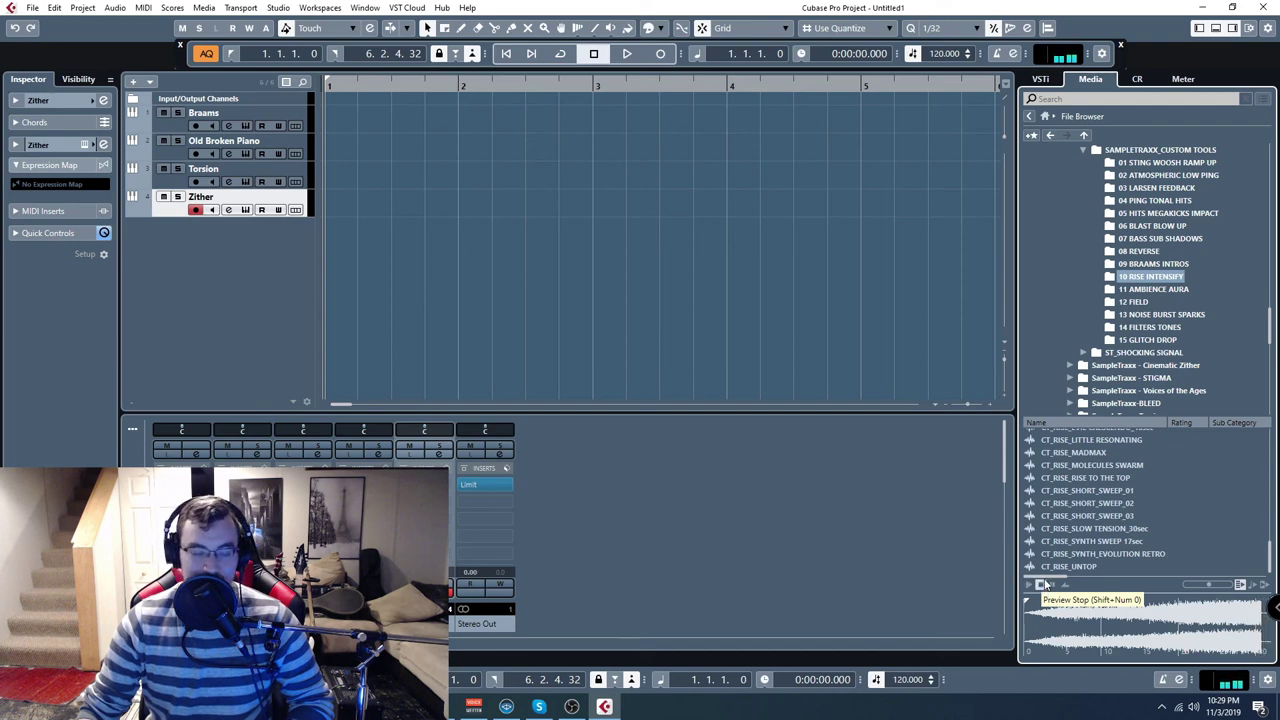
click(1105, 504)
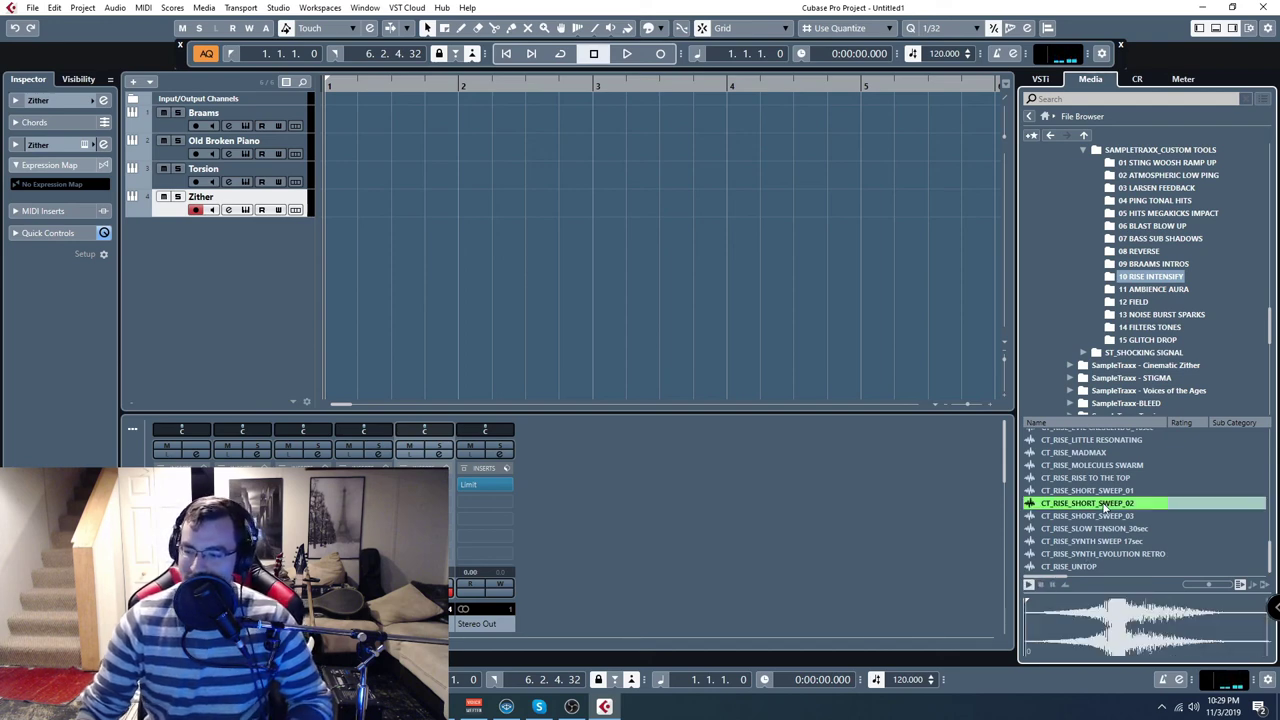
Audition CT_AMP BURST_NOISE_SIZZLE_02 and CT_ELECTRIC CUSTOM NOISE_03 from the 13 NOISE BURST SPARKS folder.
click(1138, 315)
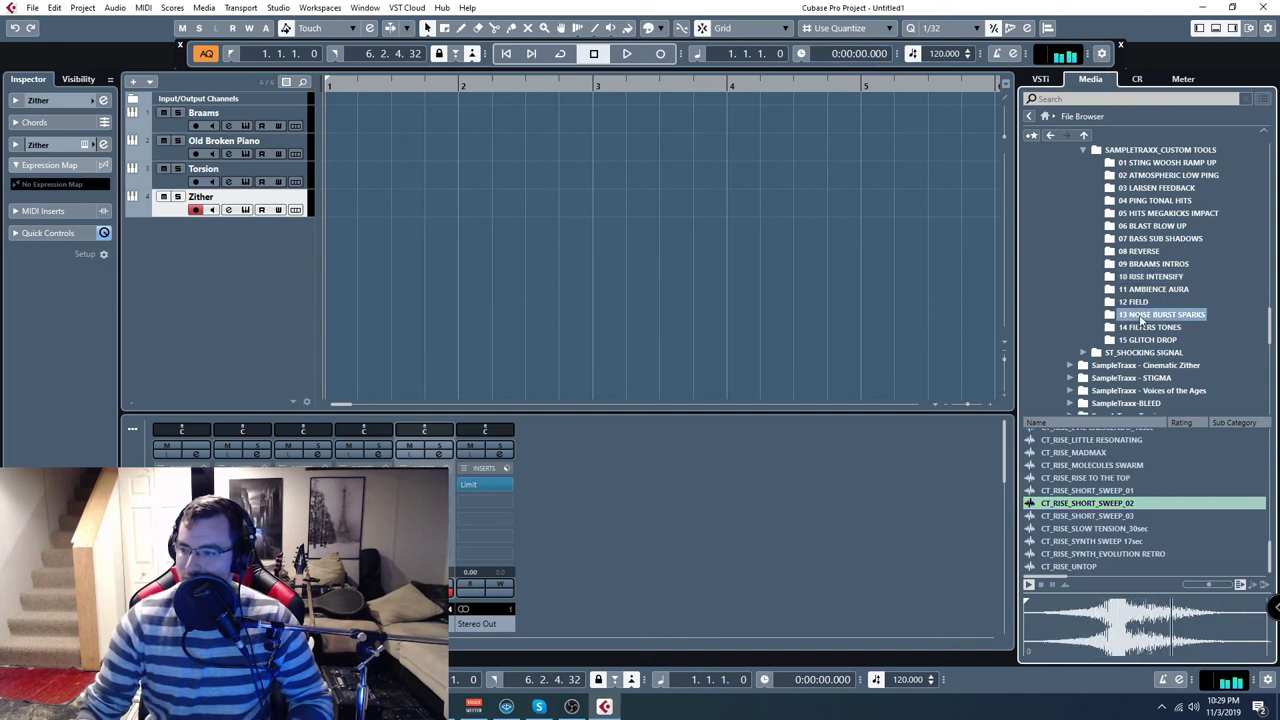
click(1120, 510)
click(1125, 448)
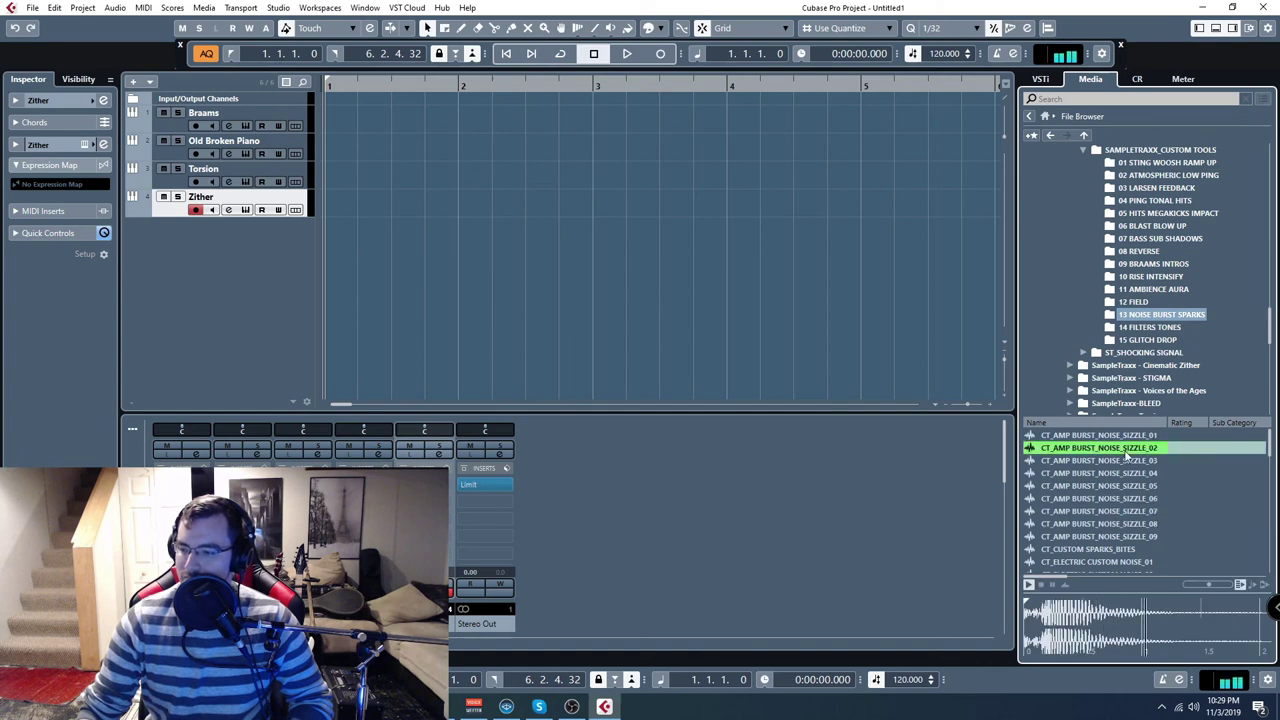
scroll(1127, 452, down, 3)
click(1100, 486)
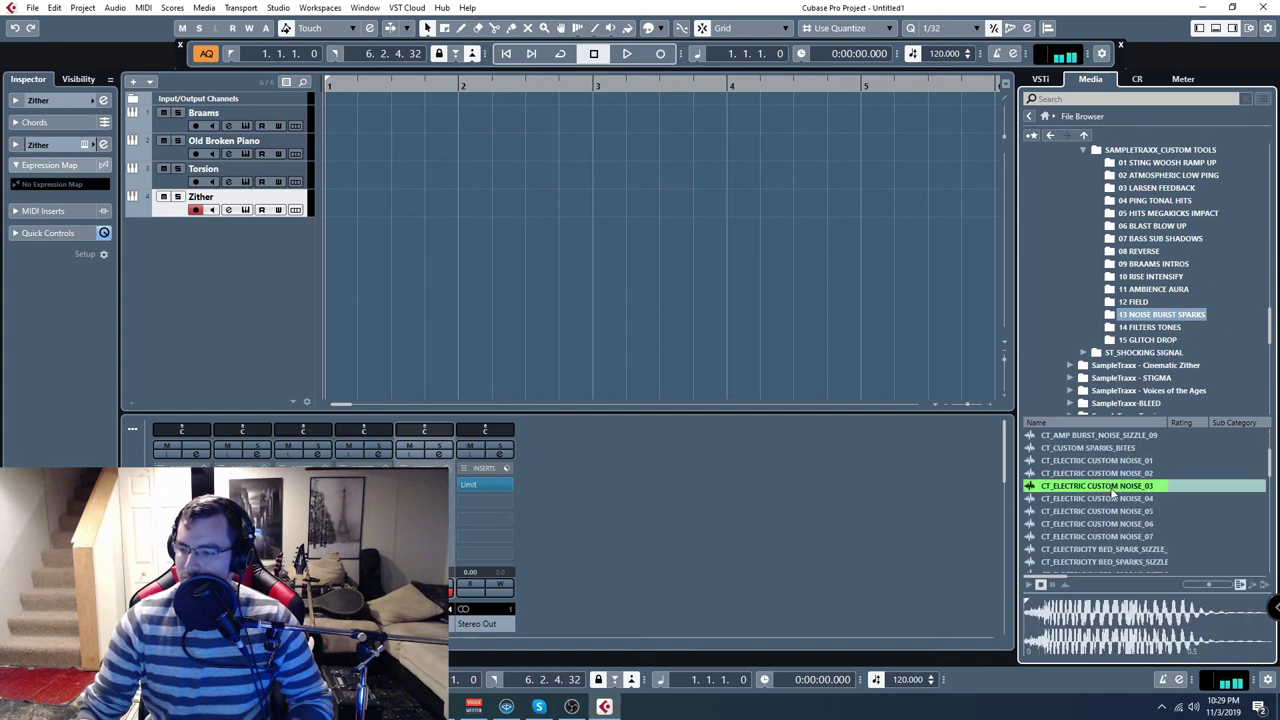
Audition the first CT_ELECTRICITY BED_SPARK_SIZZLE sample, CT_FUSE BURNING_01 and CT_FUSE BURNING_03.
click(1111, 552)
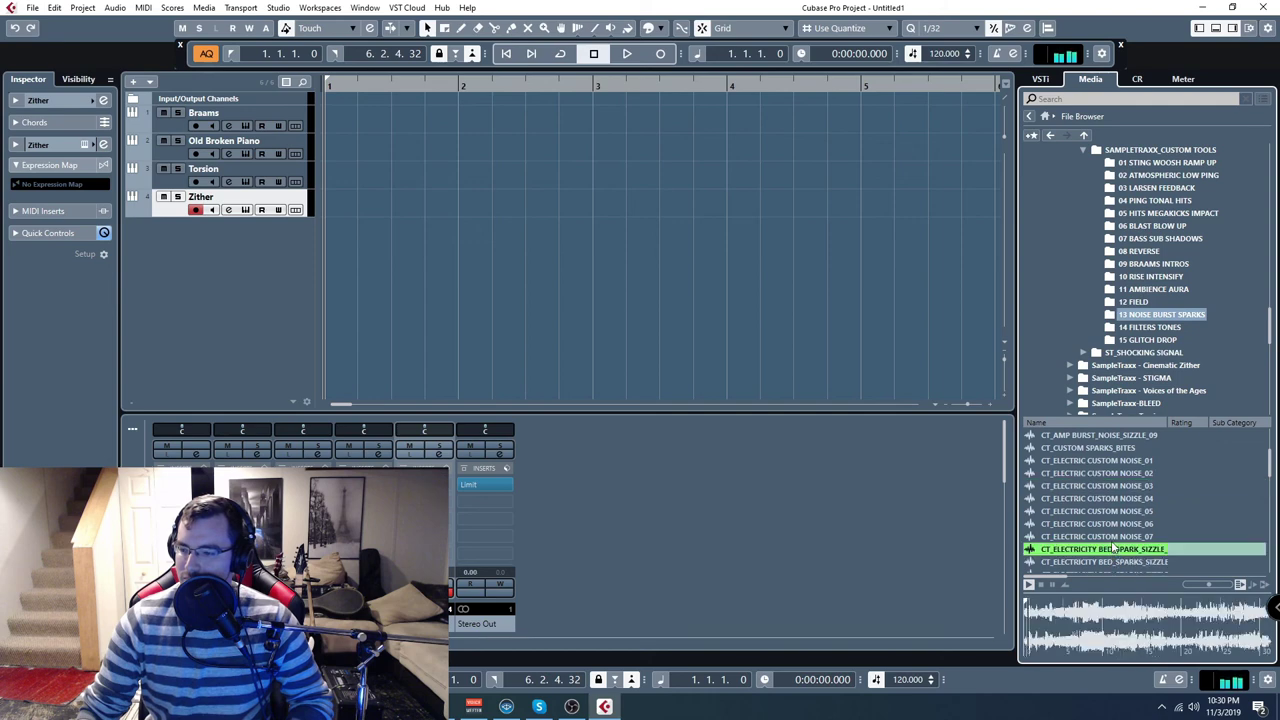
scroll(1112, 545, down, 3)
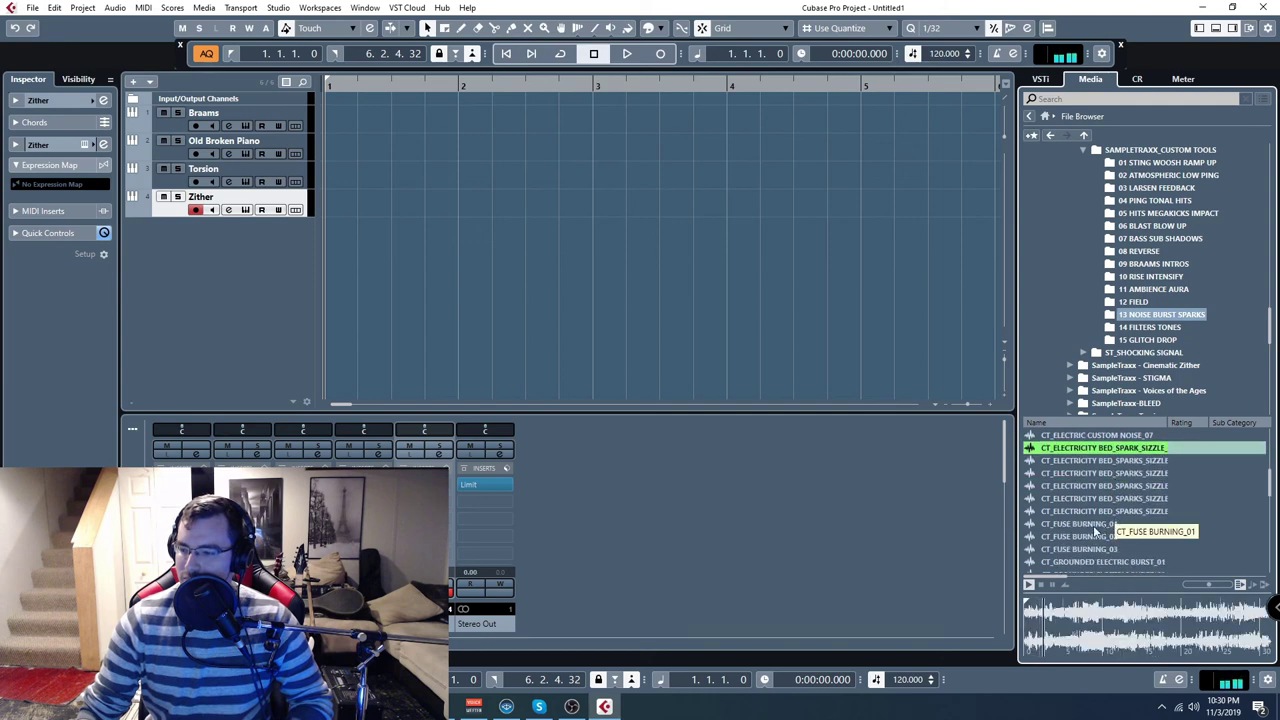
click(1096, 524)
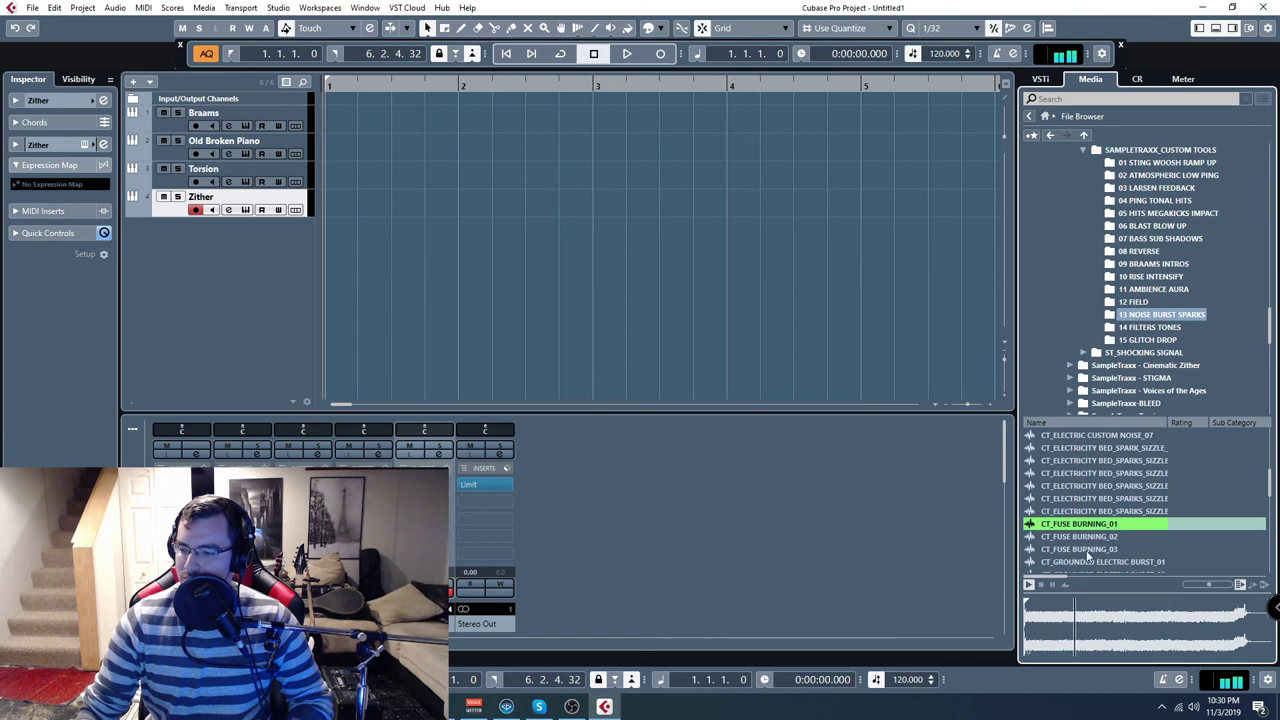
click(1096, 549)
Audition CT_AMBIENCE DROP, CT_DROP_DISTORTED_02 and CT_DROP_REST IN PEACE01 from the 15 GLITCH DROP folder.
click(1147, 340)
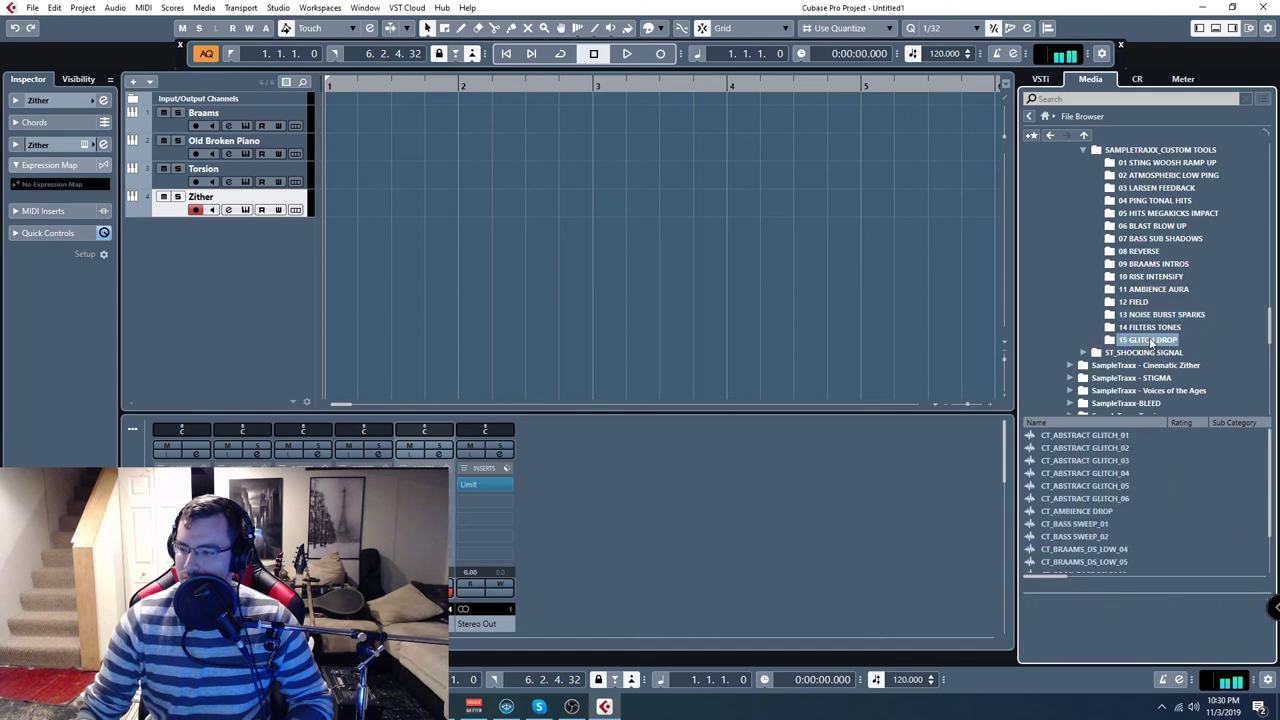
click(1098, 511)
scroll(1098, 513, down, 3)
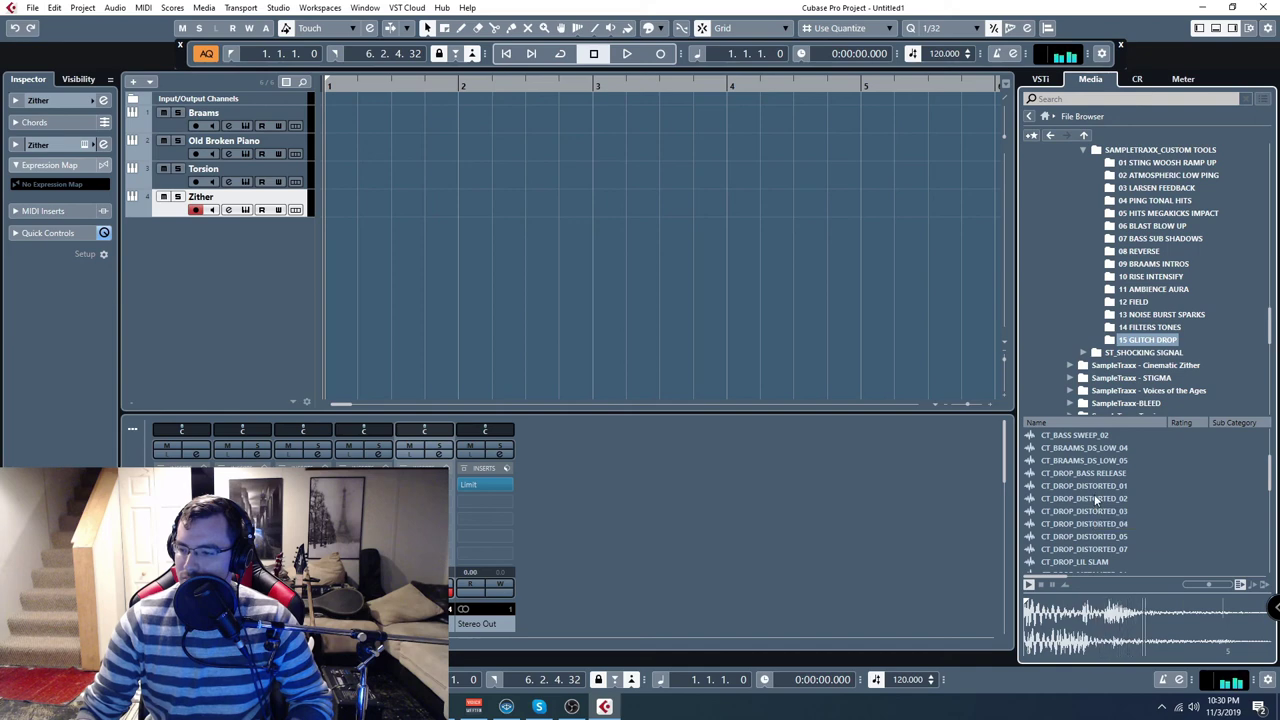
click(1095, 499)
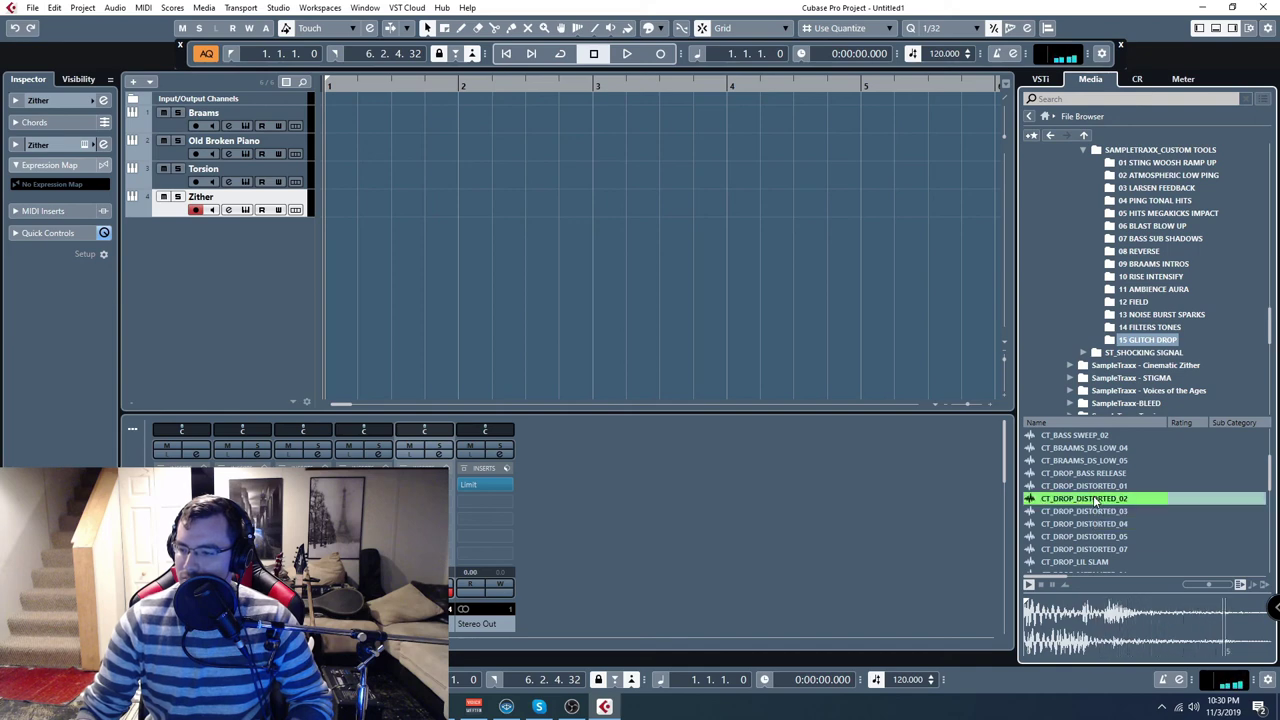
scroll(1095, 501, down, 2)
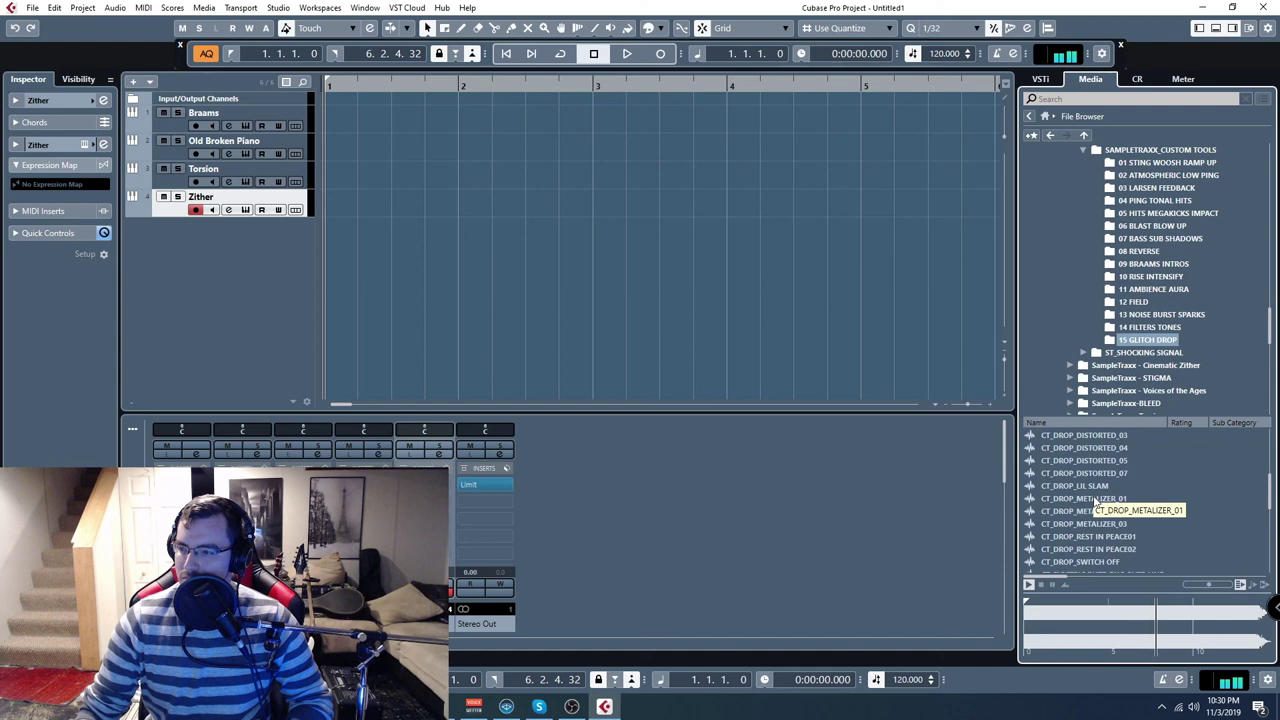
scroll(1133, 316, up, 1)
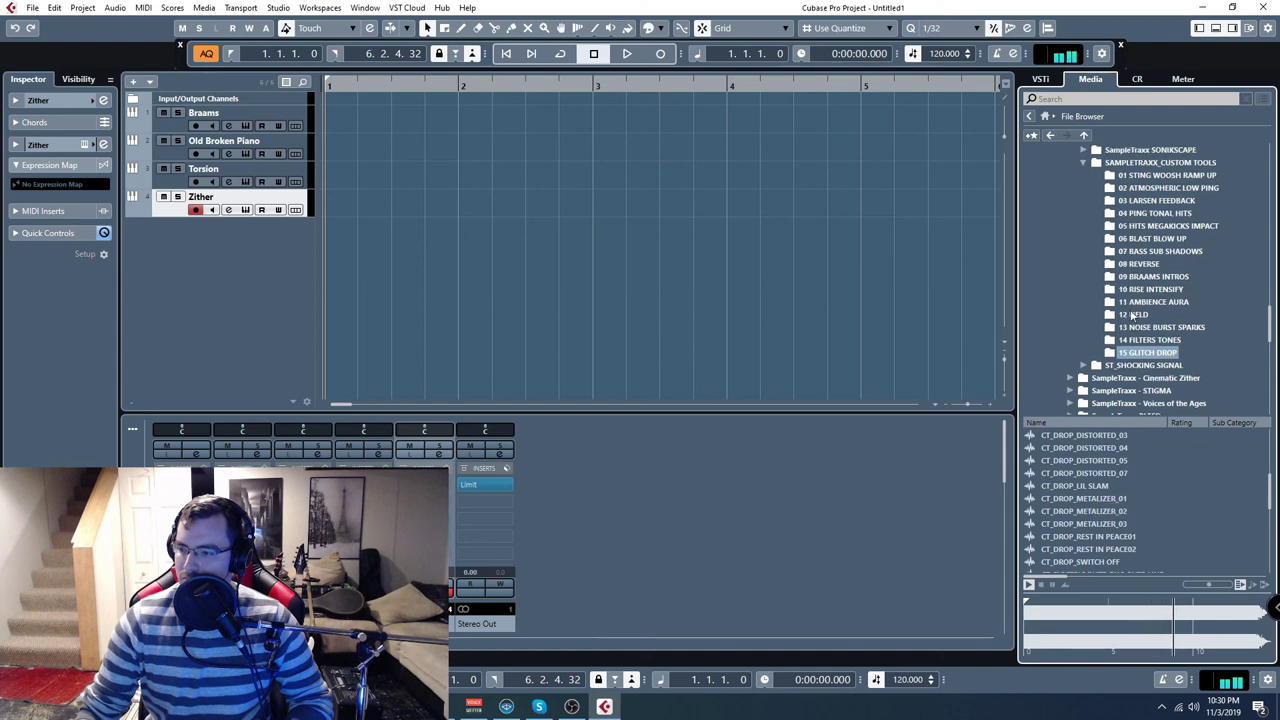
click(1085, 538)
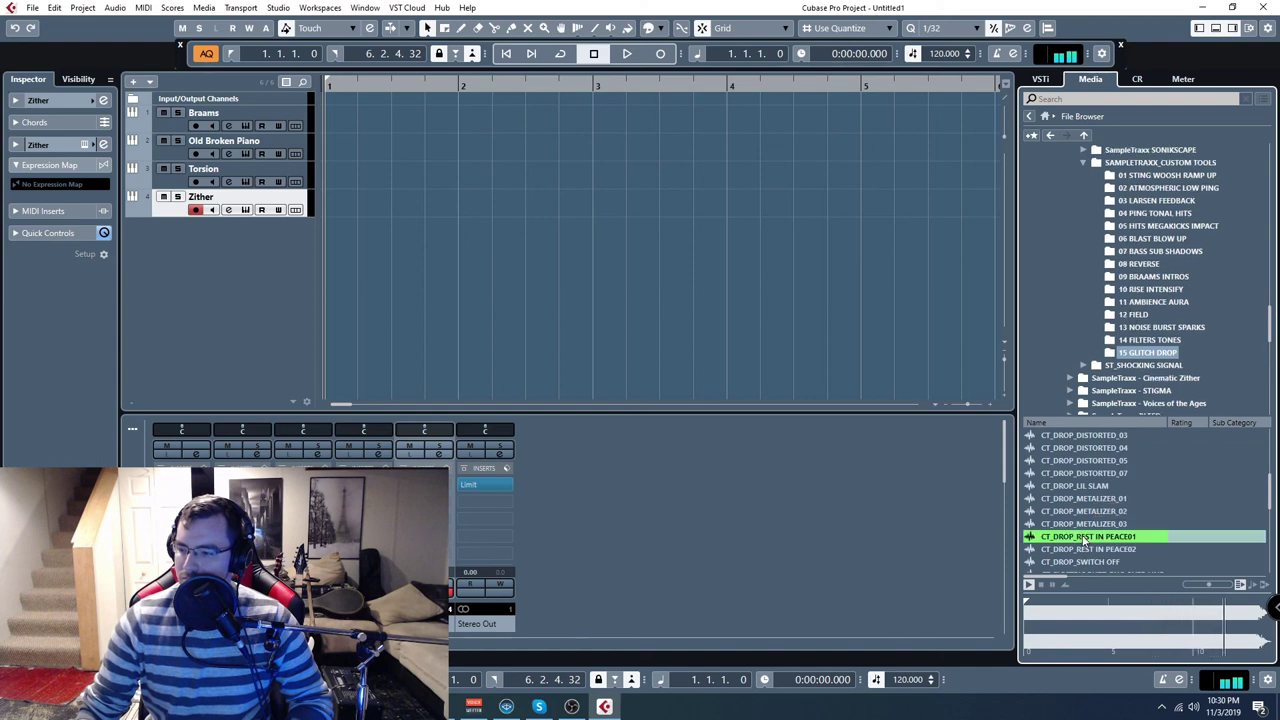